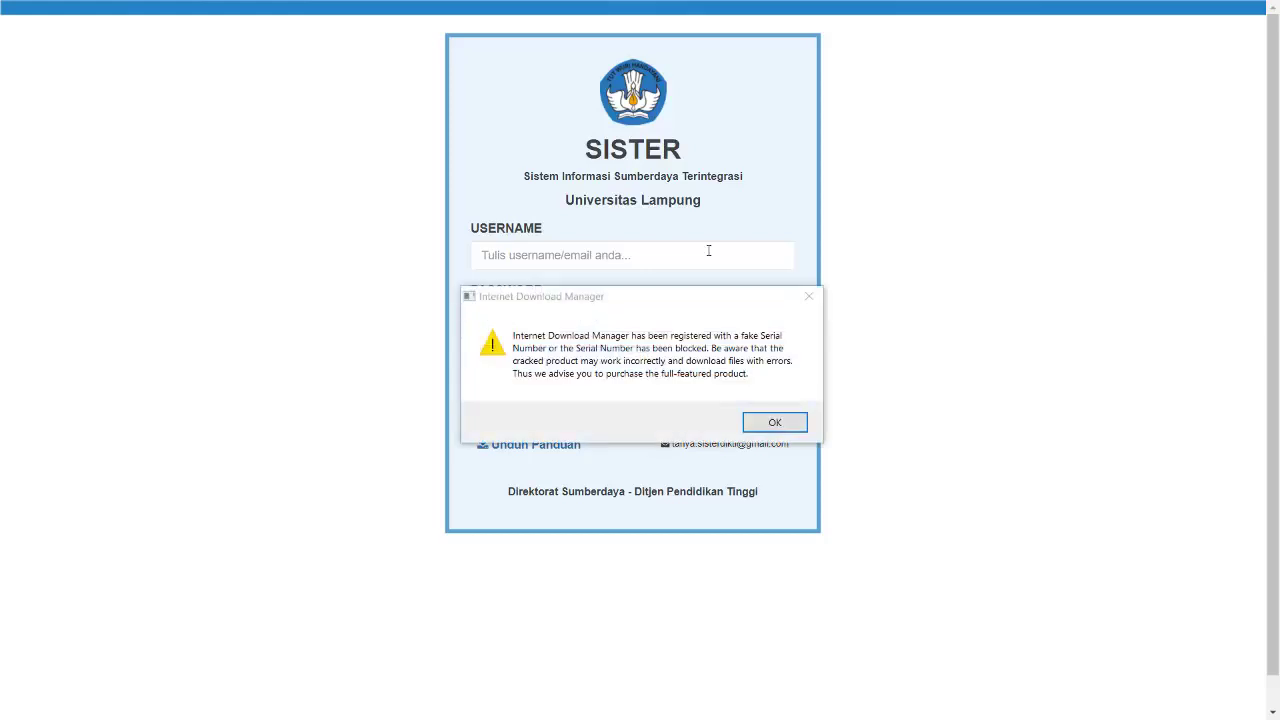
Dismiss the Internet Download Manager warning and log in to SISTER with the account's username and password
click(808, 296)
click(549, 254)
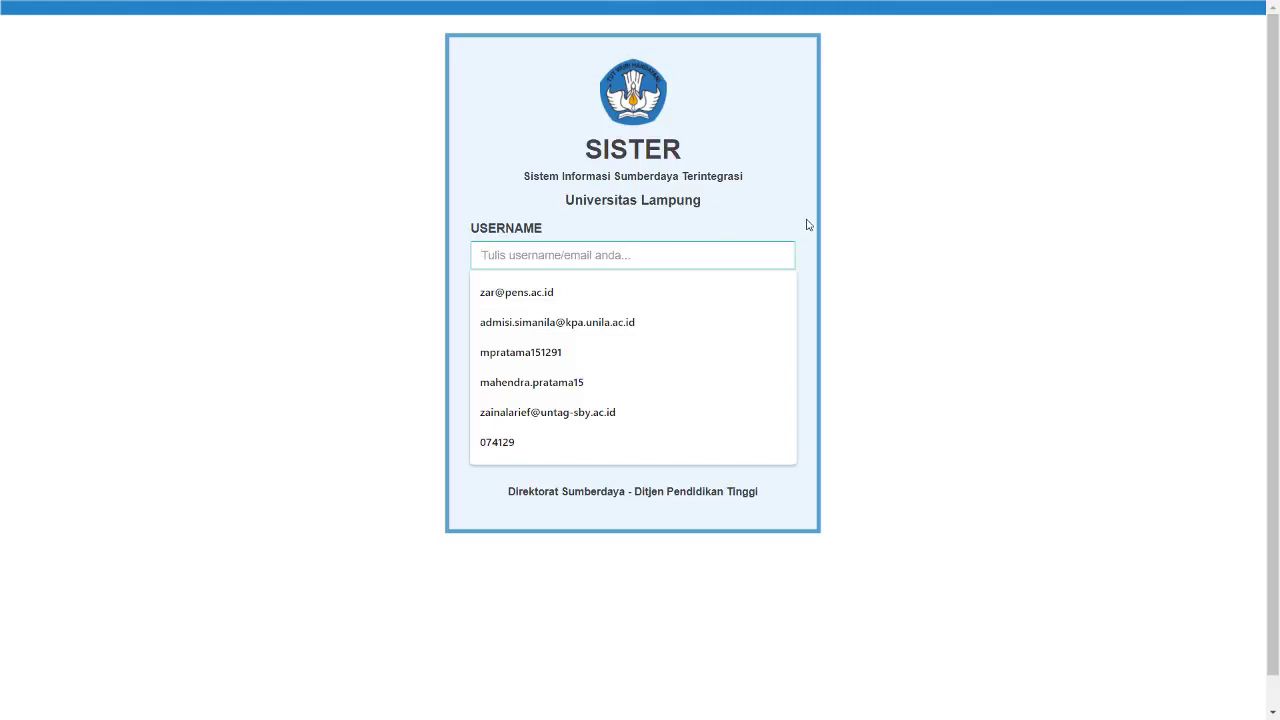
text(mahe)
key(Down)
key(Down)
key(Tab)
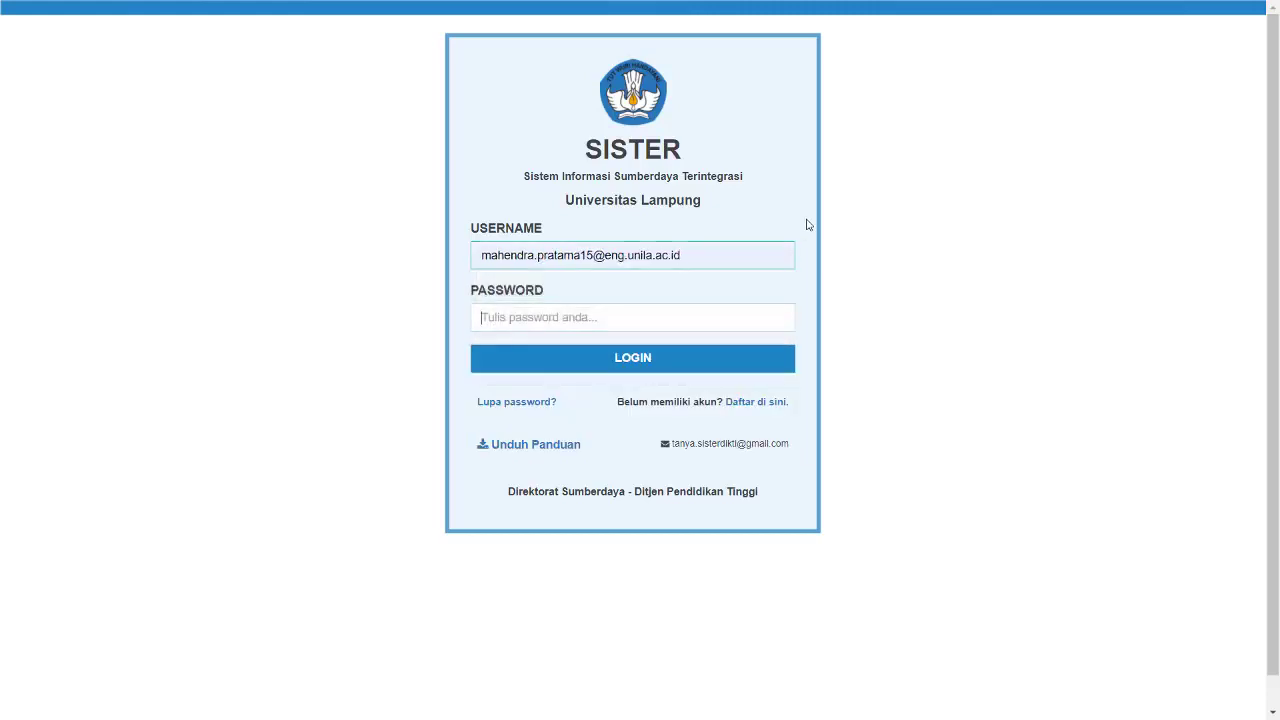
text(••••••••••)
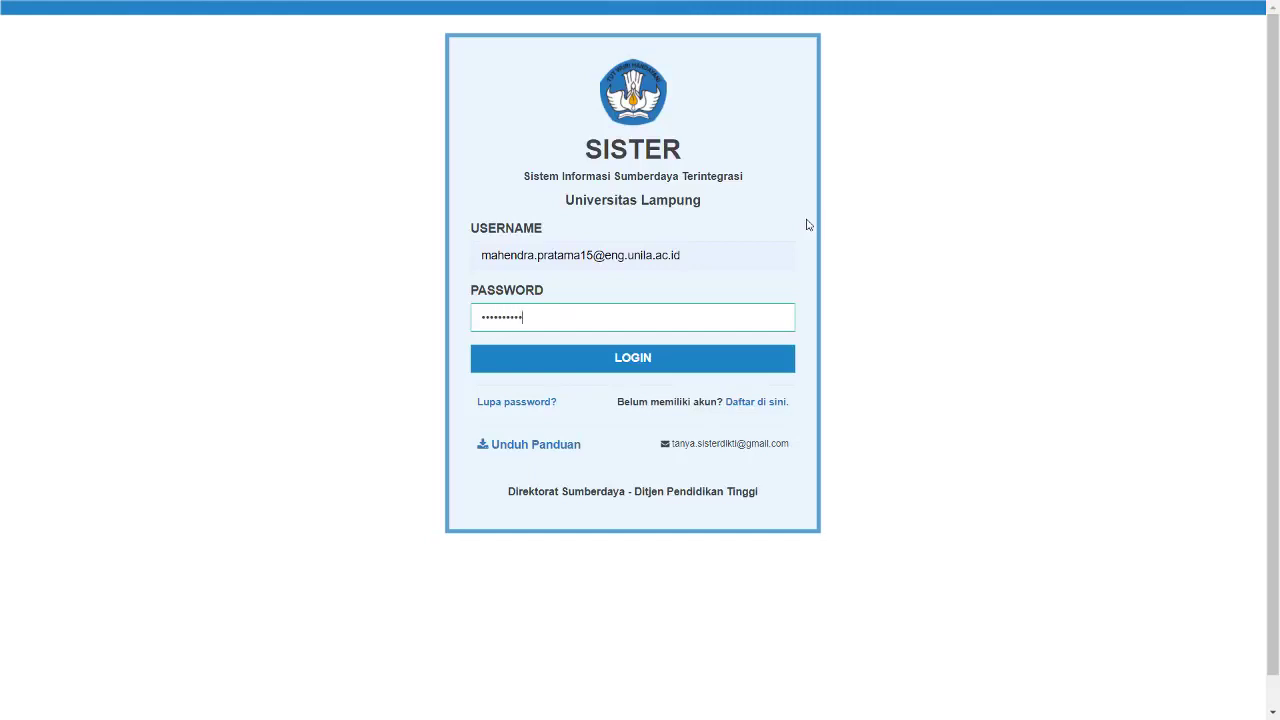
key(Return)
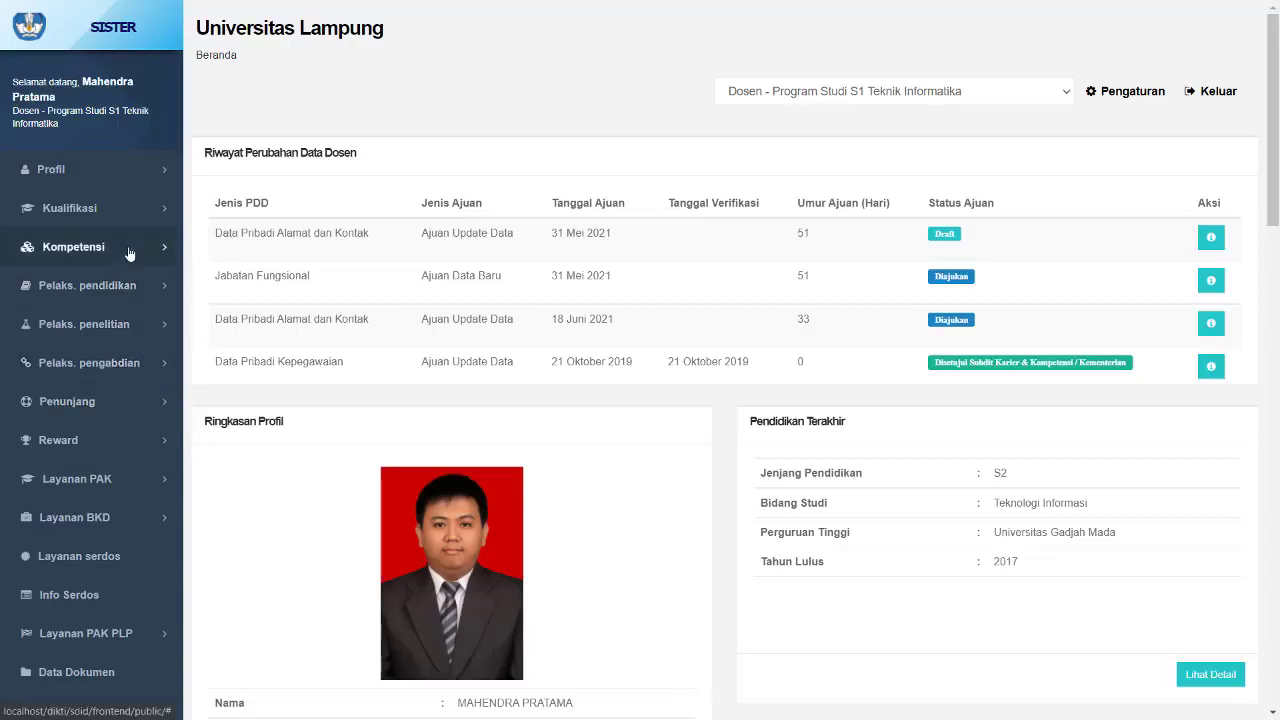
Go to the Layanan BKD activity recap and open the performance report for semester 2020/2021 Genap
click(120, 212)
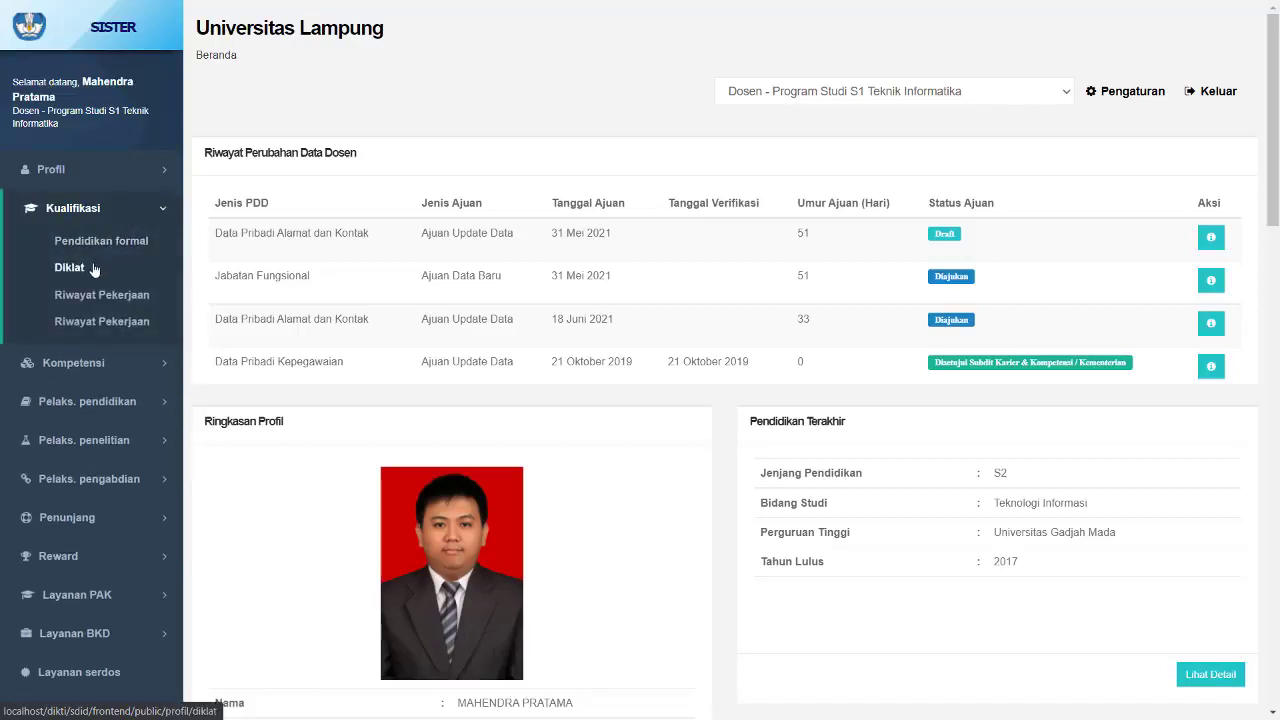
scroll(110, 430, down, 1)
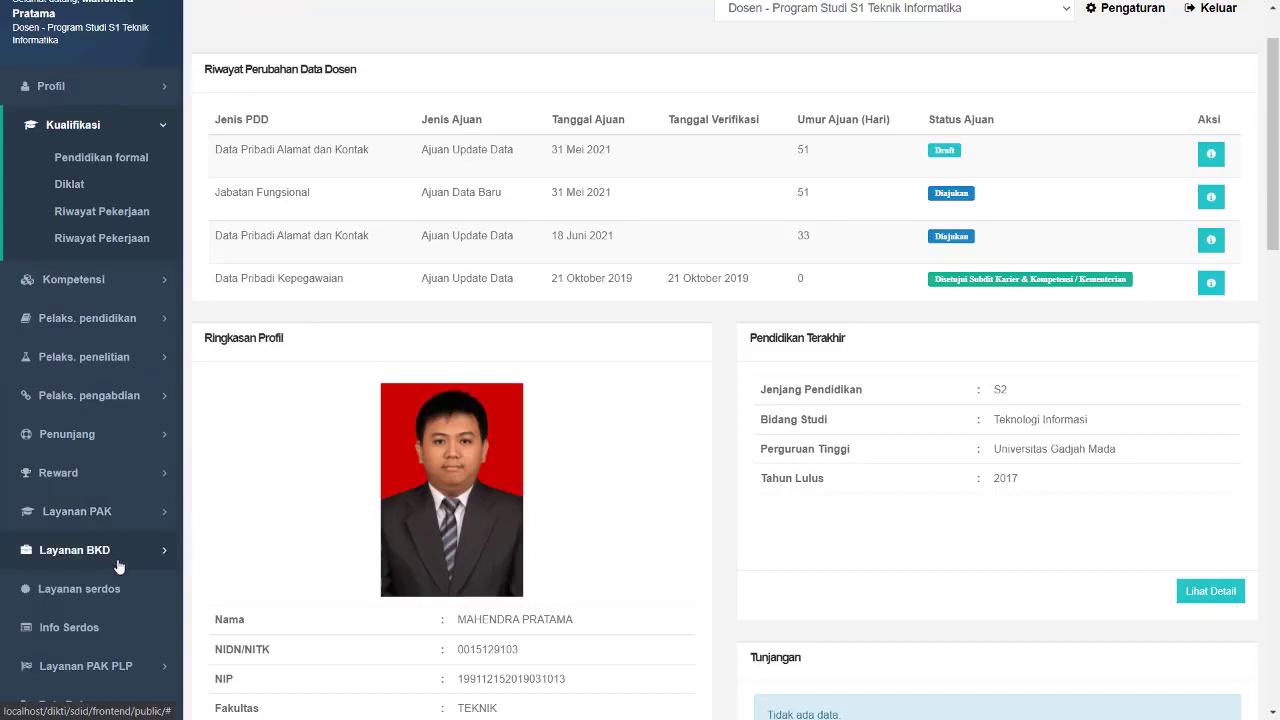
click(117, 563)
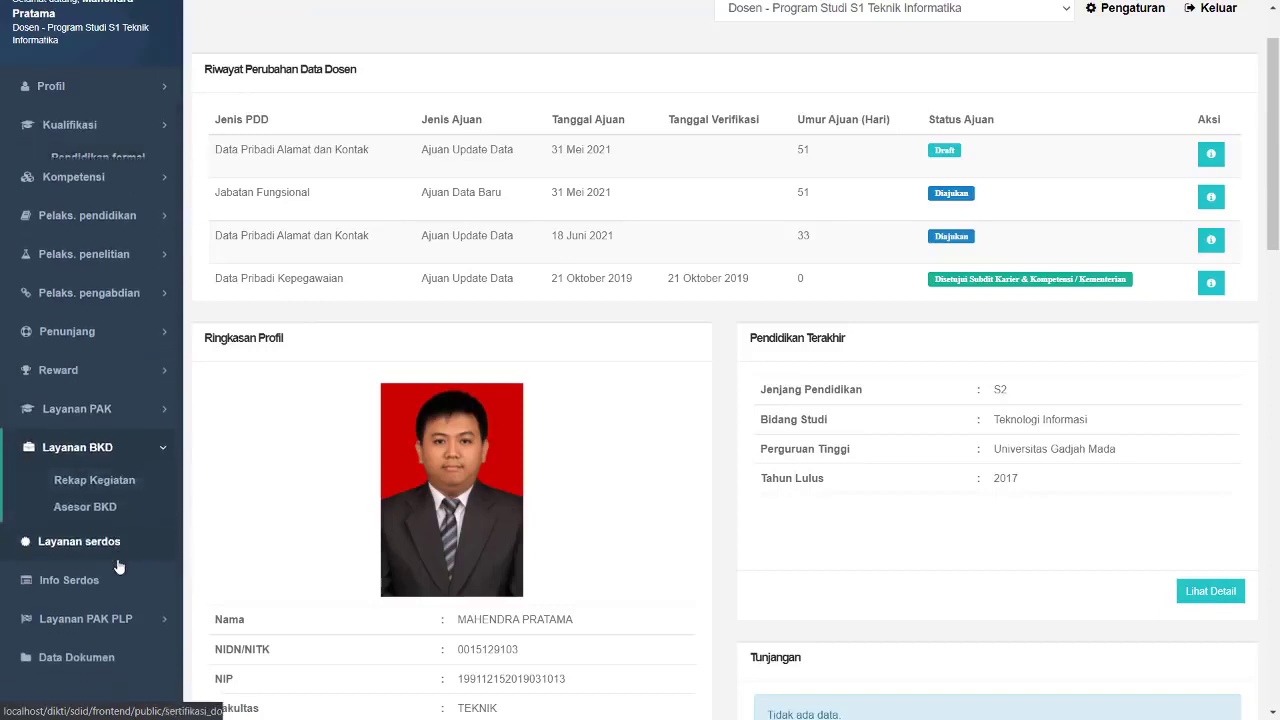
click(94, 467)
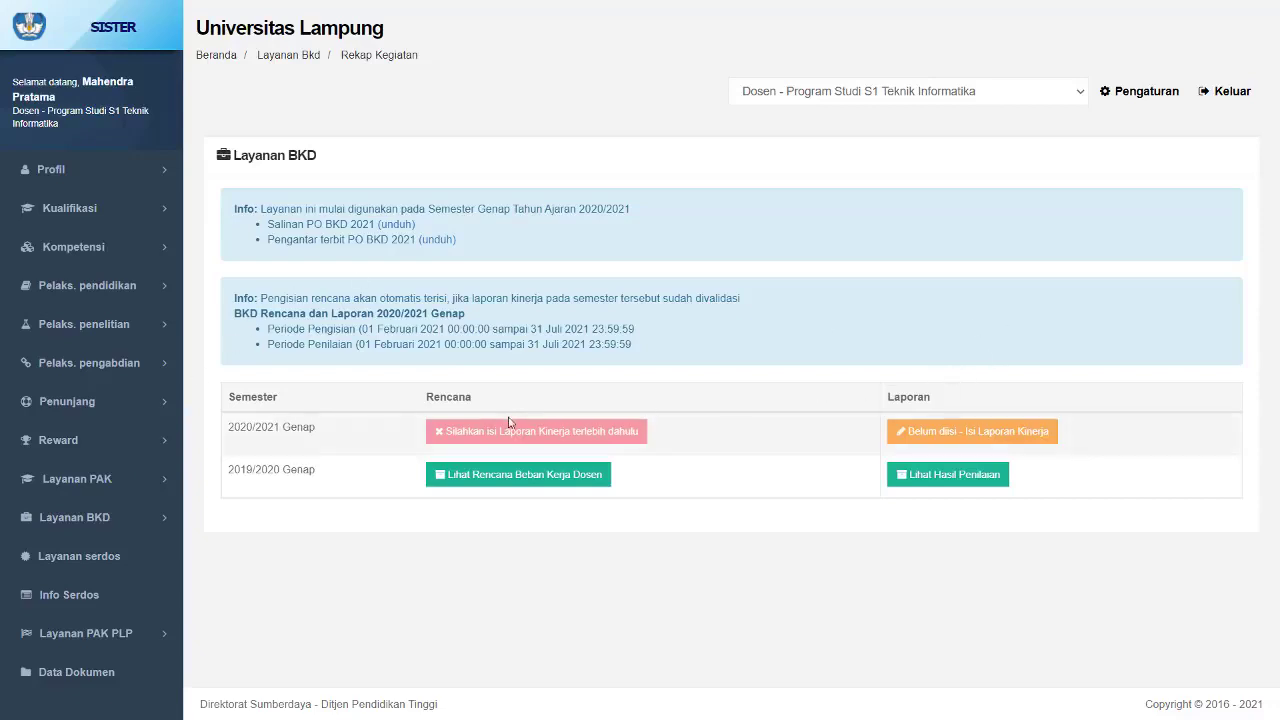
click(1011, 433)
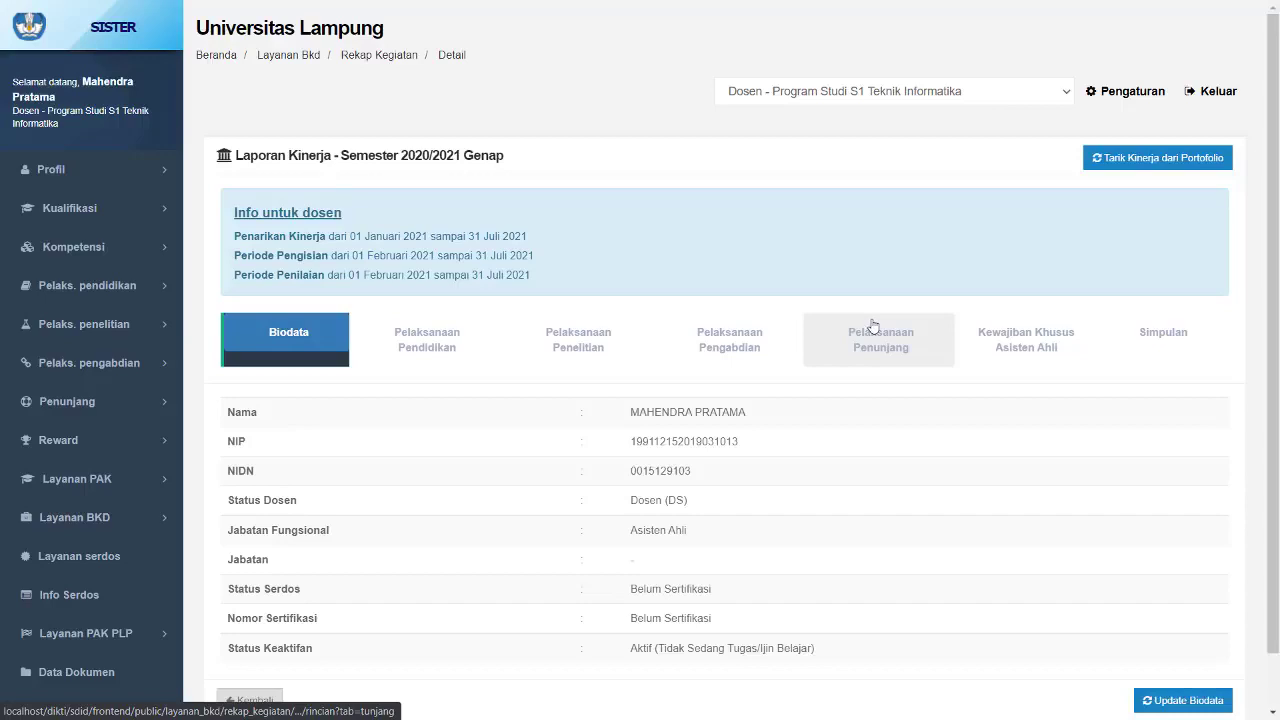
Open the report's Pelaksanaan Pendidikan section and review its activity categories
click(424, 347)
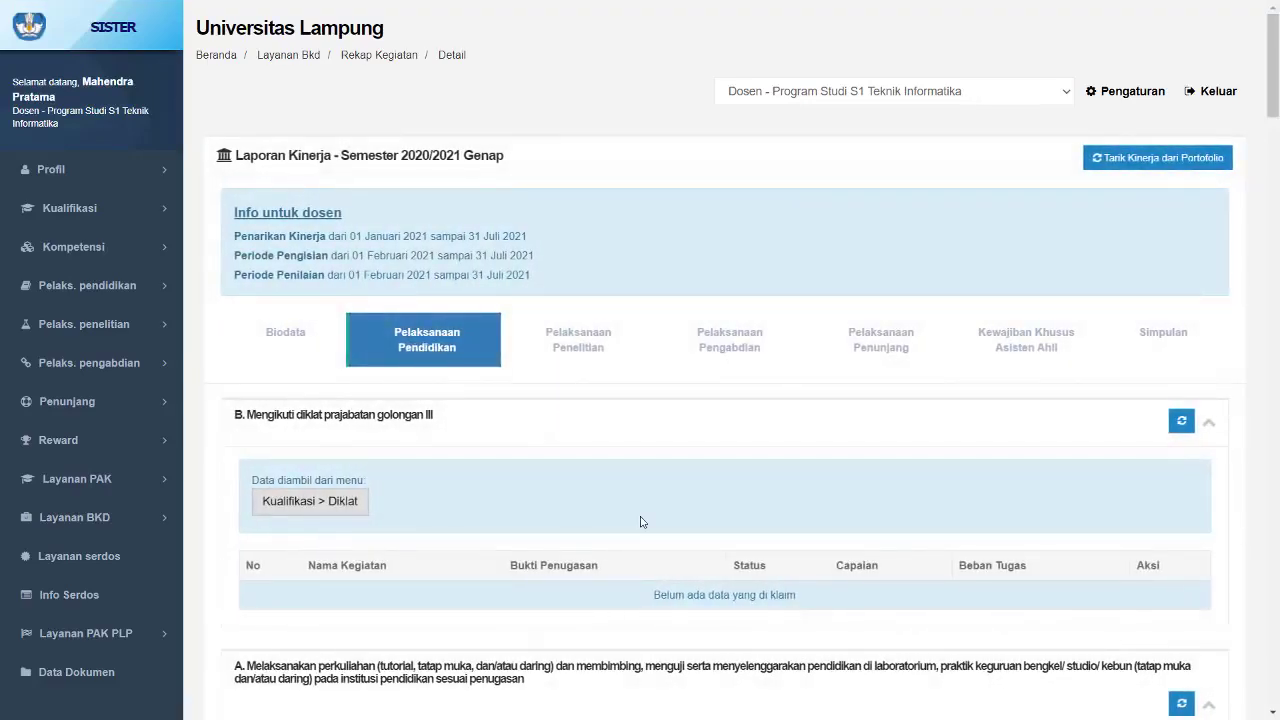
scroll(642, 522, down, 1)
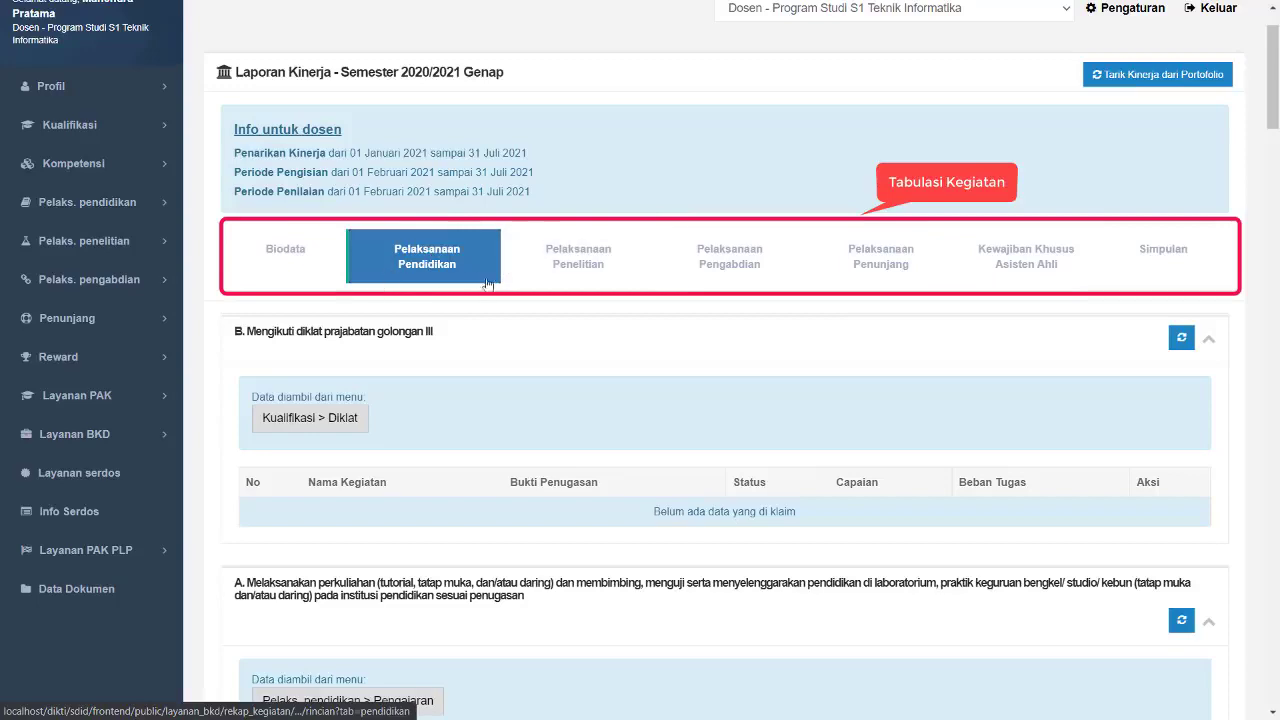
scroll(490, 285, down, 2)
scroll(500, 303, down, 5)
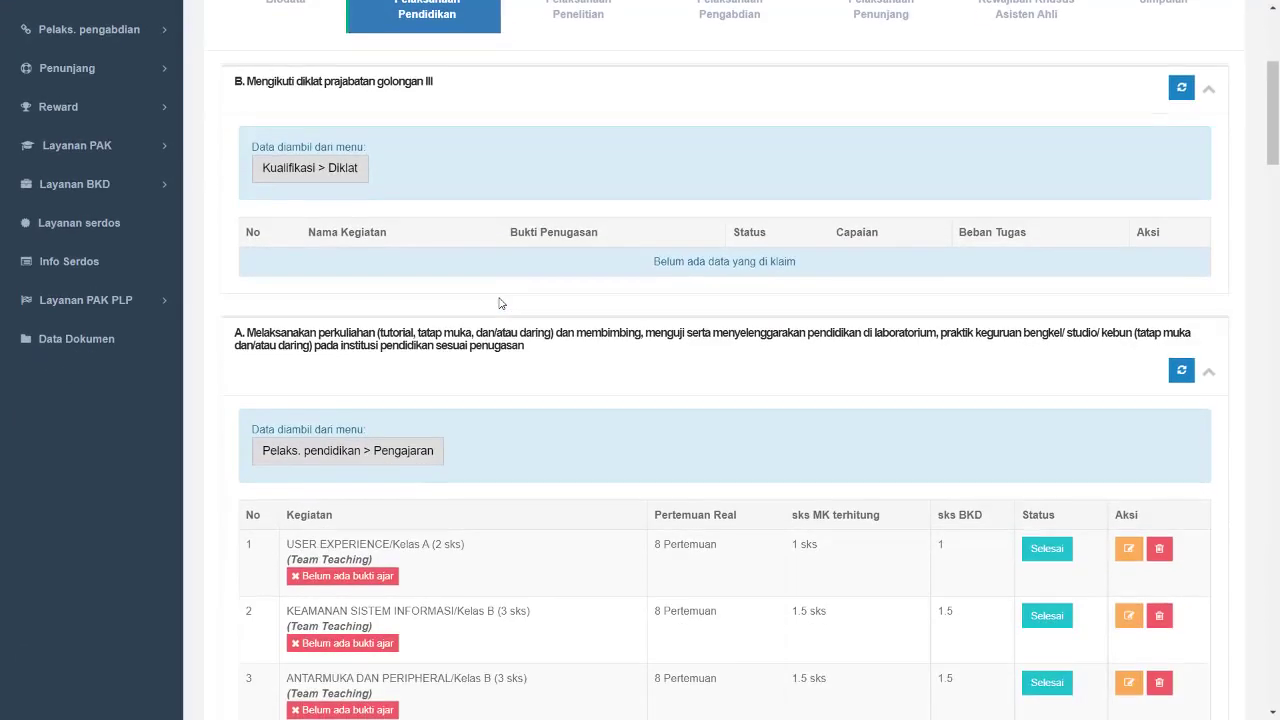
scroll(500, 303, up, 6)
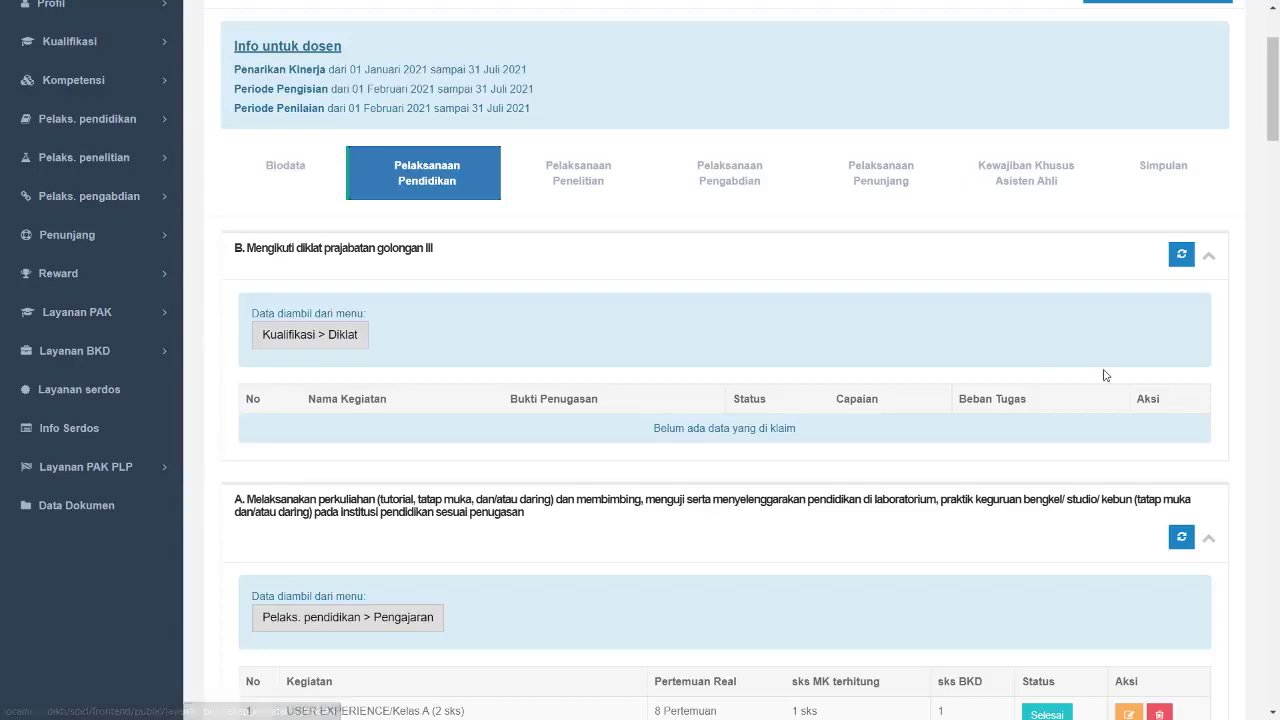
scroll(678, 450, up, 2)
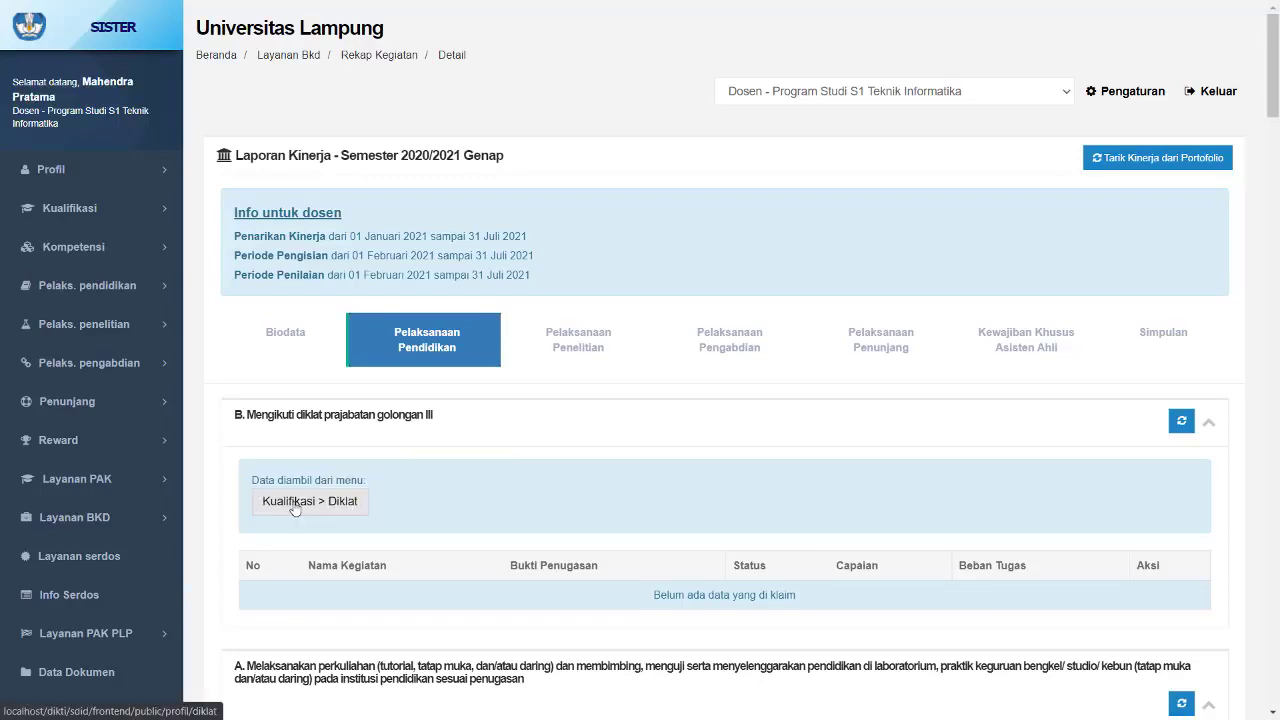
View the Kualifikasi > Diklat source data for the golongan III prajabatan category, and return to the performance report
scroll(295, 510, down, 1)
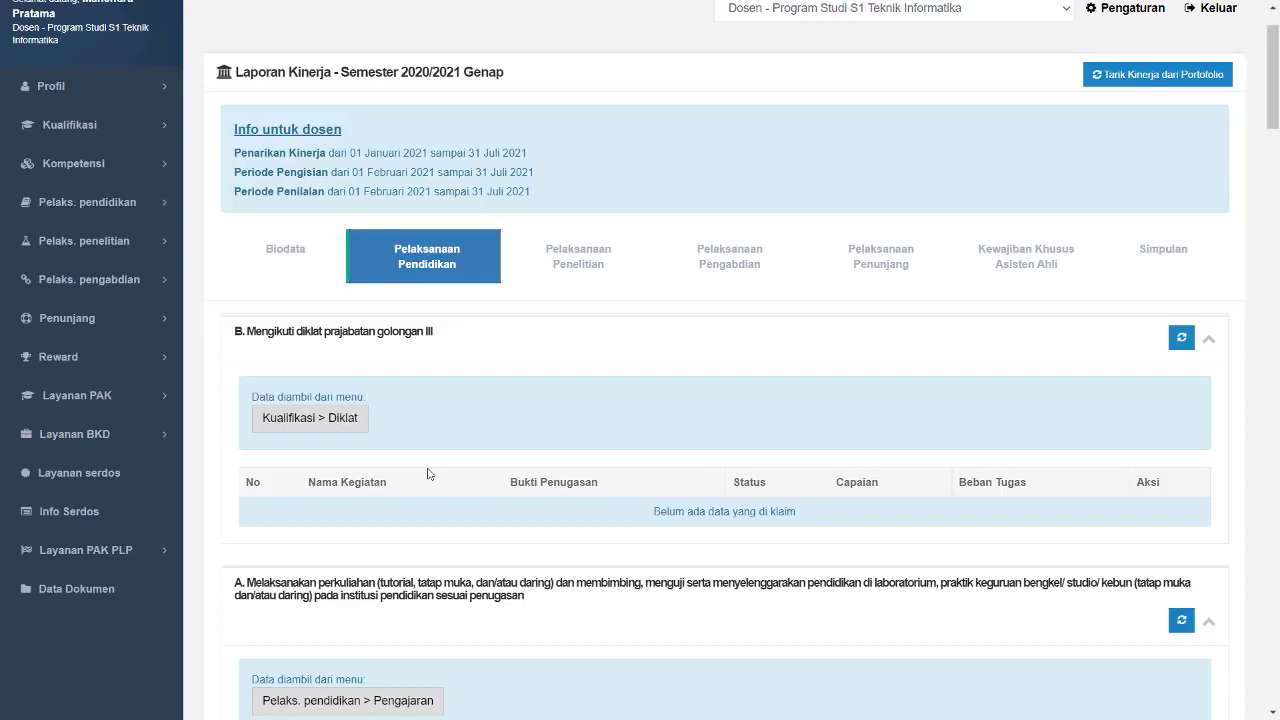
click(316, 421)
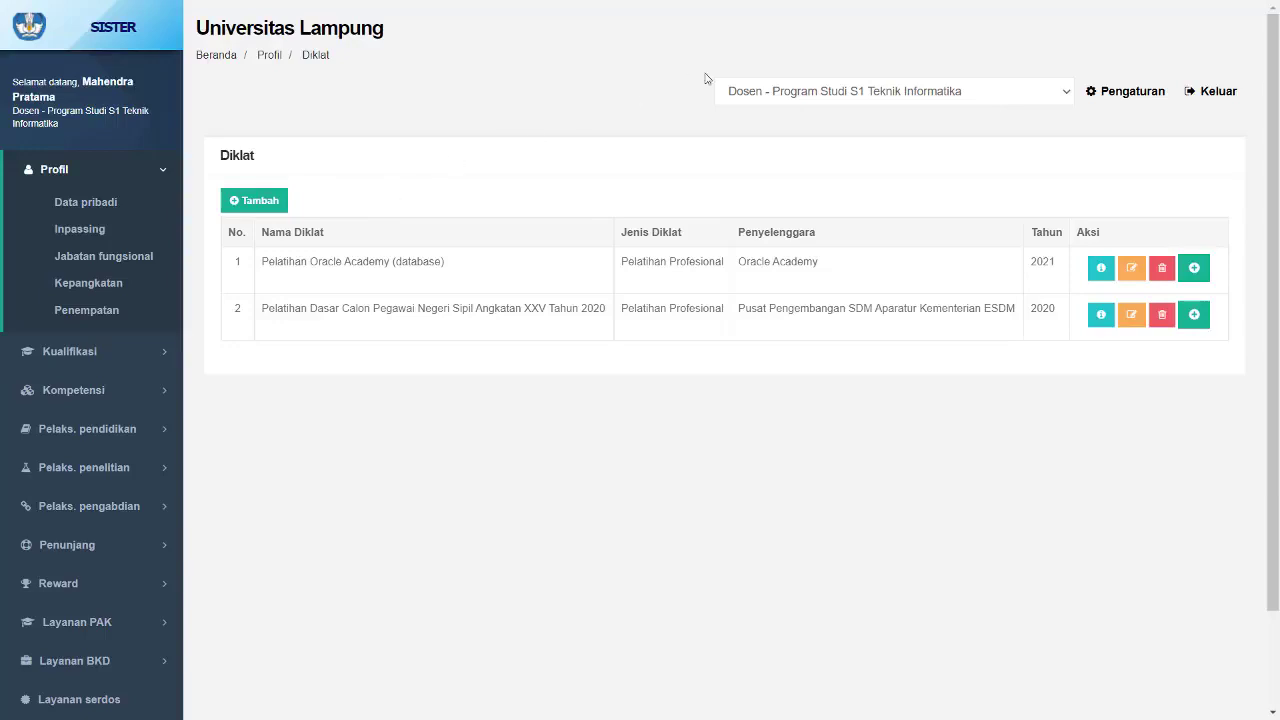
key(F11)
click(392, 14)
key(F11)
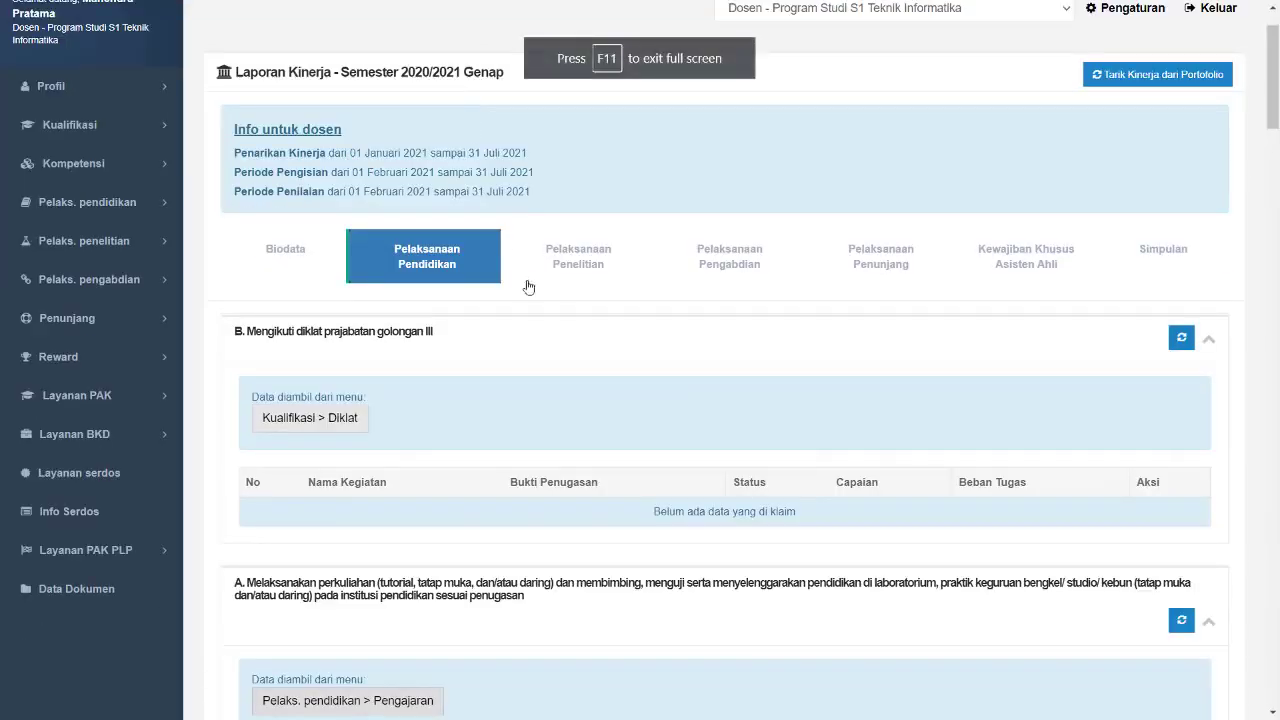
Examine categories B and A under Pelaksanaan Pendidikan, including their options for pulling performance data from the portfolio
scroll(555, 335, down, 3)
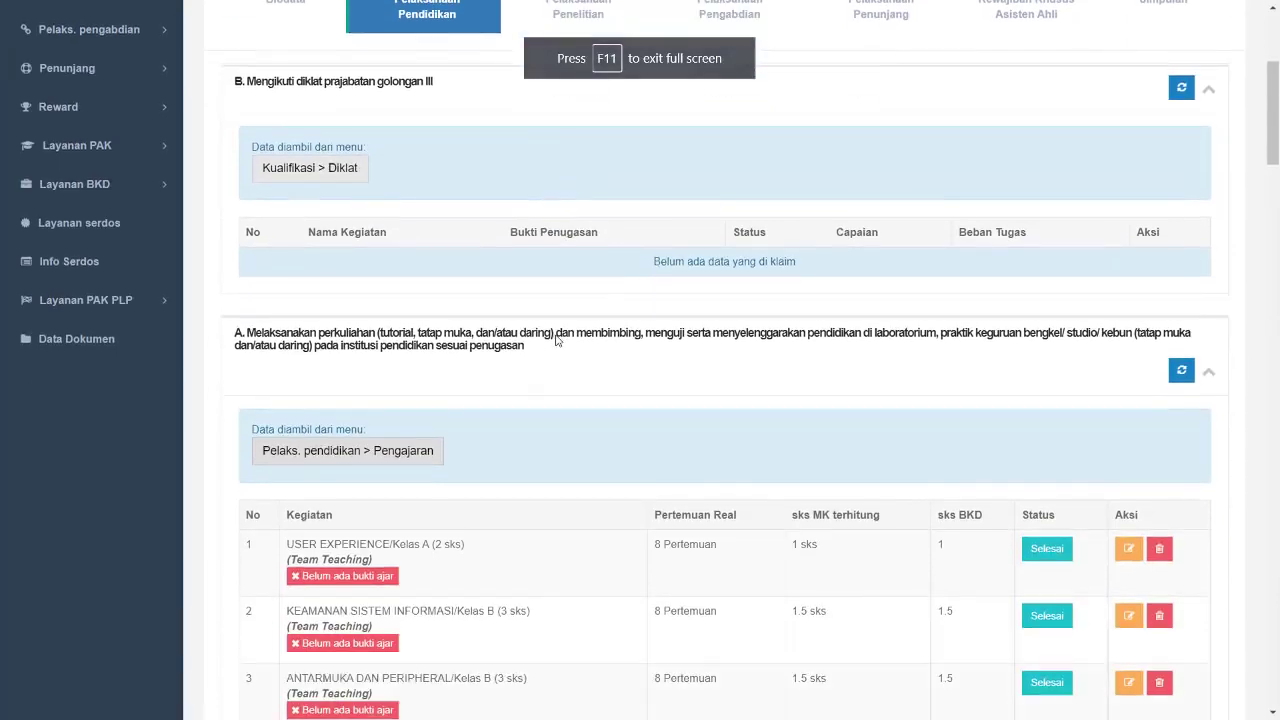
scroll(900, 409, up, 3)
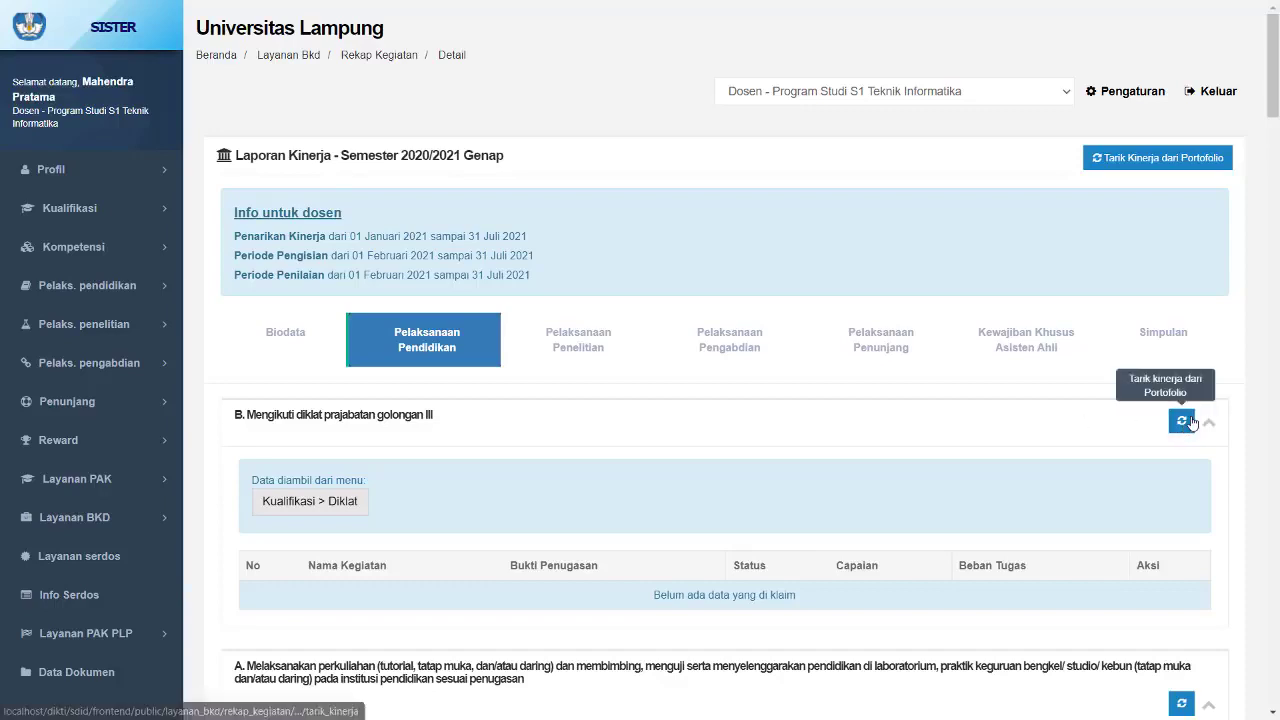
scroll(1191, 423, down, 2)
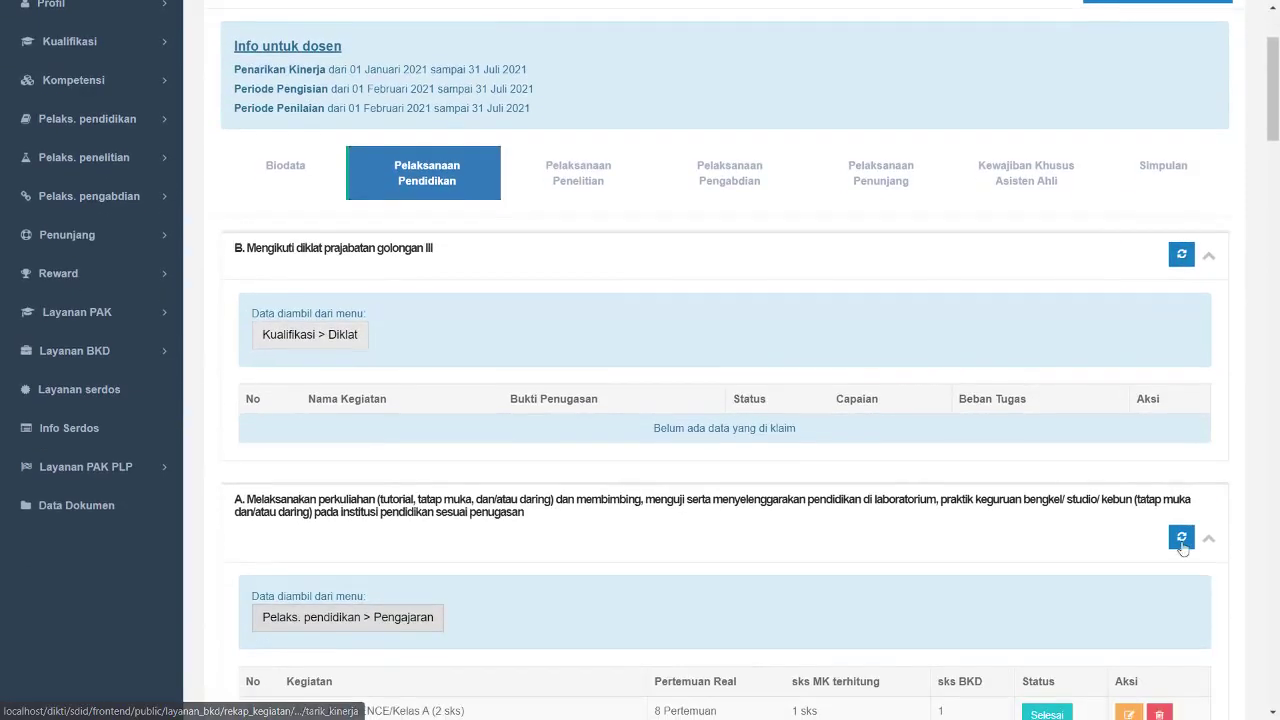
scroll(1182, 549, down, 2)
scroll(1182, 549, down, 1)
scroll(729, 426, up, 2)
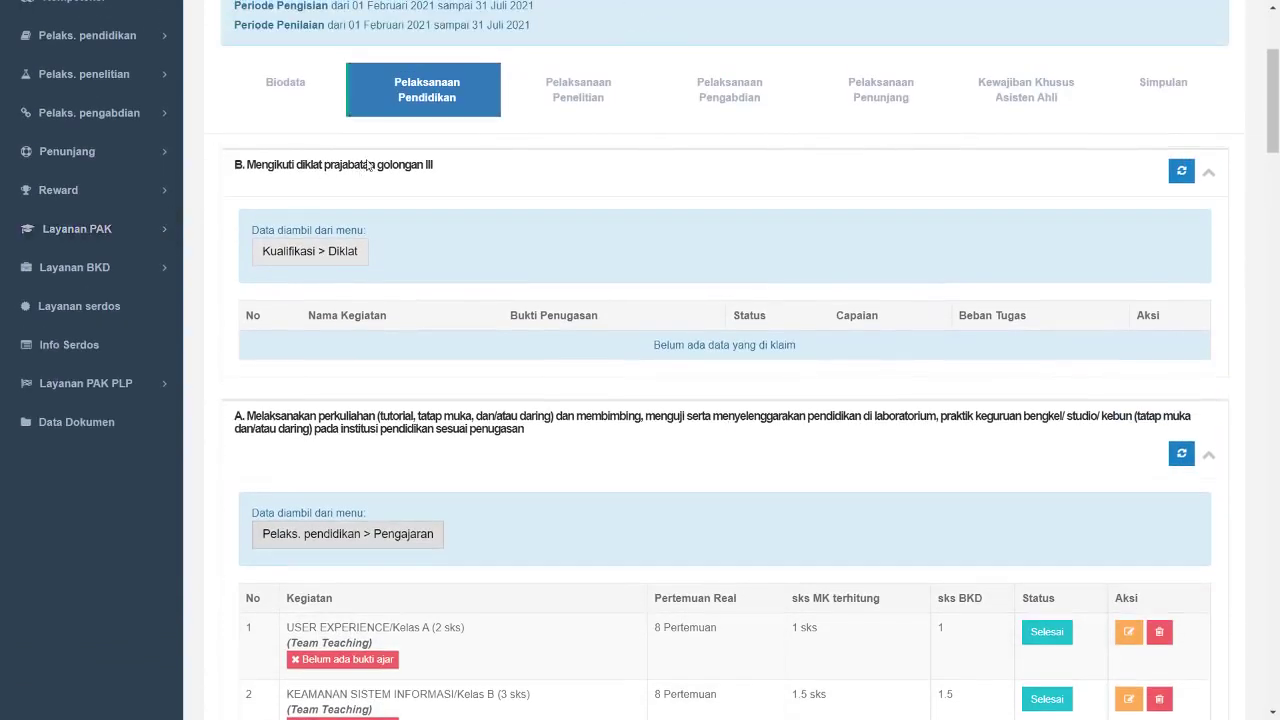
scroll(490, 248, up, 1)
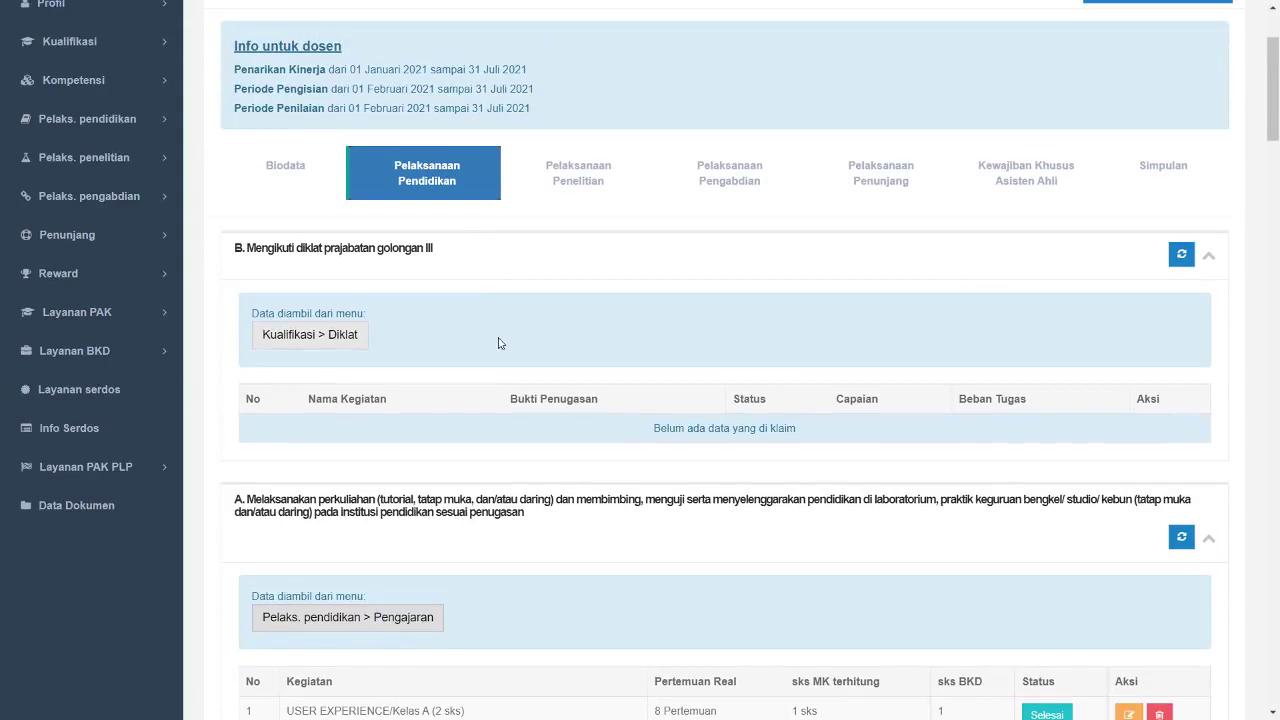
Start a new Diklat entry with the activity category Melaksanakan Pelatihan Dasar (Prajabatan) golongan III
click(331, 340)
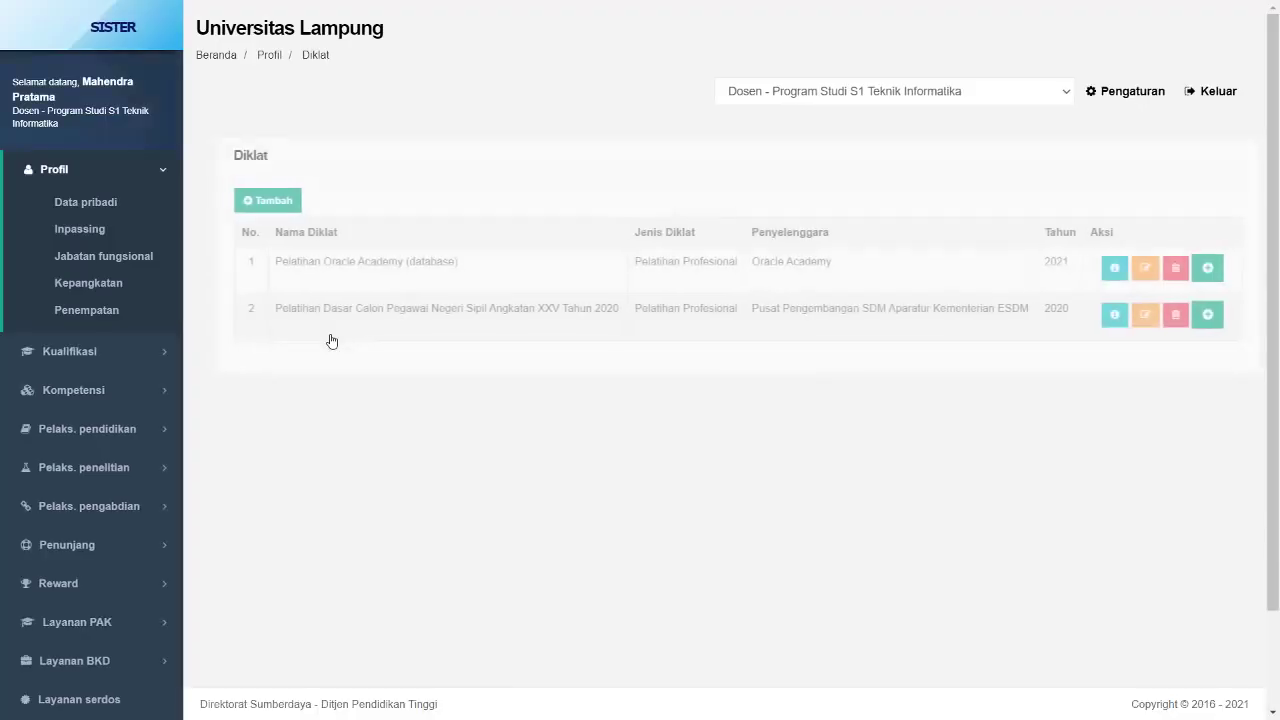
click(278, 200)
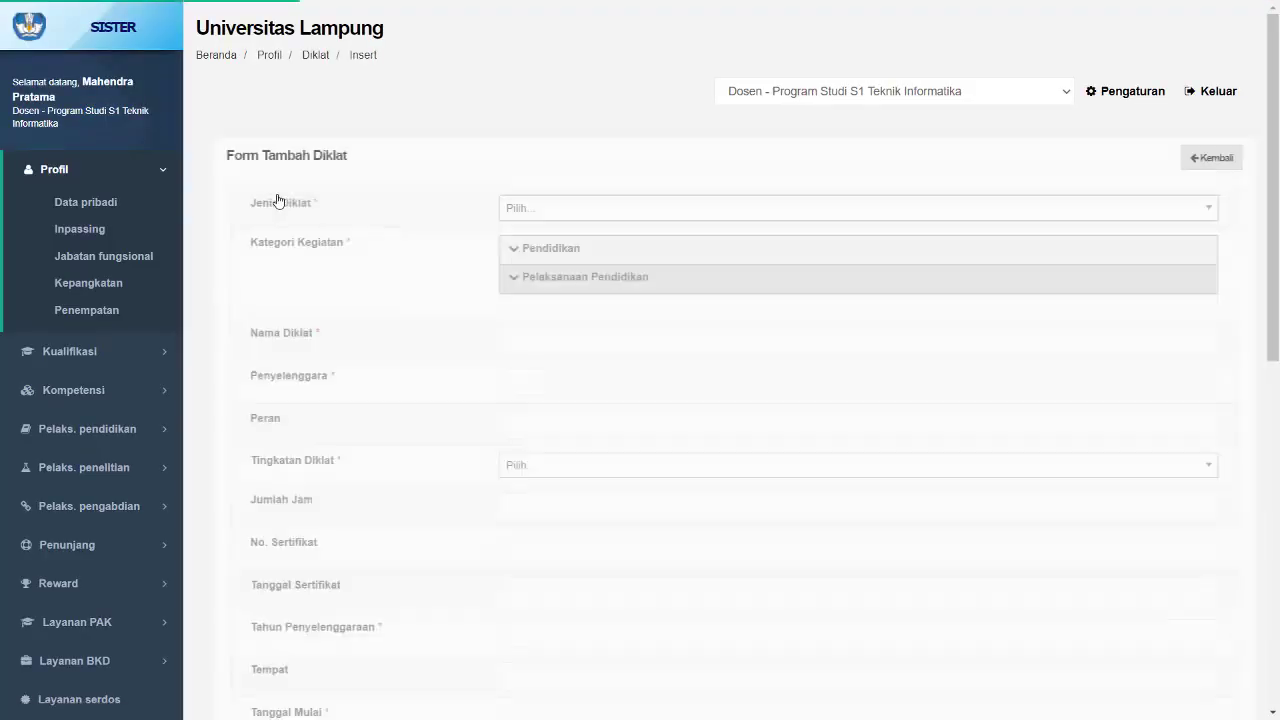
click(544, 280)
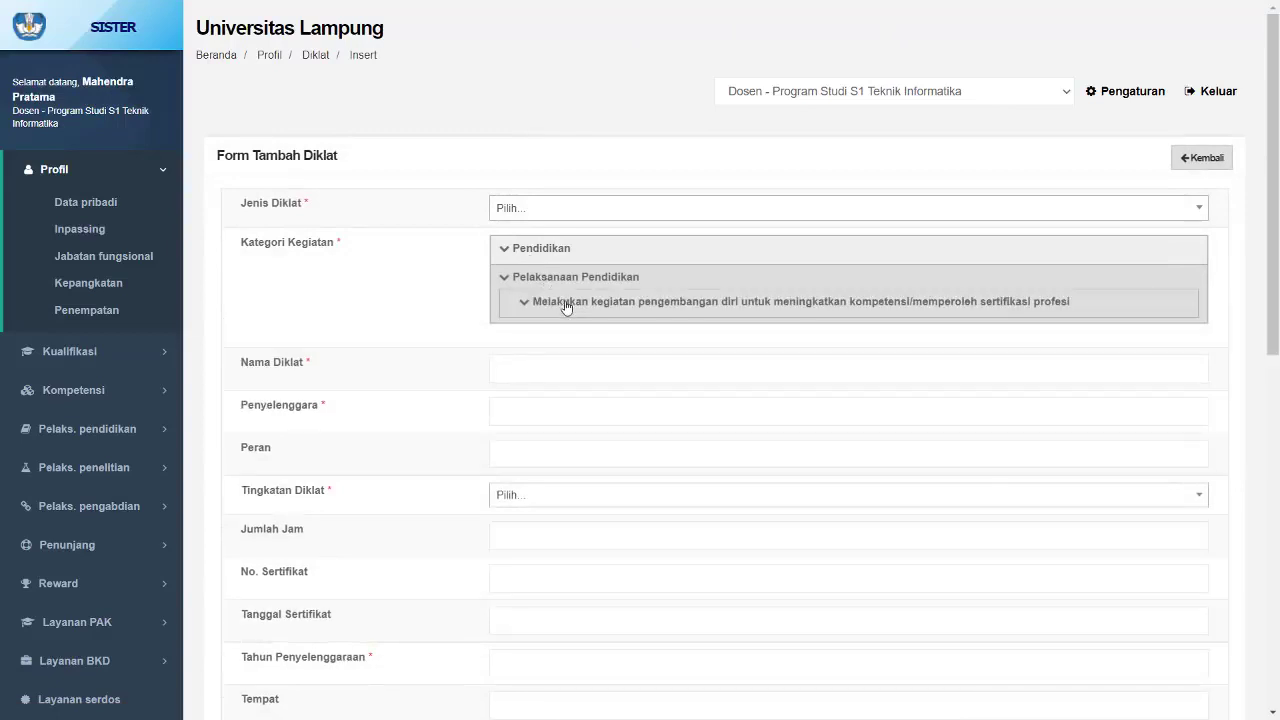
click(566, 304)
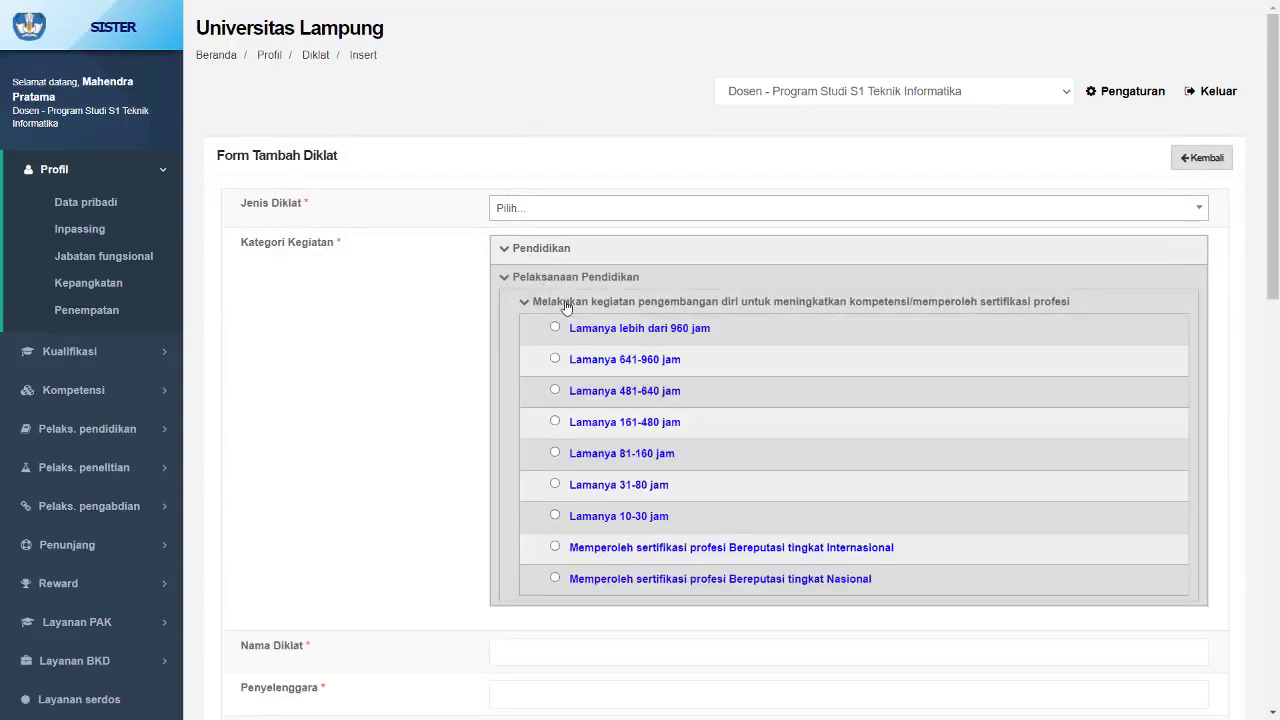
click(541, 249)
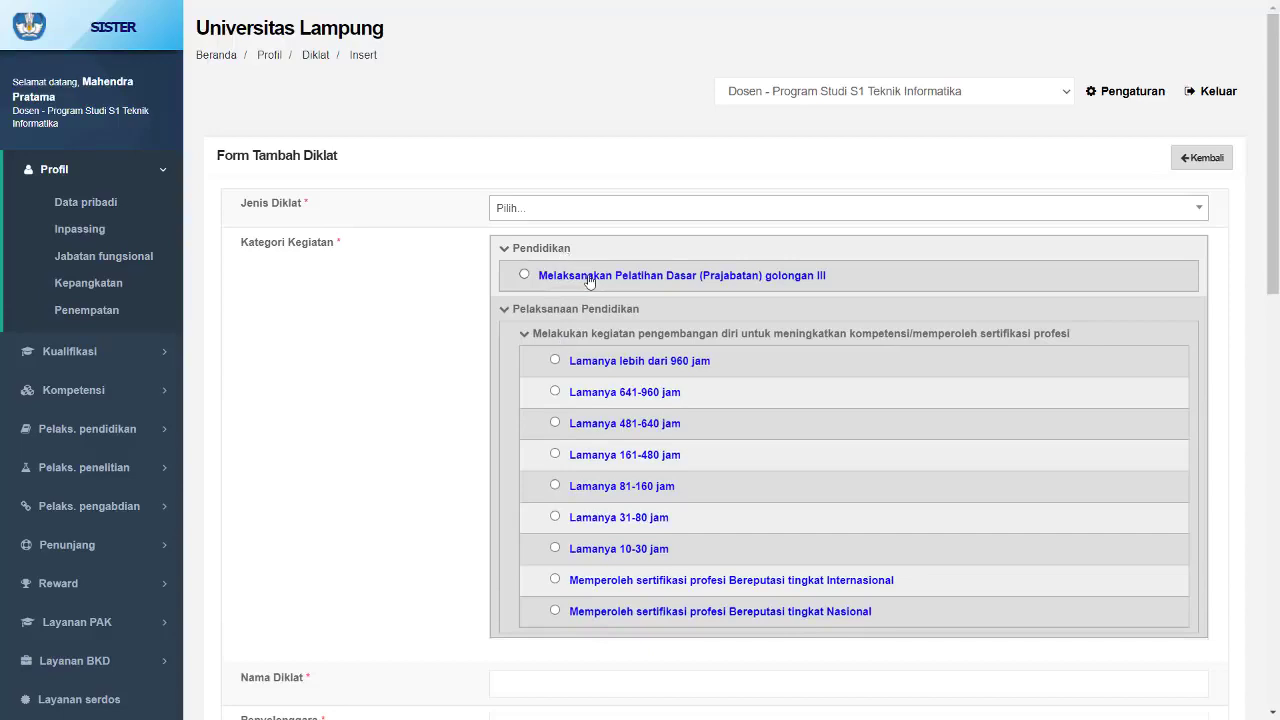
click(590, 279)
Enter Kegiatan A as the Diklat name, Universitas Lampung as the organizer and Peserta as the role
scroll(590, 281, down, 3)
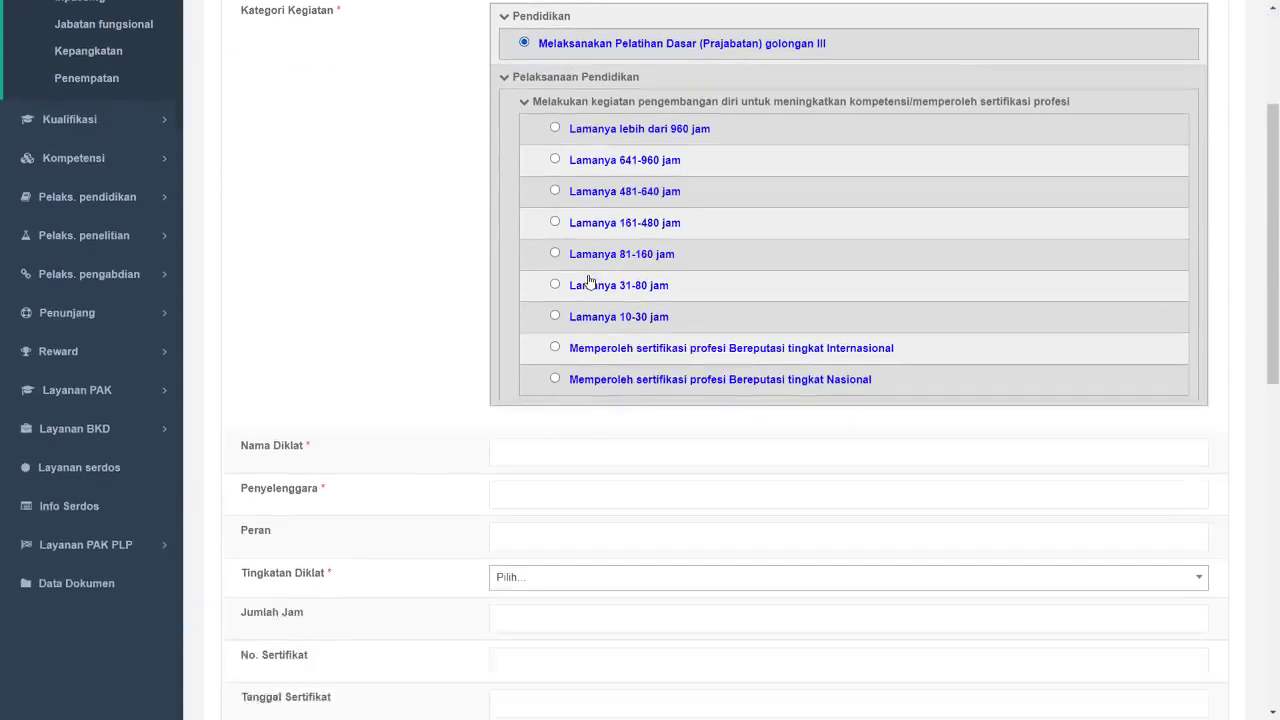
scroll(590, 281, down, 1)
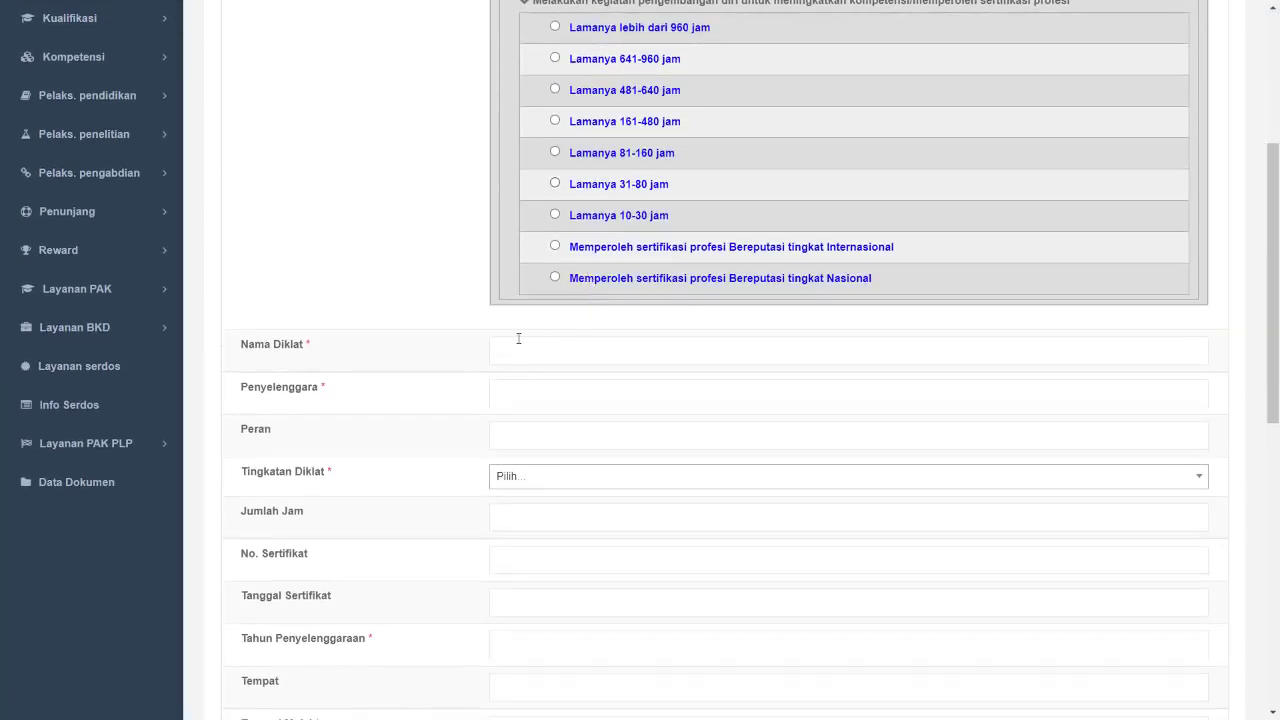
click(518, 339)
text(Kegiatan A)
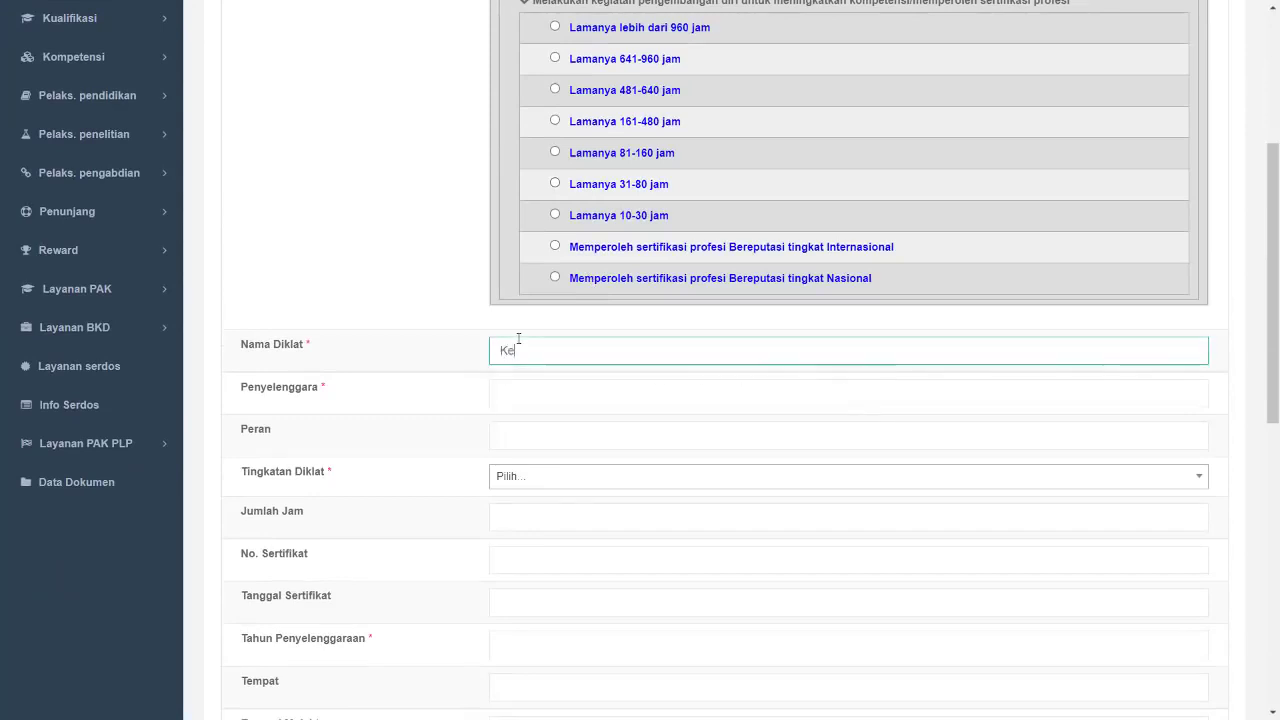
click(553, 401)
click(520, 430)
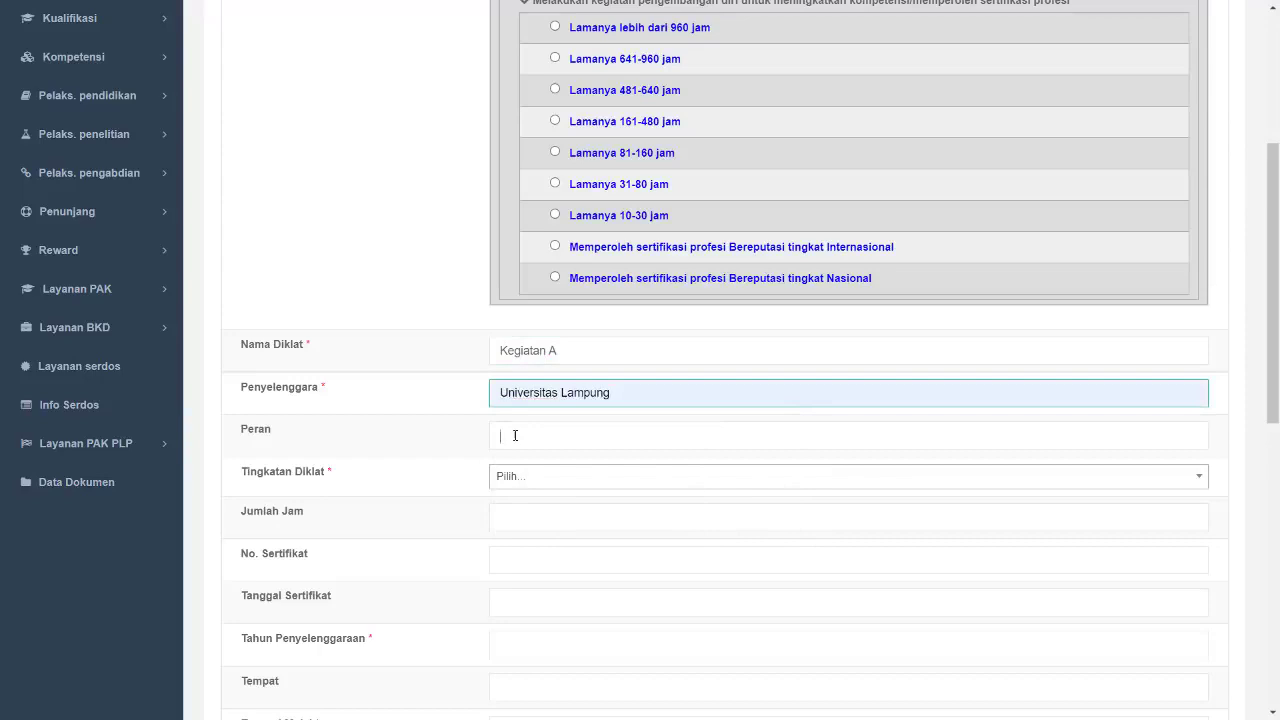
click(515, 435)
click(526, 503)
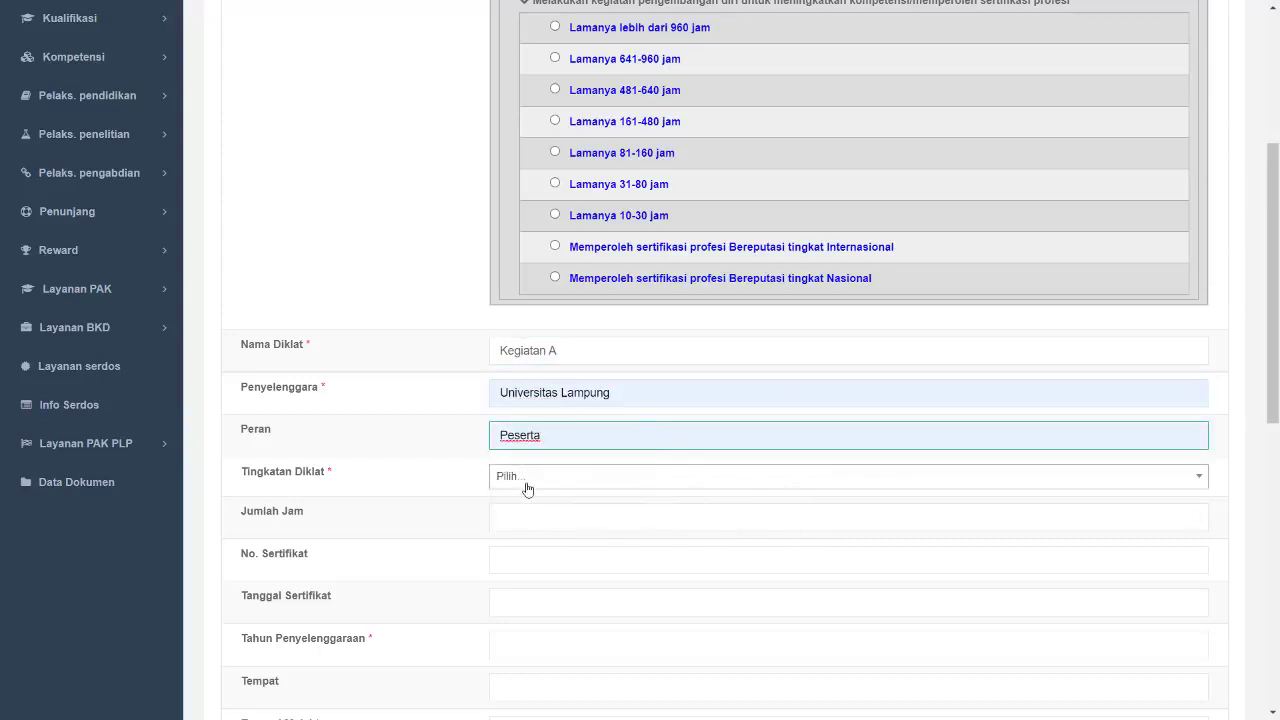
Set the Diklat level to Lokal and the year held to 2021
click(528, 478)
click(527, 527)
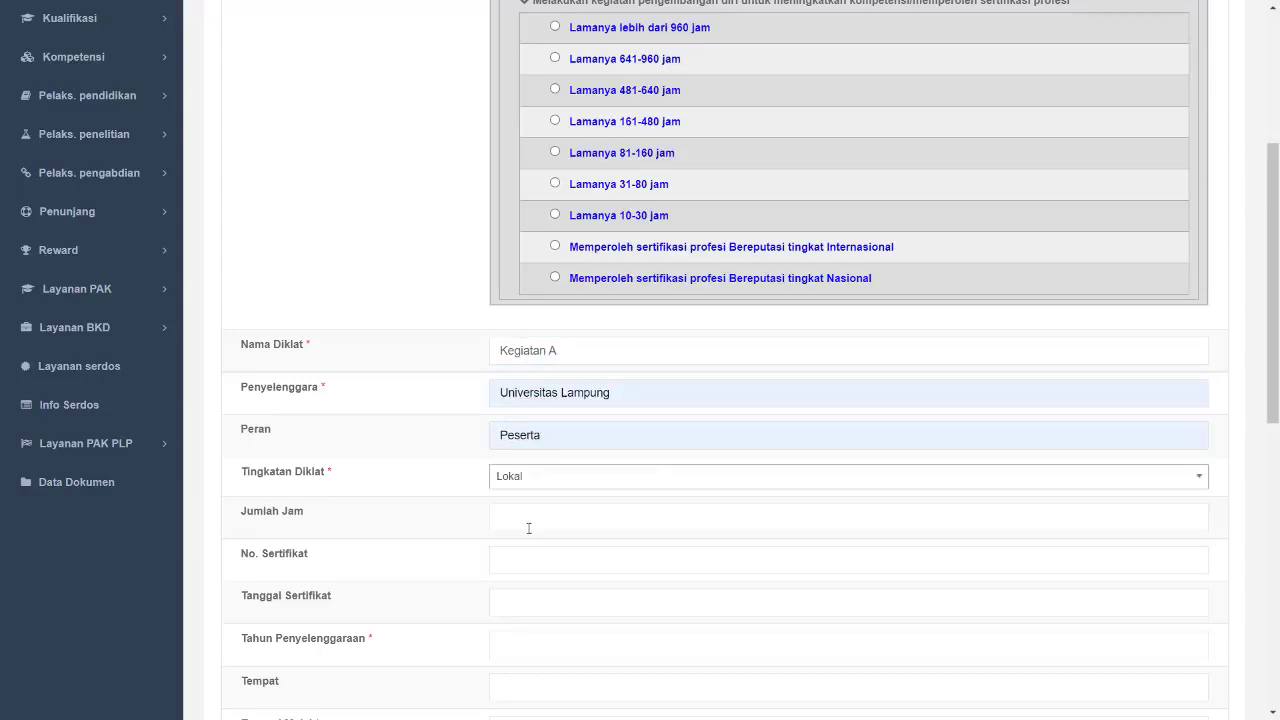
scroll(520, 560, down, 2)
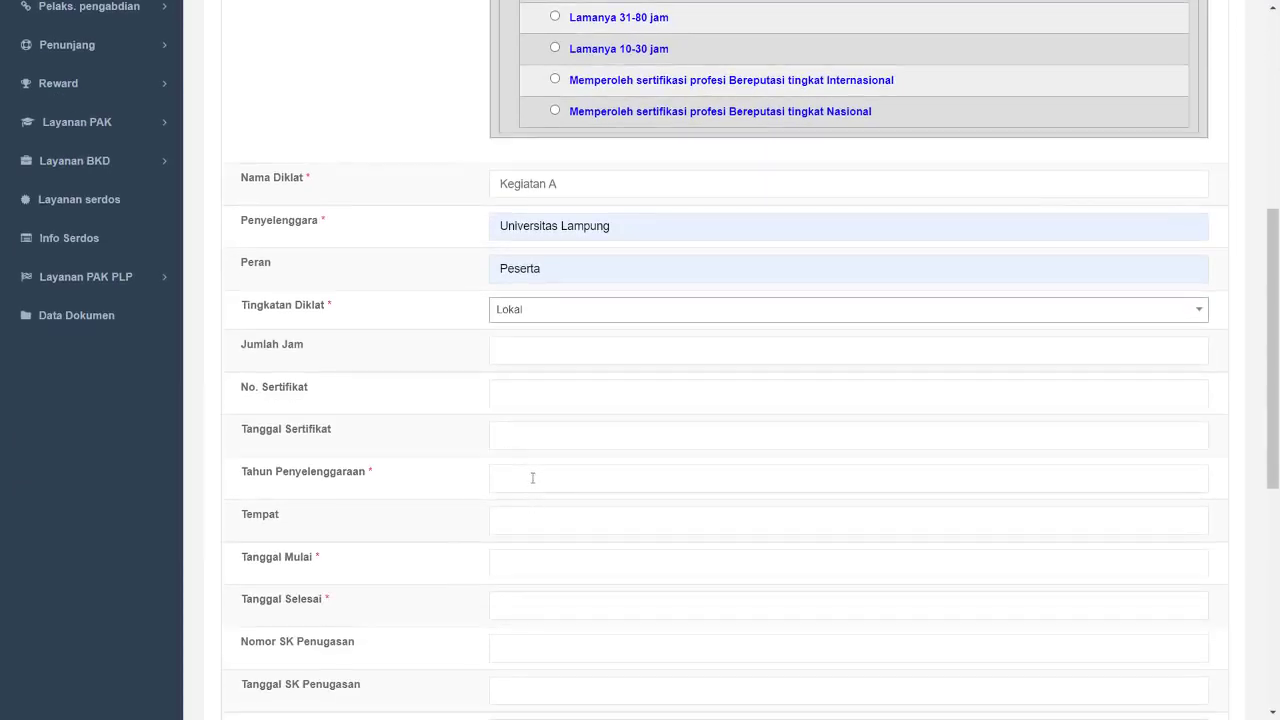
click(532, 478)
click(531, 543)
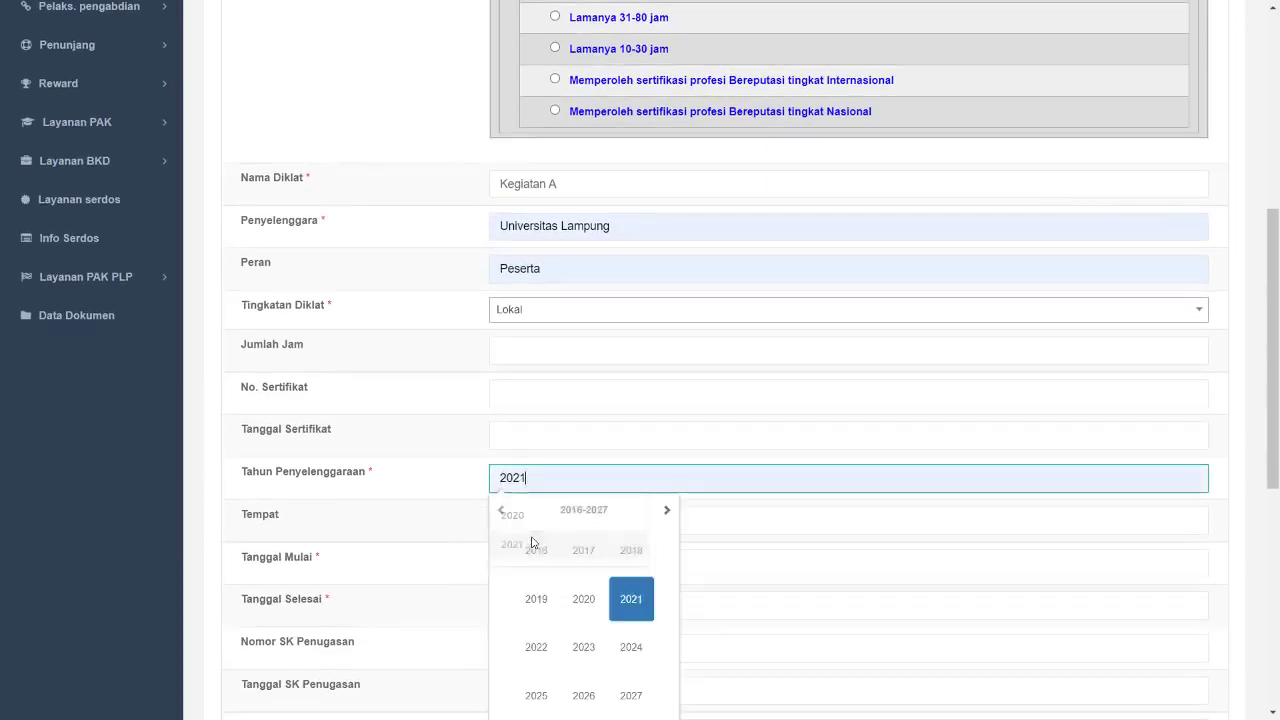
Set the Diklat start date to 01/05/2021 and the end date to 04/05/2021
click(277, 549)
click(507, 561)
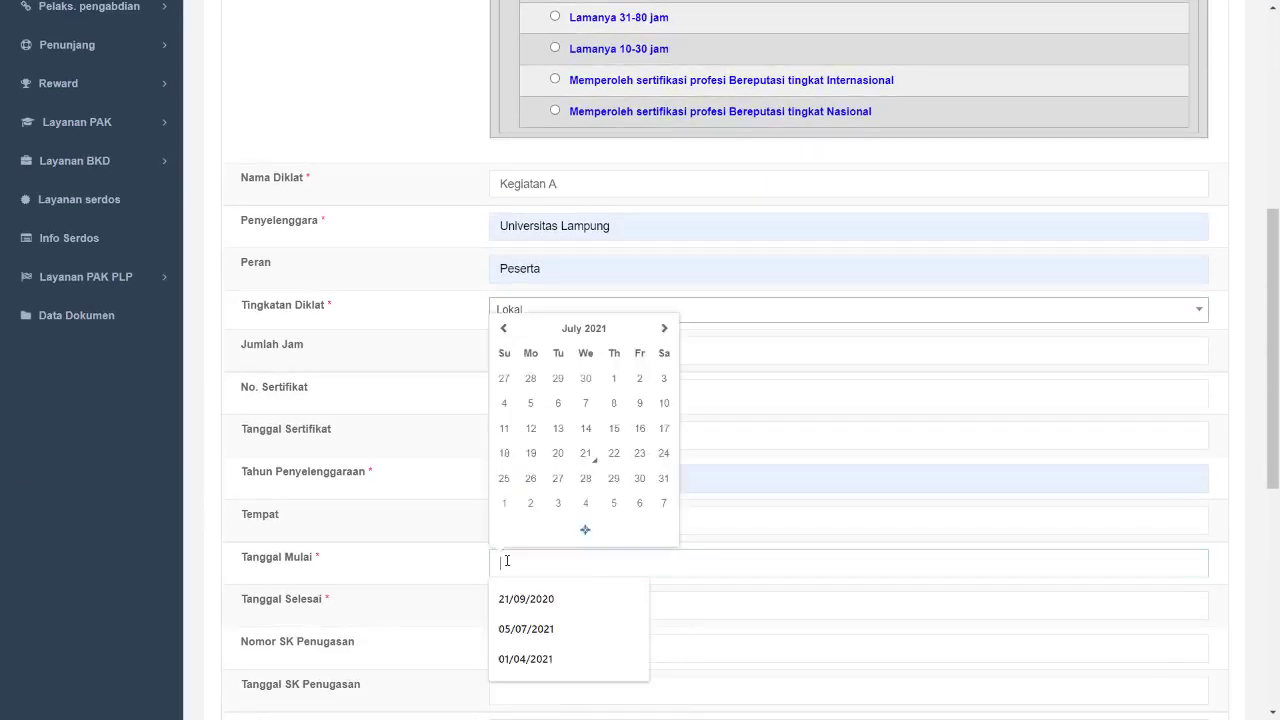
click(576, 329)
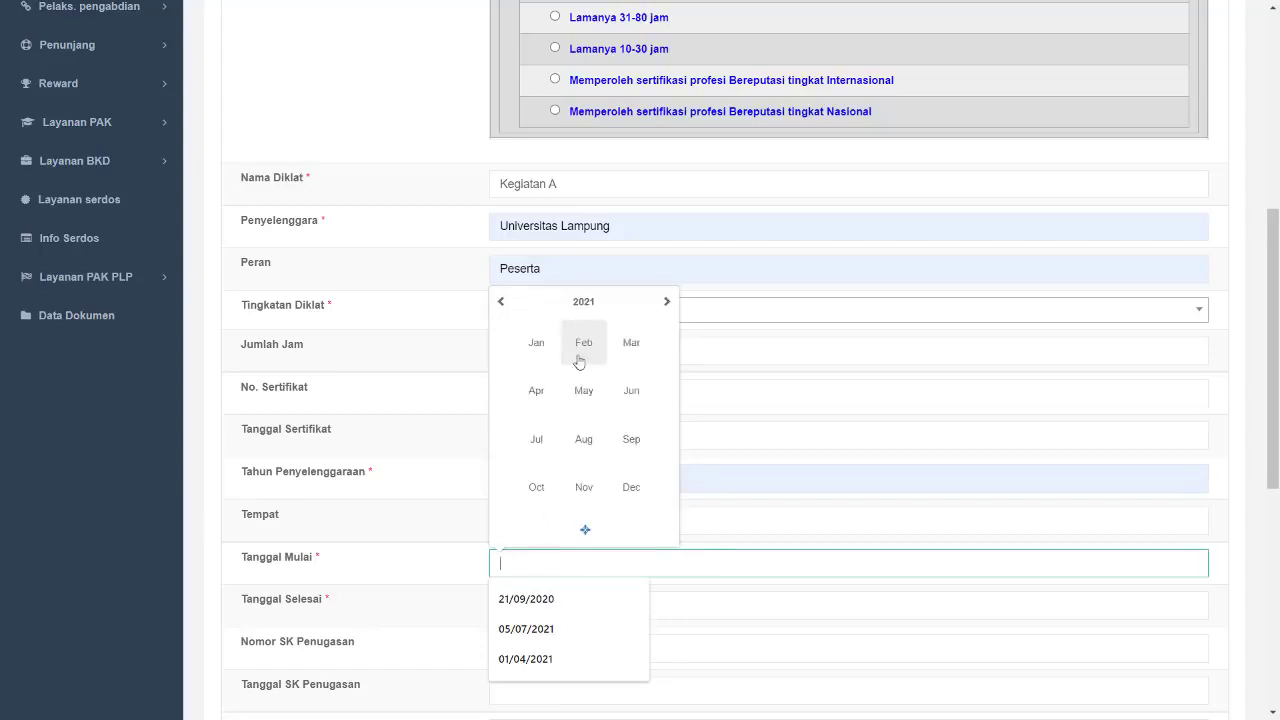
click(584, 390)
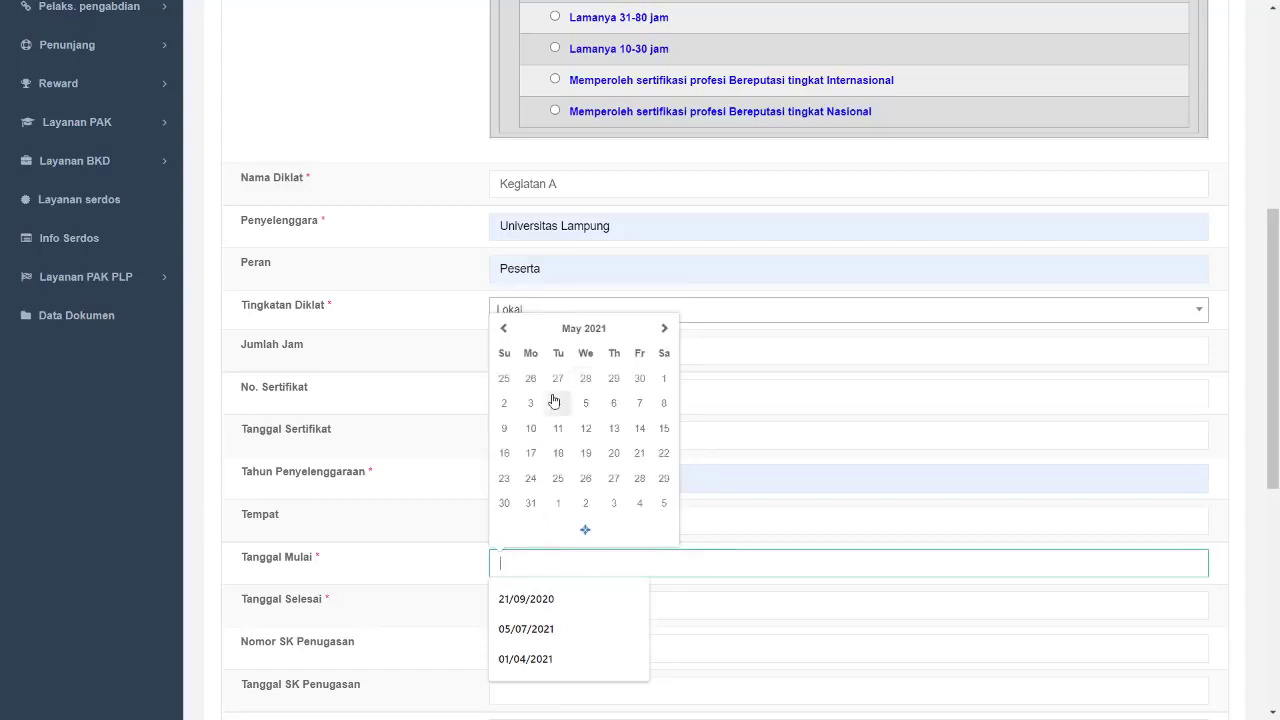
click(665, 378)
scroll(430, 570, down, 1)
click(523, 525)
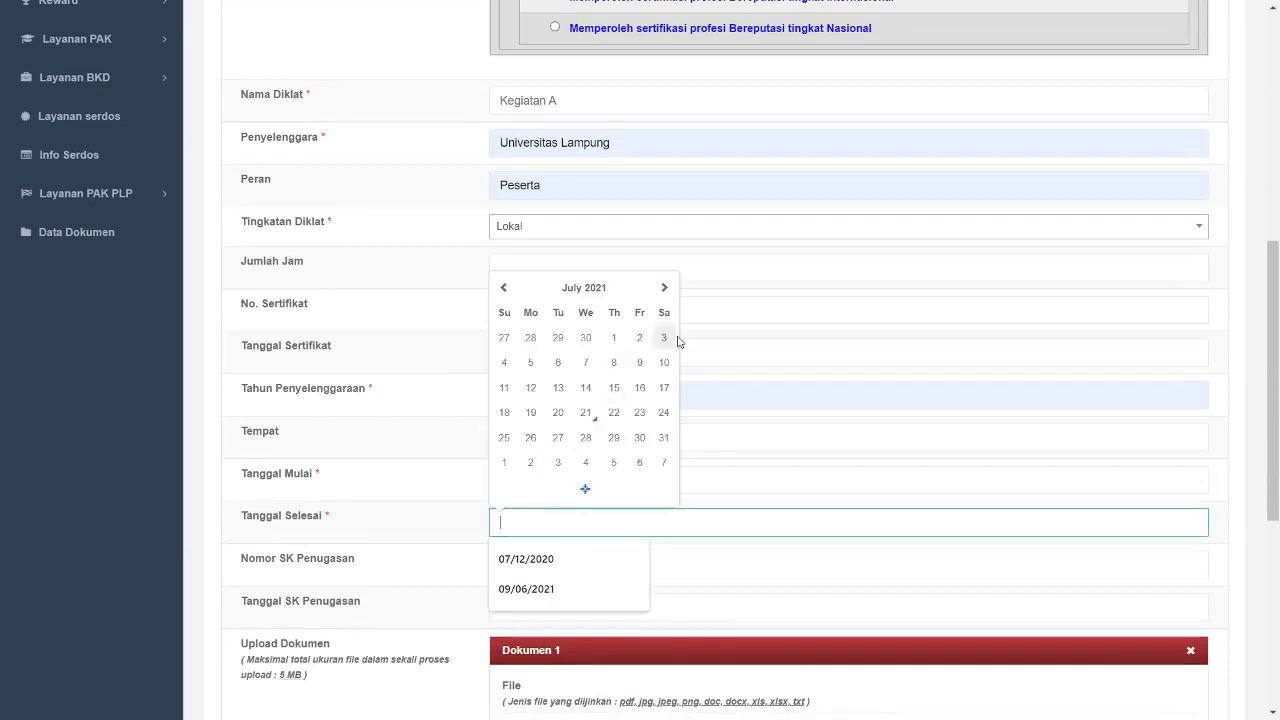
click(604, 290)
click(586, 364)
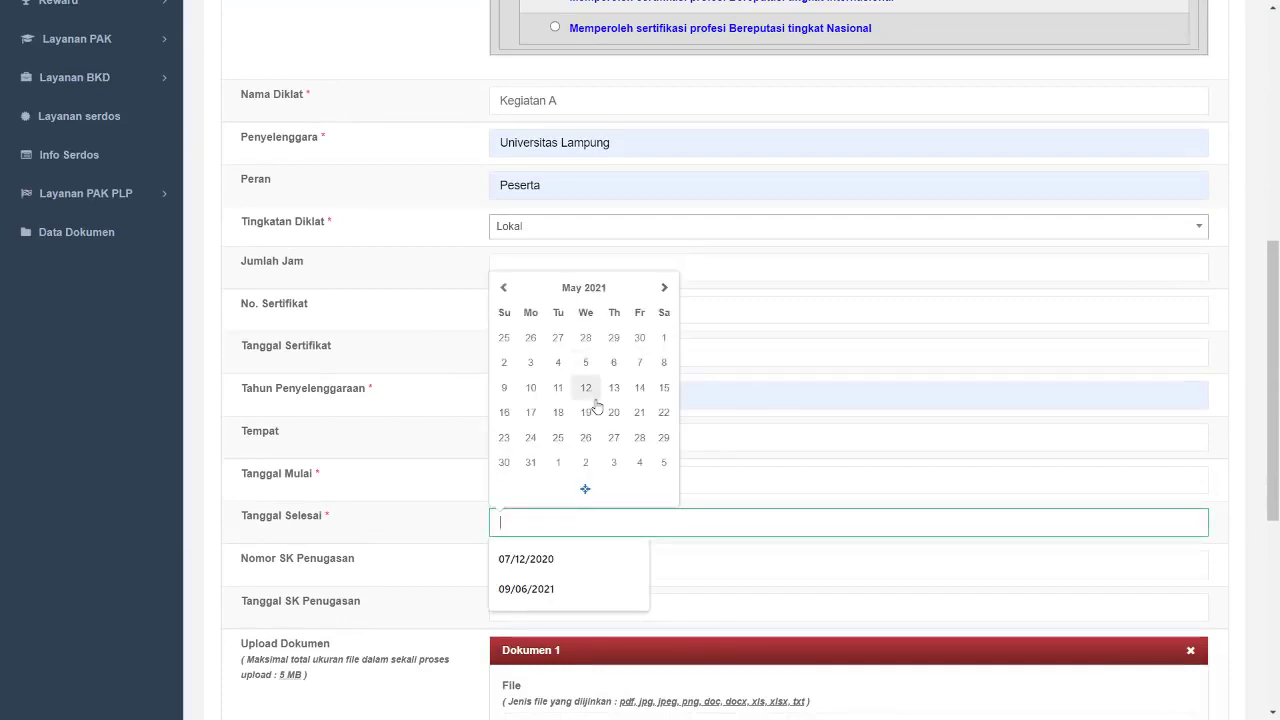
click(558, 362)
Enter 29/E/KPT/2021 as the assignment decree number (Nomor SK Penugasan) and 01/05/2021 as the decree date
scroll(443, 434, down, 2)
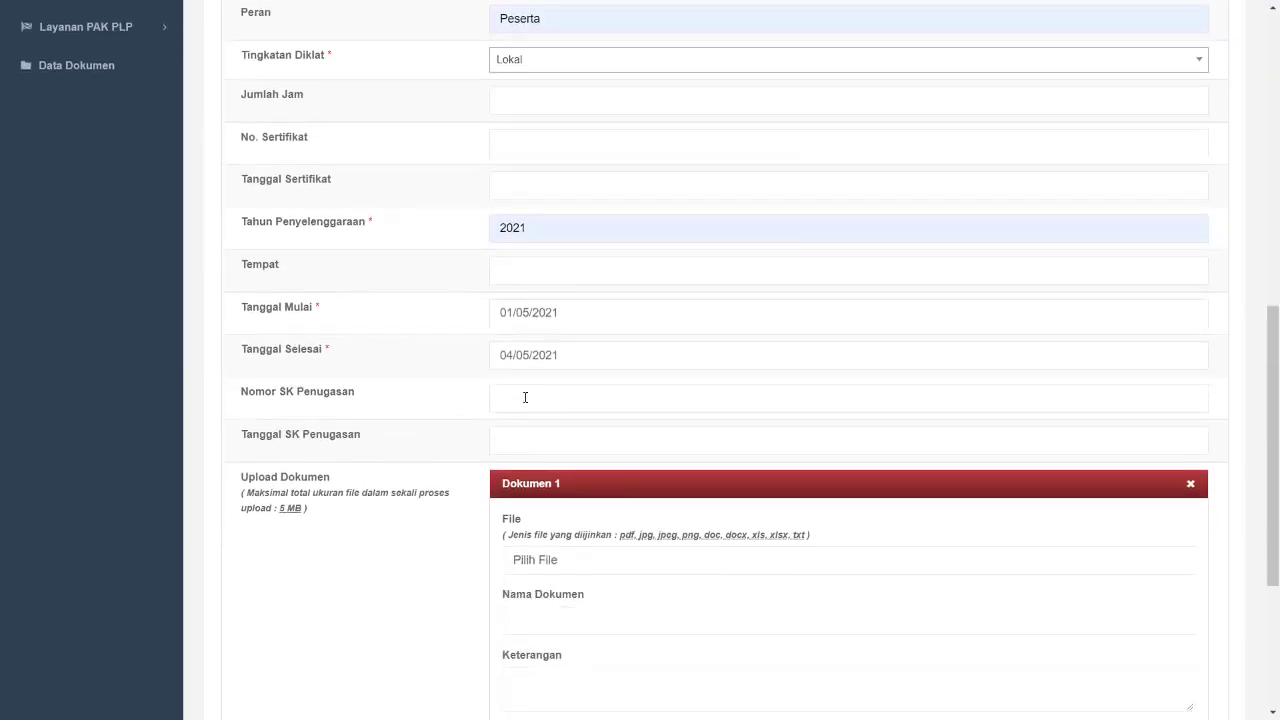
click(525, 397)
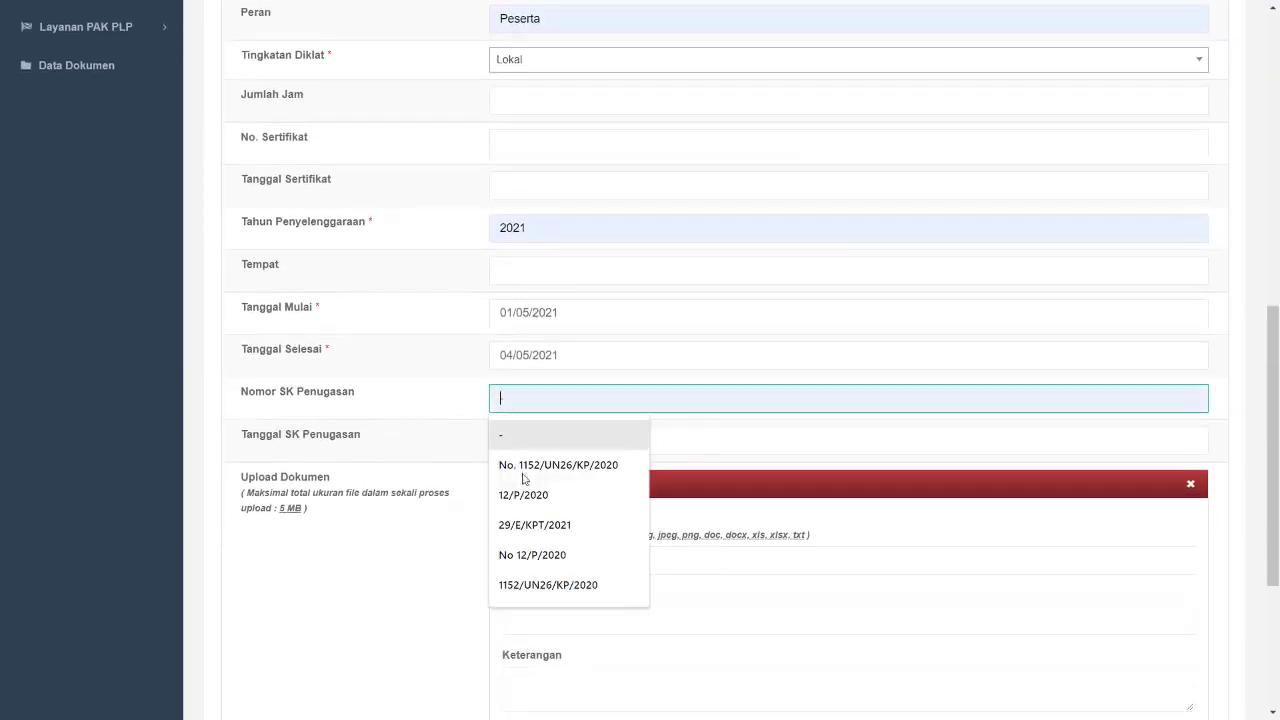
click(530, 525)
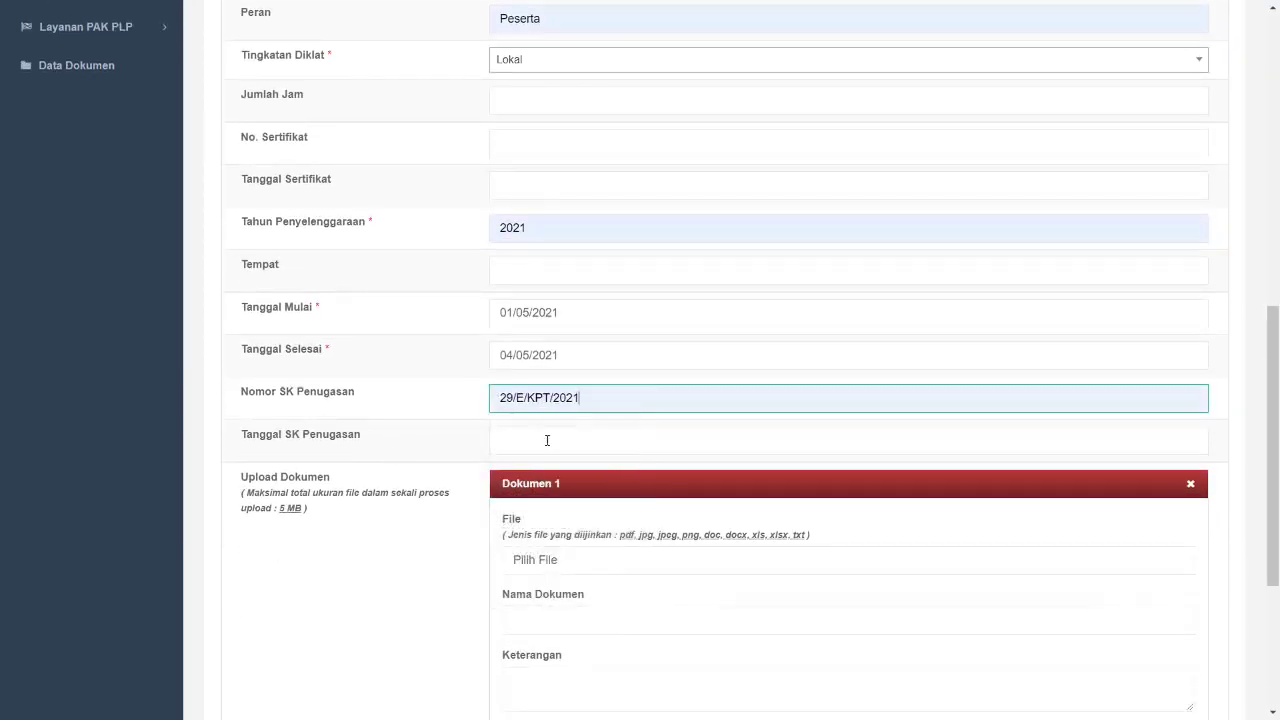
drag(570, 314, 385, 380)
click(297, 450)
click(549, 440)
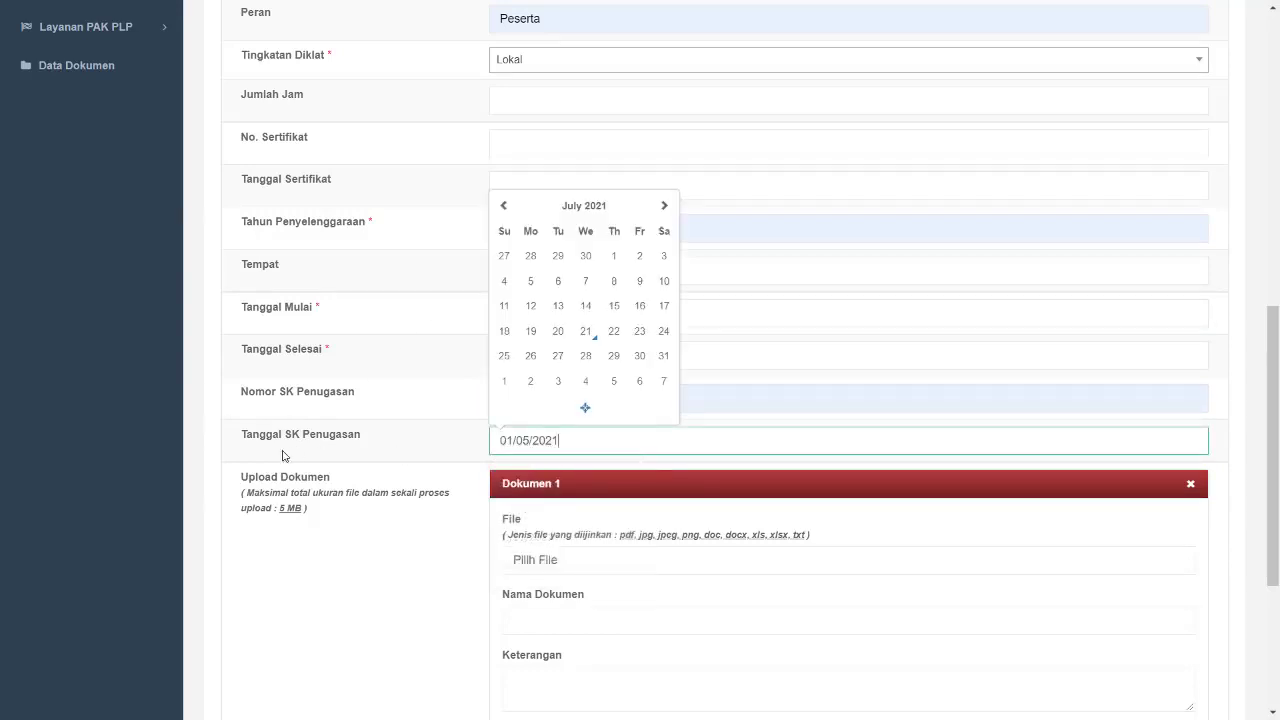
click(250, 462)
Attach 15-kompetensi-model-spencer-4-728.jpg as the supporting document and name it dokumen pendukung diklat
scroll(228, 482, down, 2)
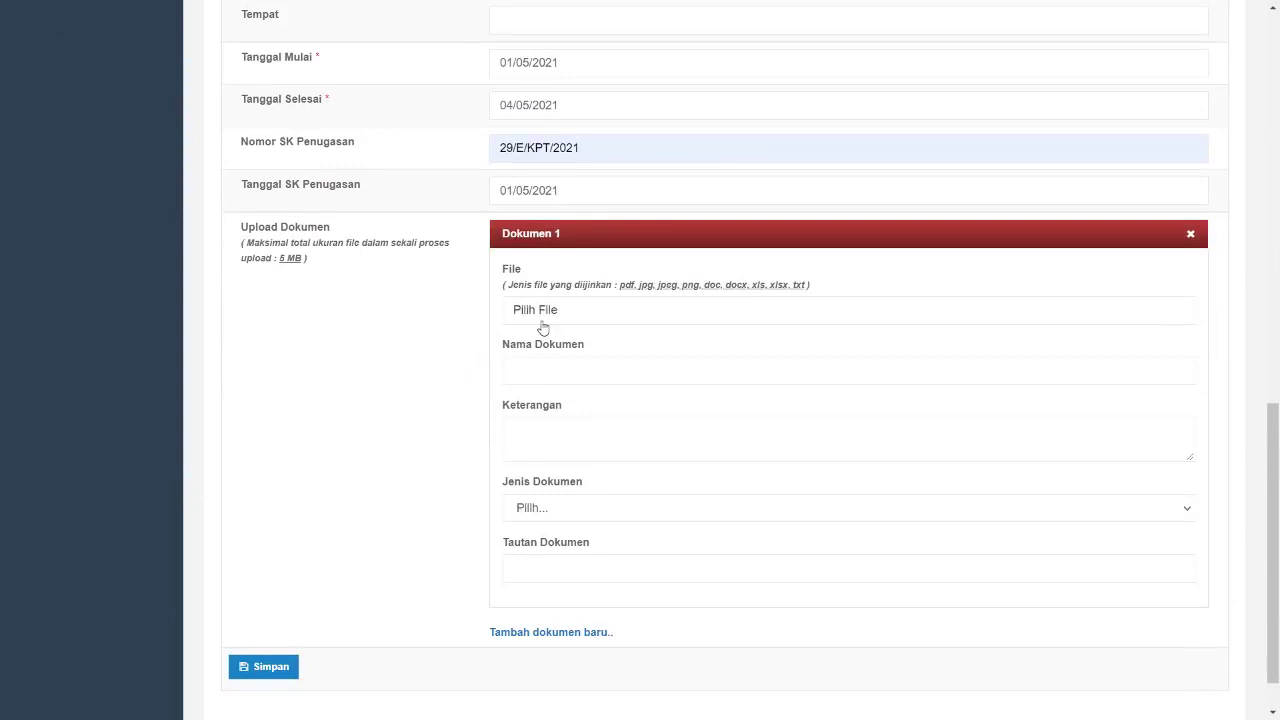
click(545, 324)
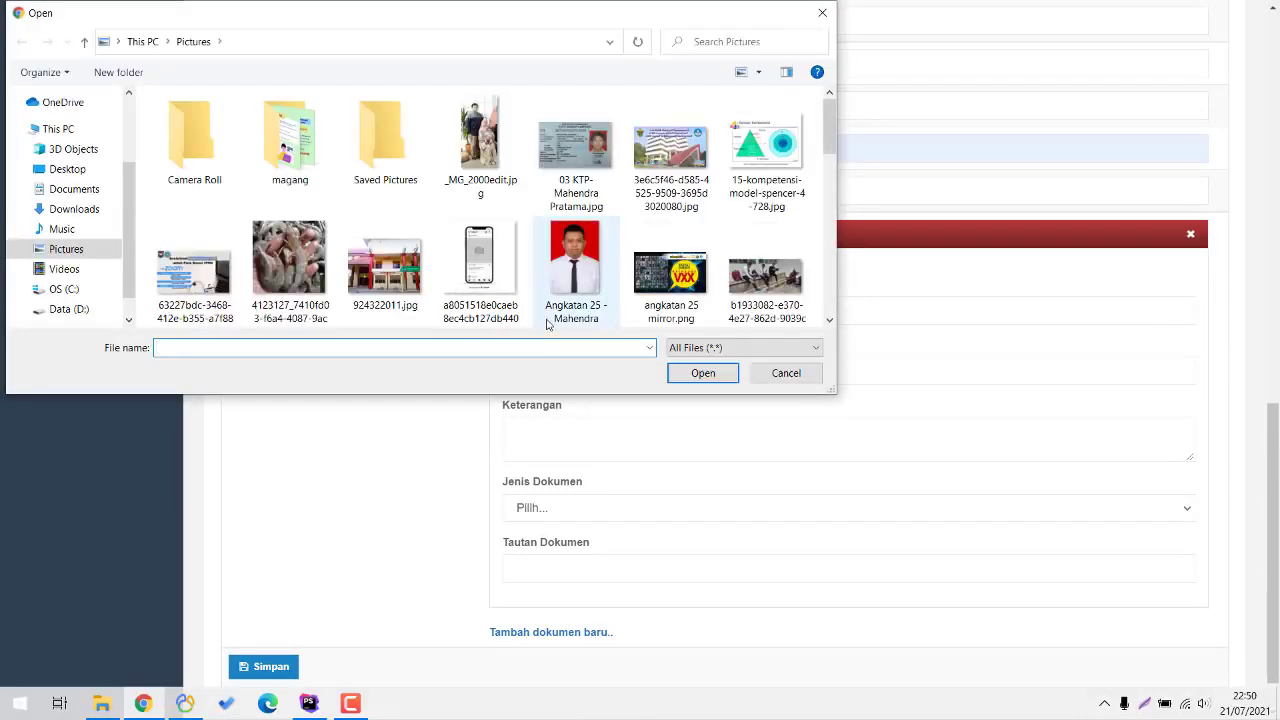
double_click(765, 155)
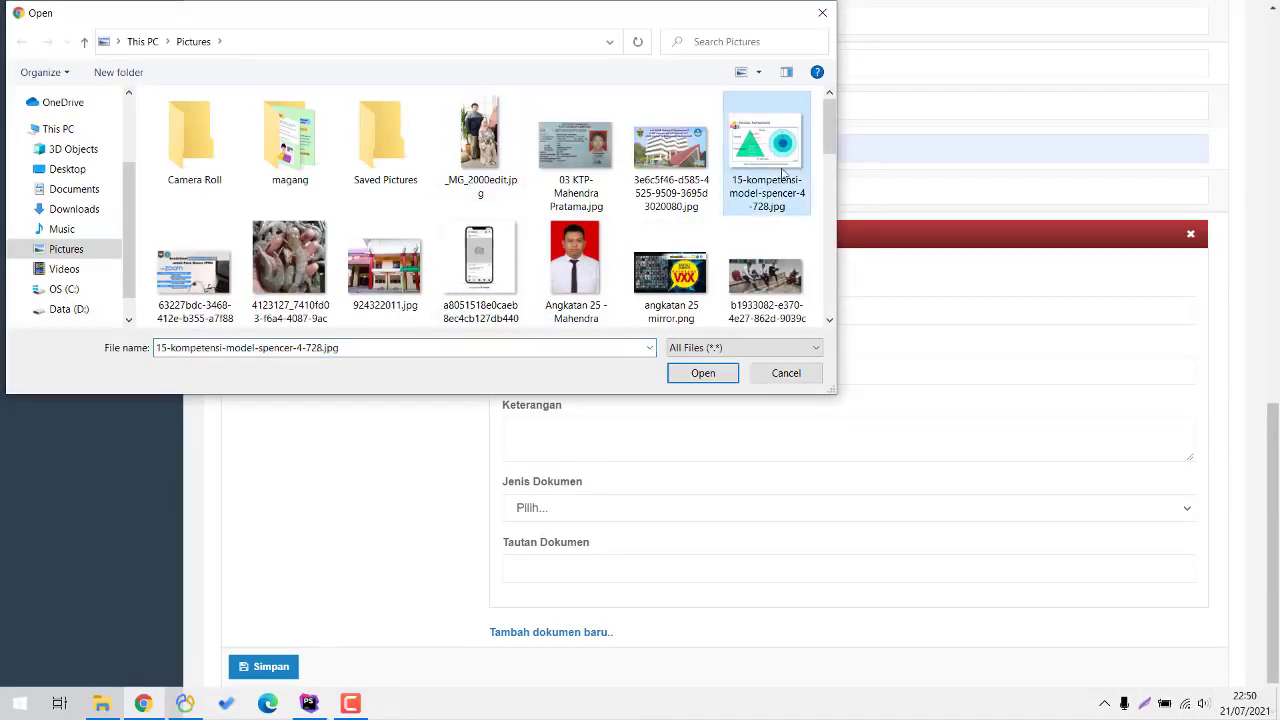
click(561, 366)
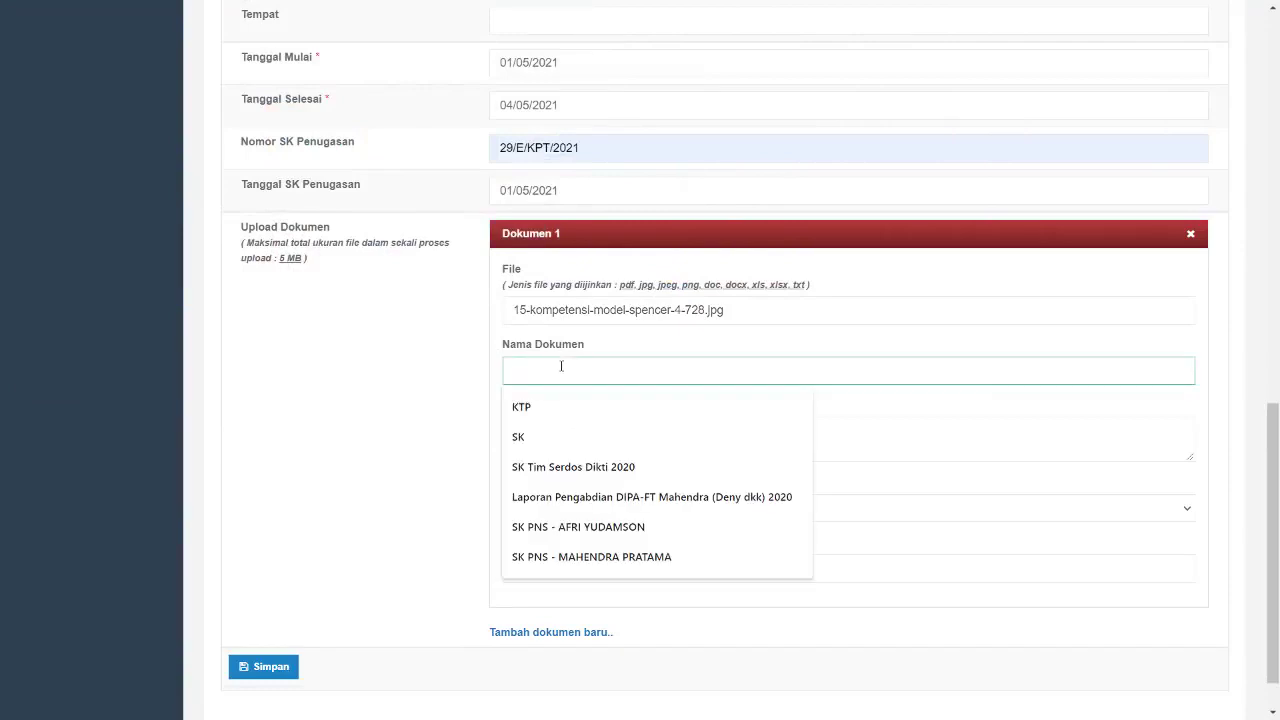
text(dokumen pen)
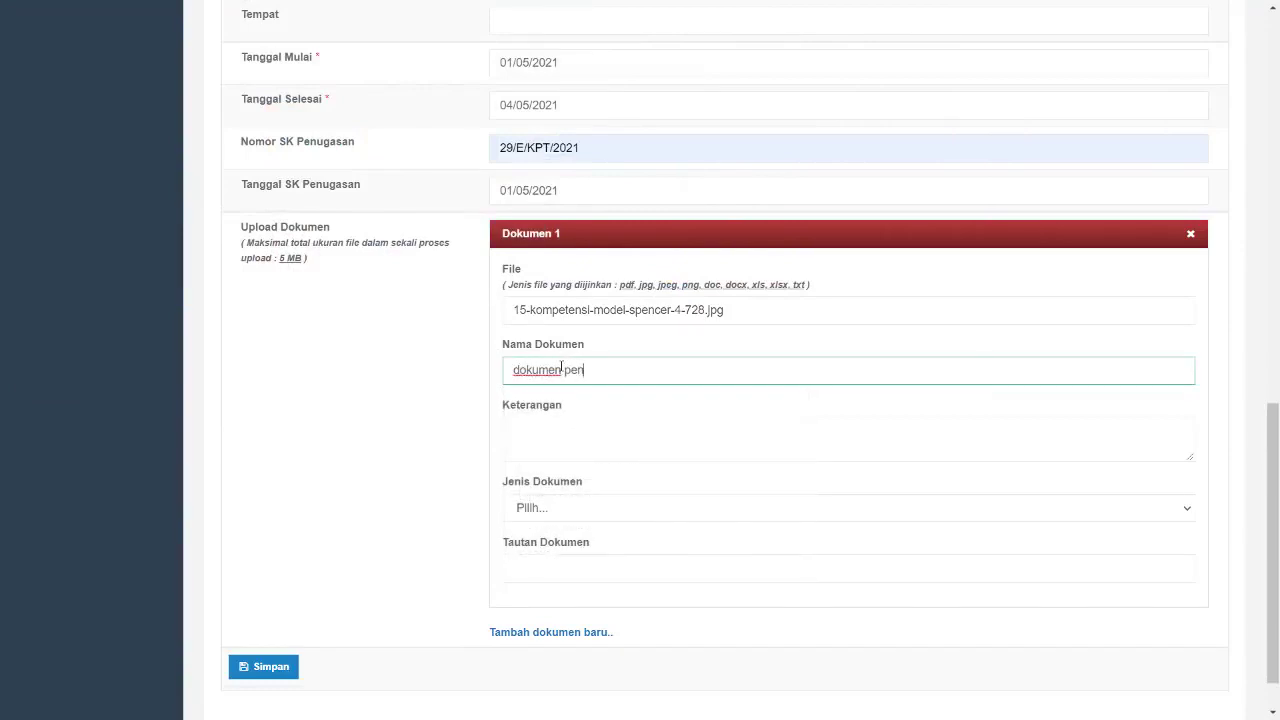
text(dukung diklat)
Set the attached document's type to Lainnya and save the Diklat entry
click(600, 510)
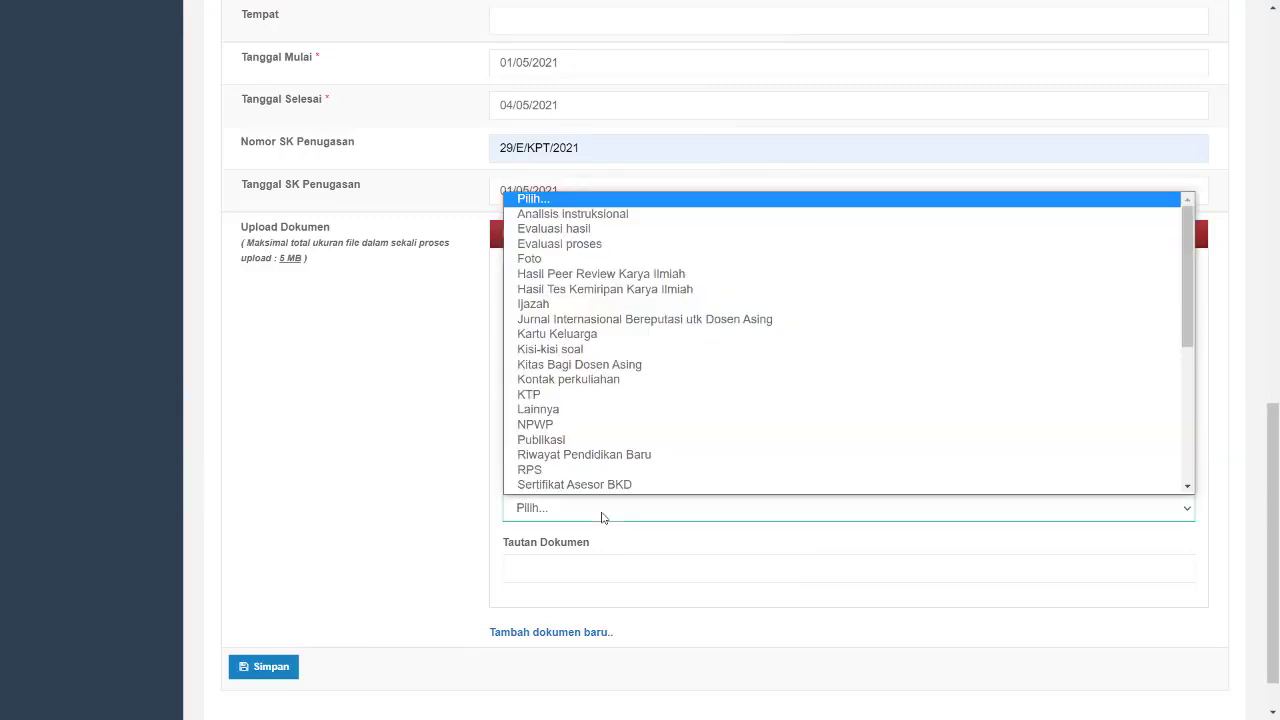
click(579, 432)
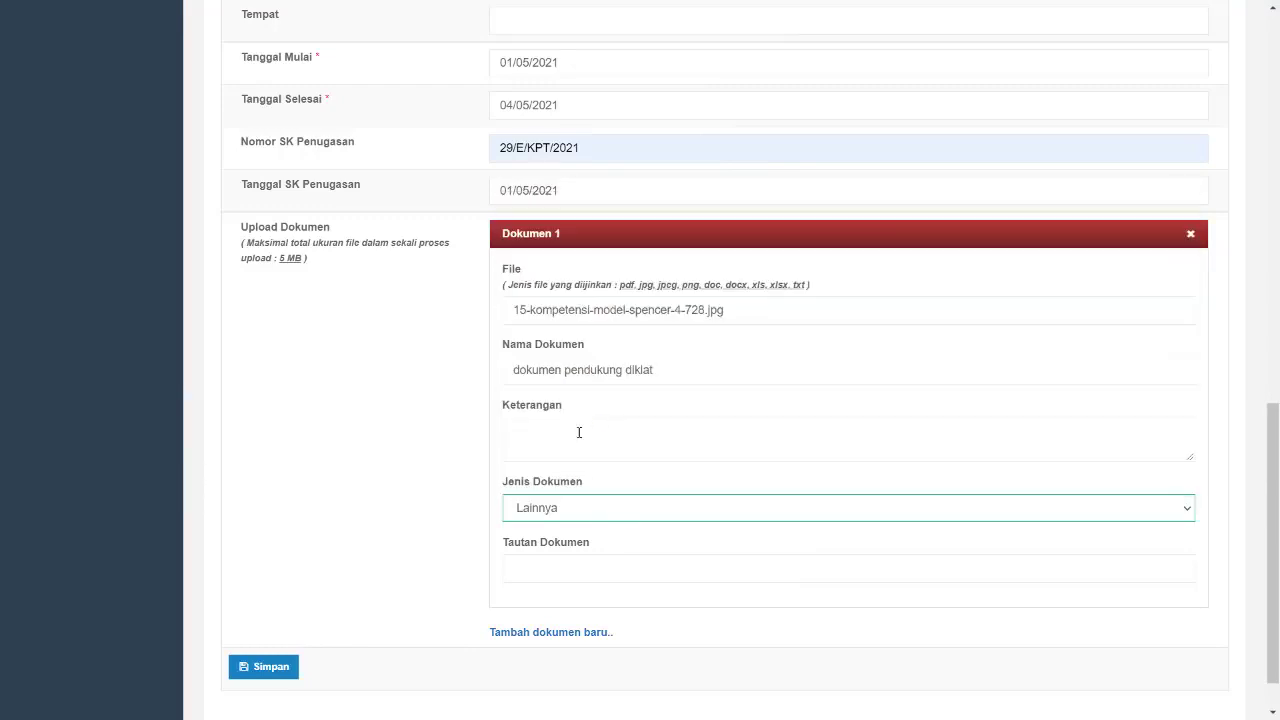
click(290, 668)
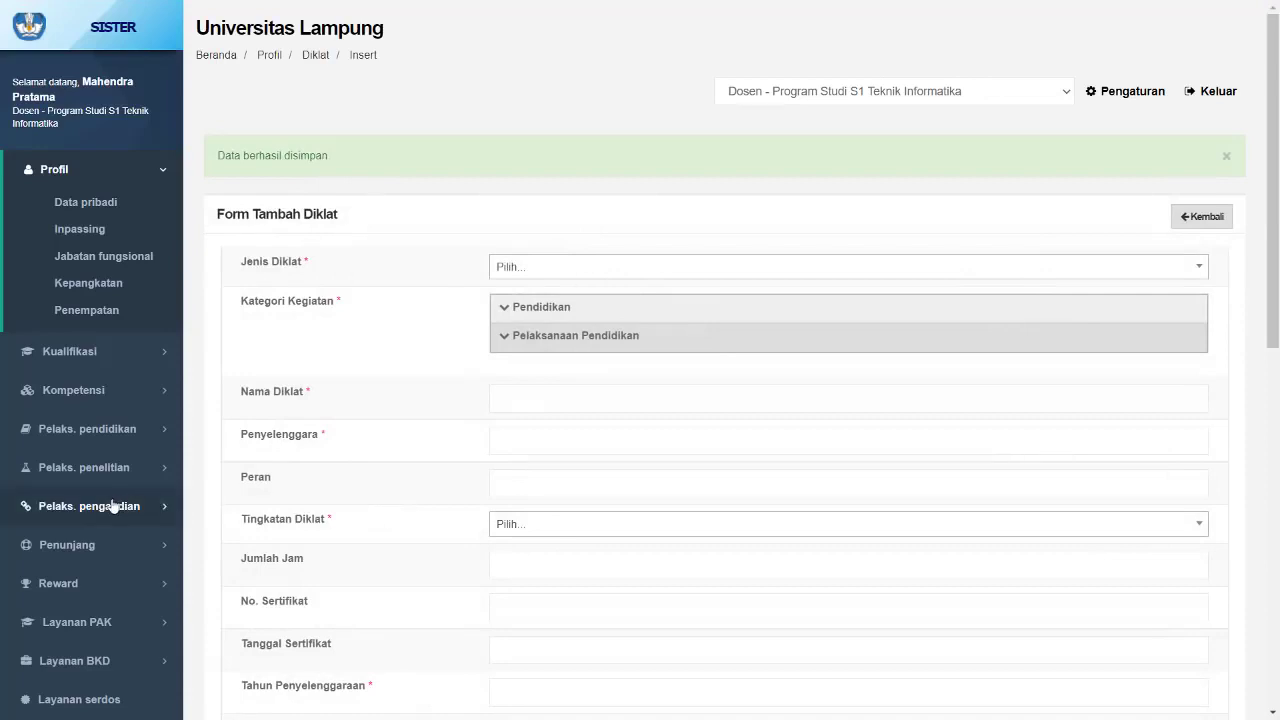
Open the Pelaksanaan Pendidikan section of the BKD performance report for semester 2020/2021 Genap
scroll(100, 540, down, 1)
click(108, 578)
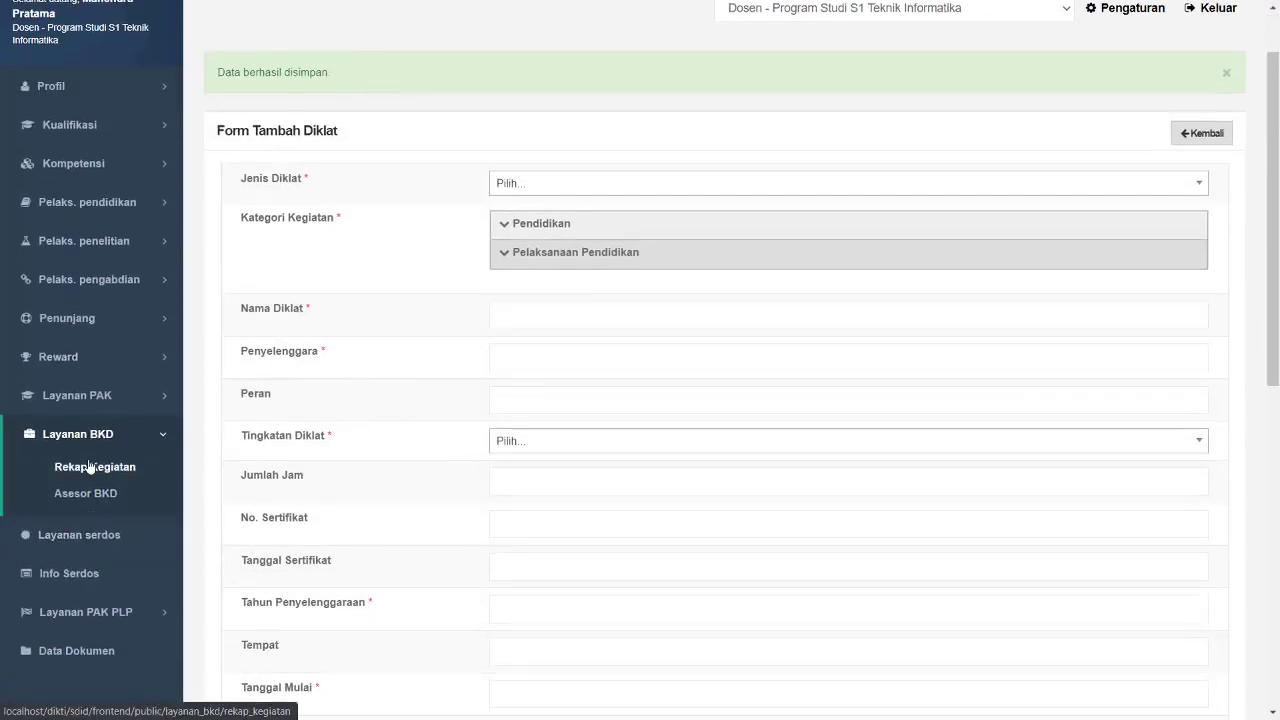
click(89, 467)
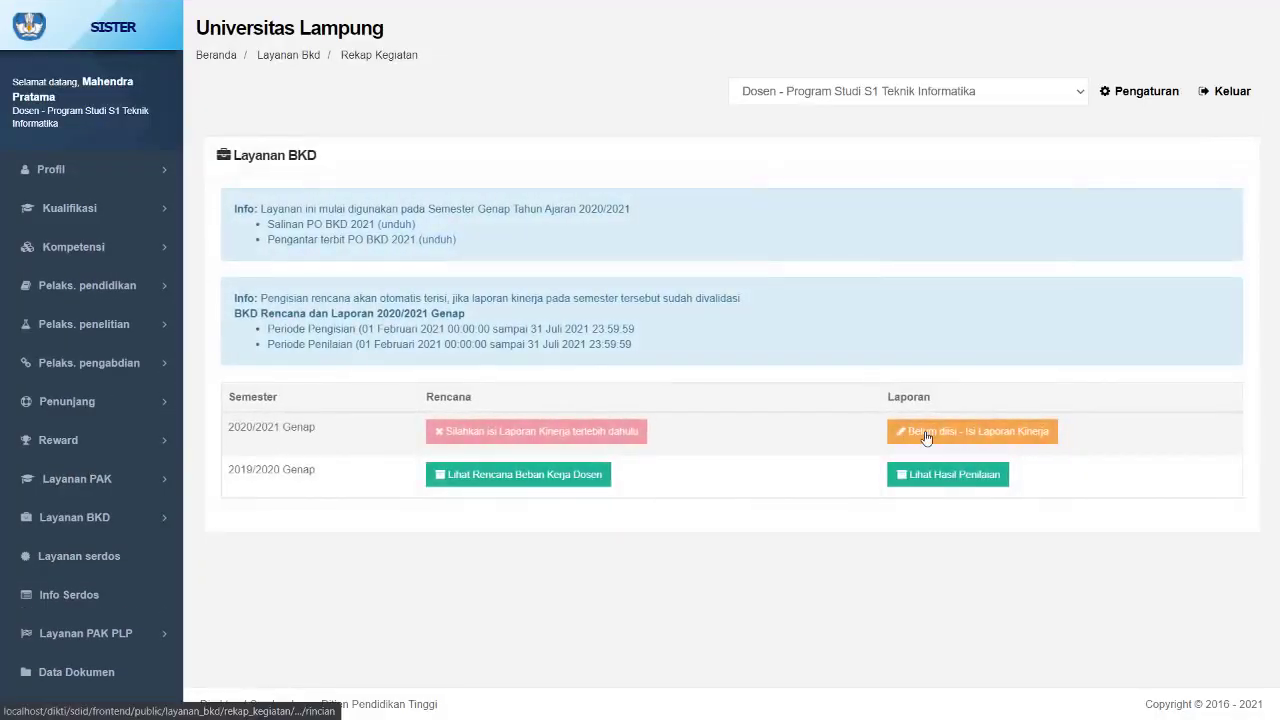
click(927, 438)
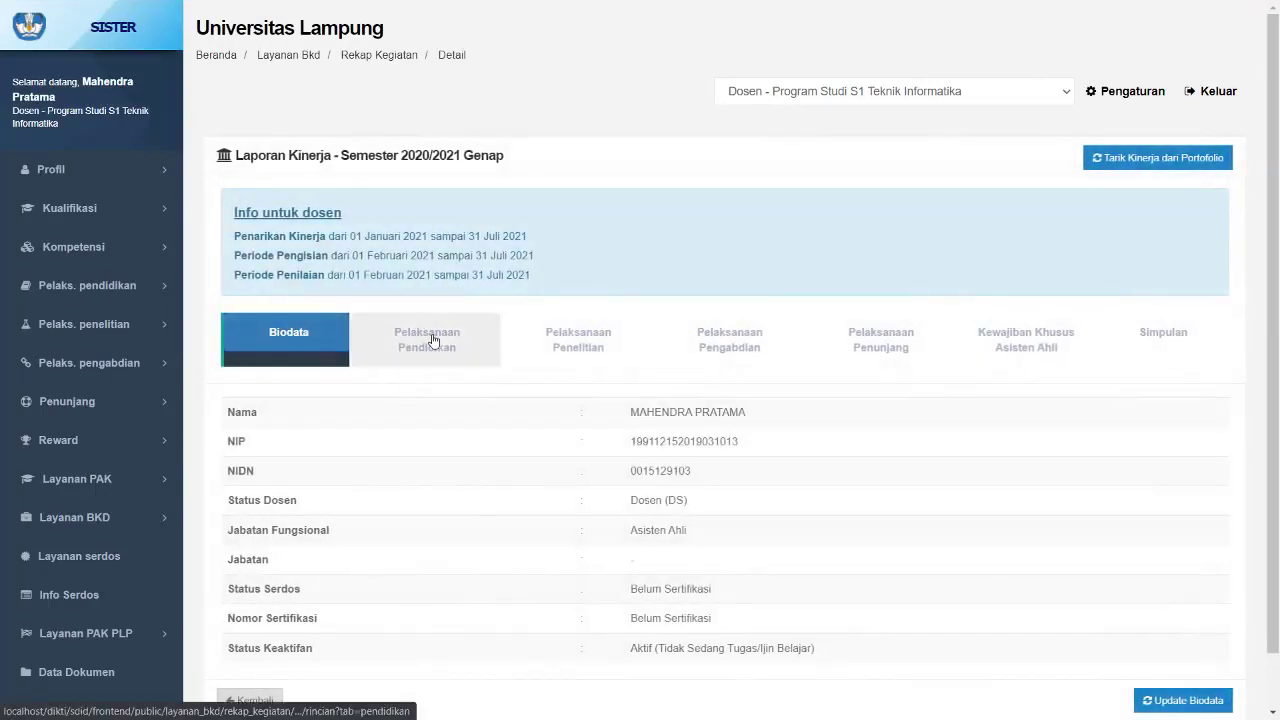
click(433, 340)
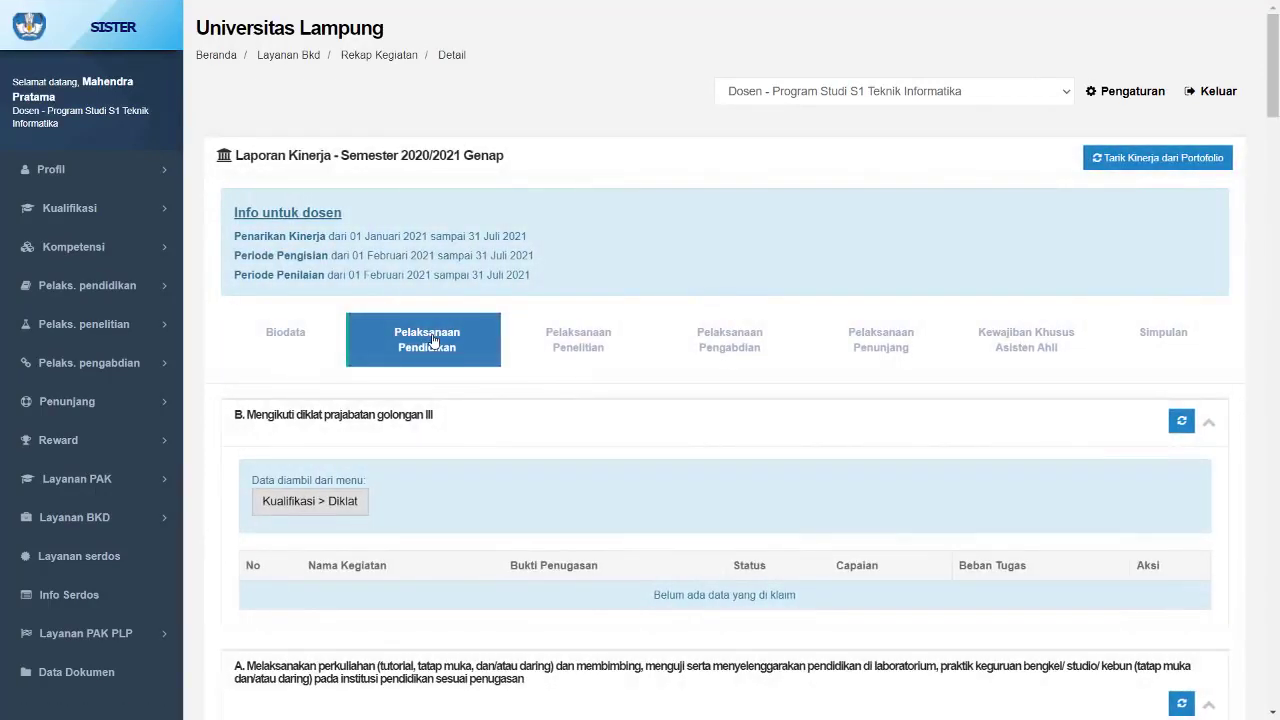
Pull performance data from the portfolio for category B, Mengikuti diklat prajabatan golongan III
scroll(433, 342, down, 1)
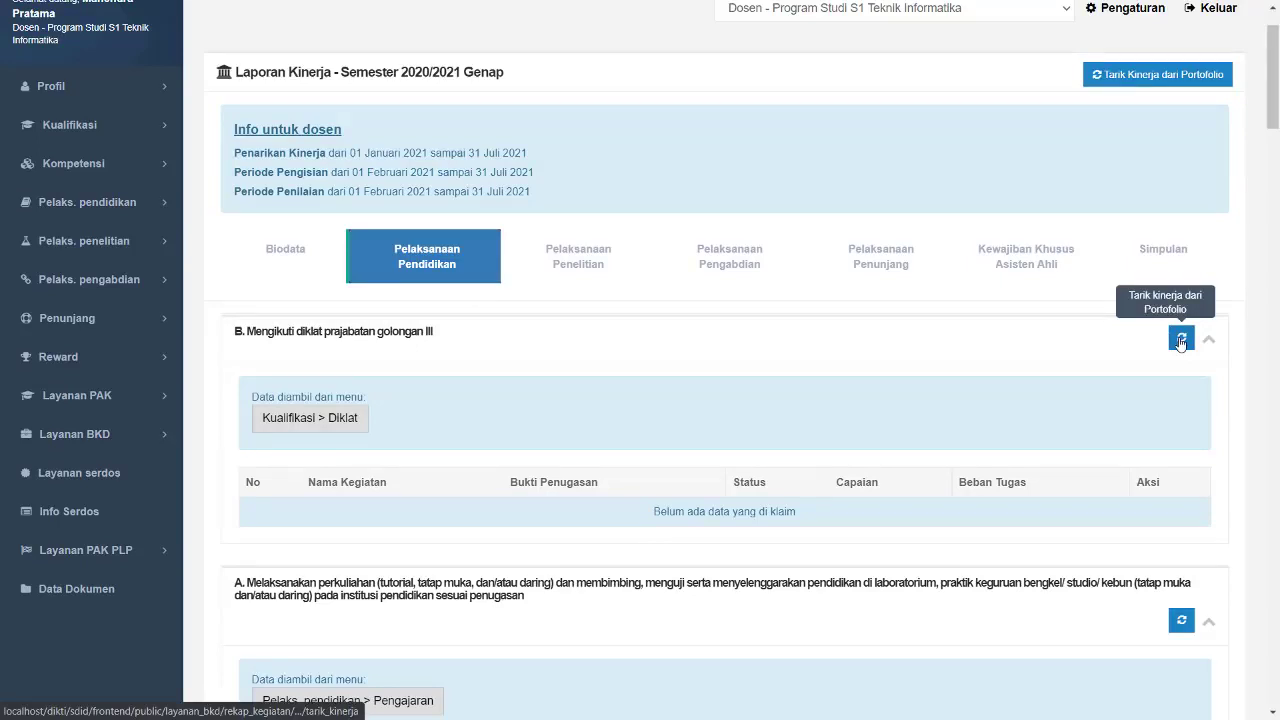
scroll(1181, 342, down, 1)
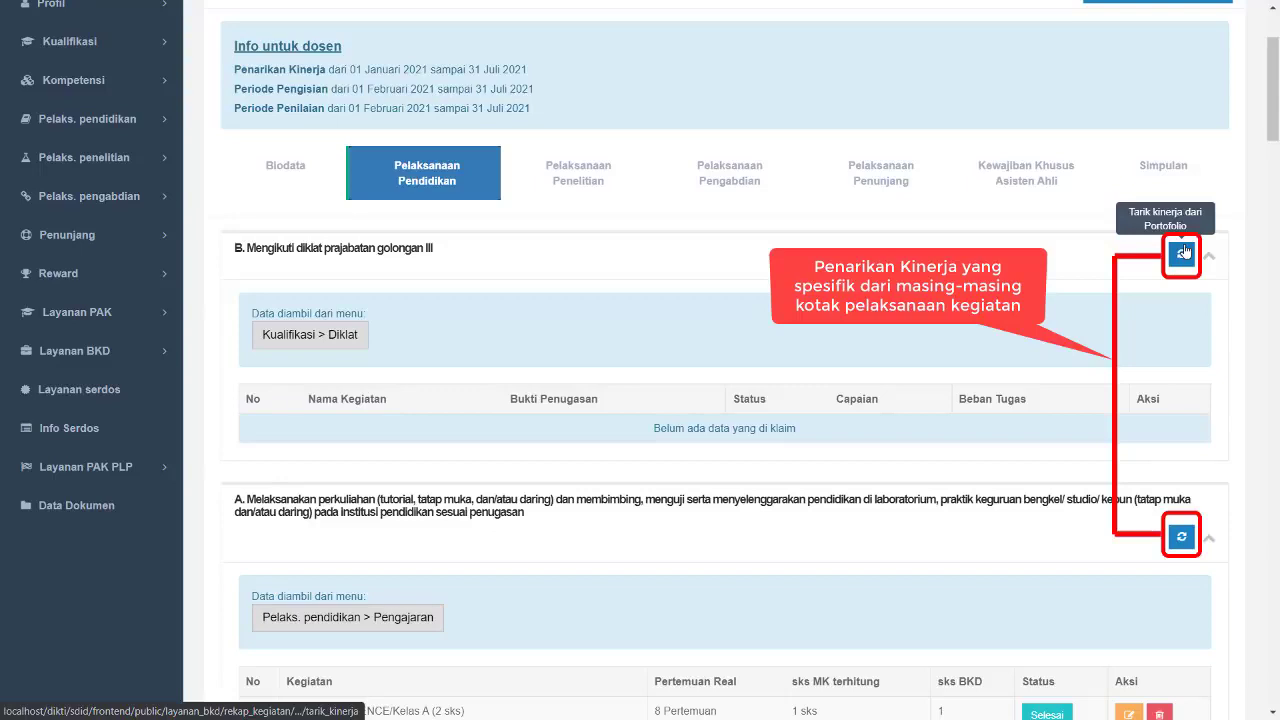
click(1184, 252)
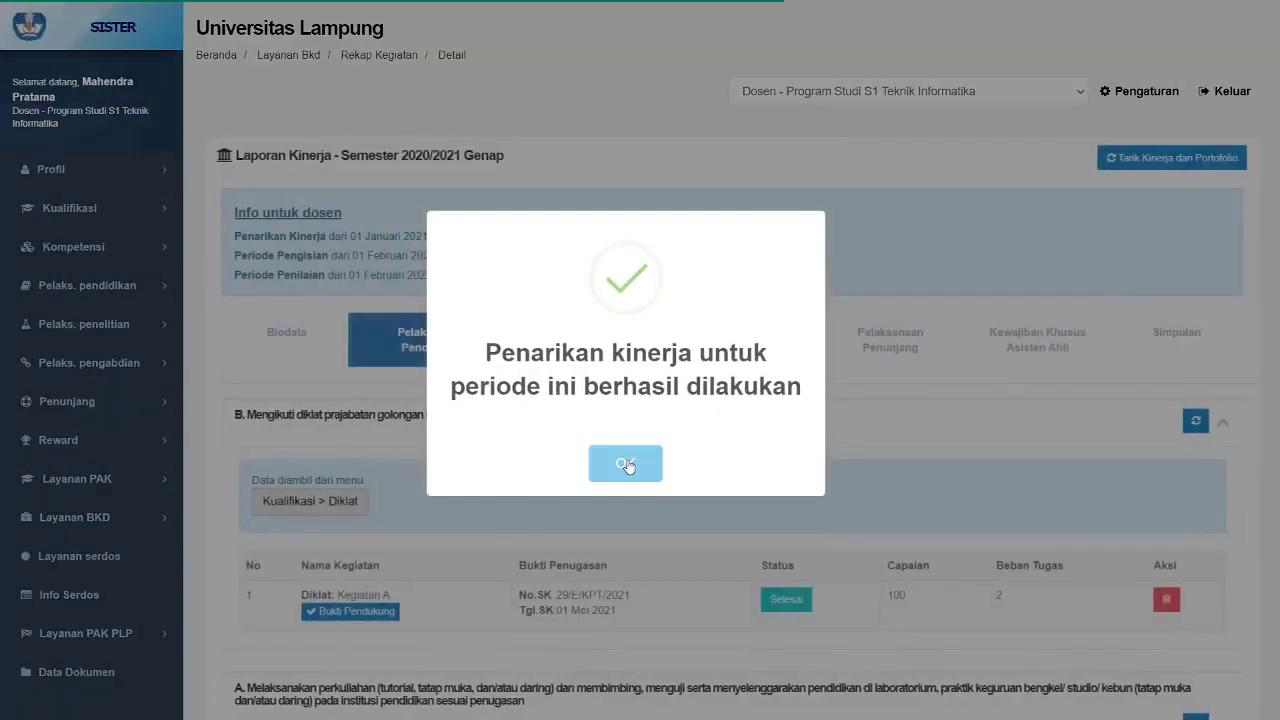
click(626, 465)
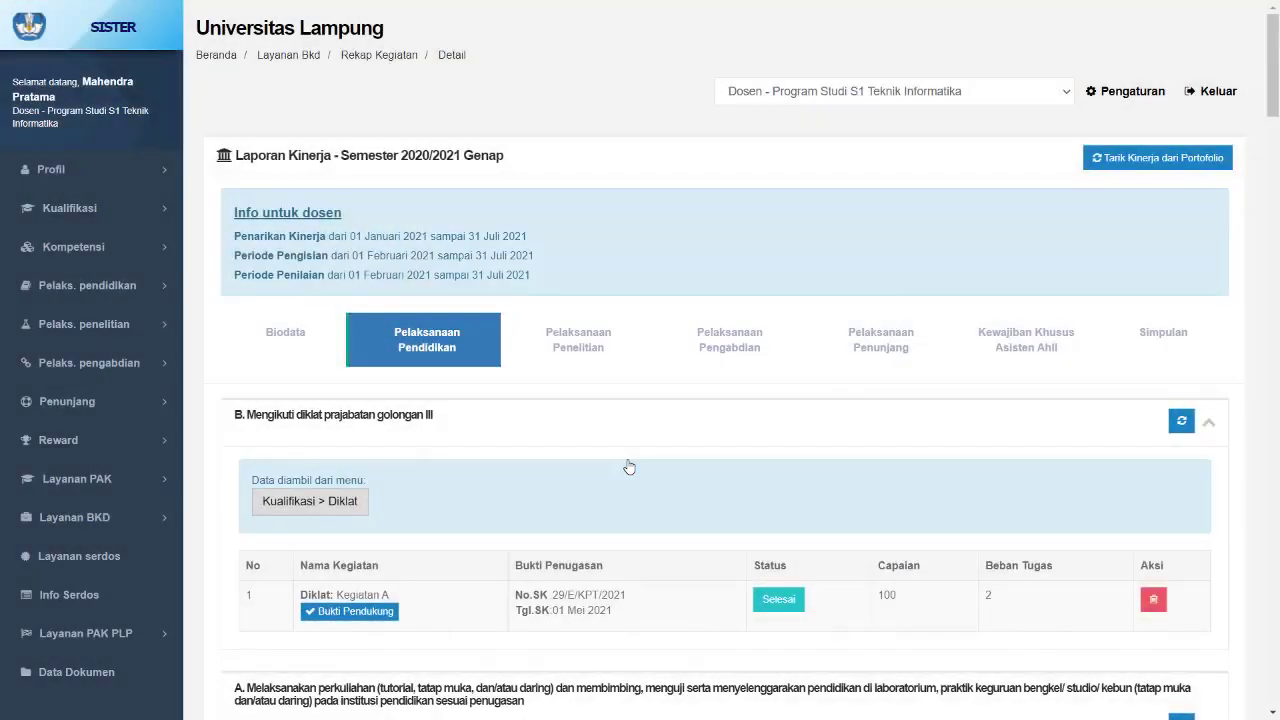
Examine the claimed Diklat activity and the teaching activities listed in the Pelaksanaan Pendidikan categories
scroll(629, 467, down, 3)
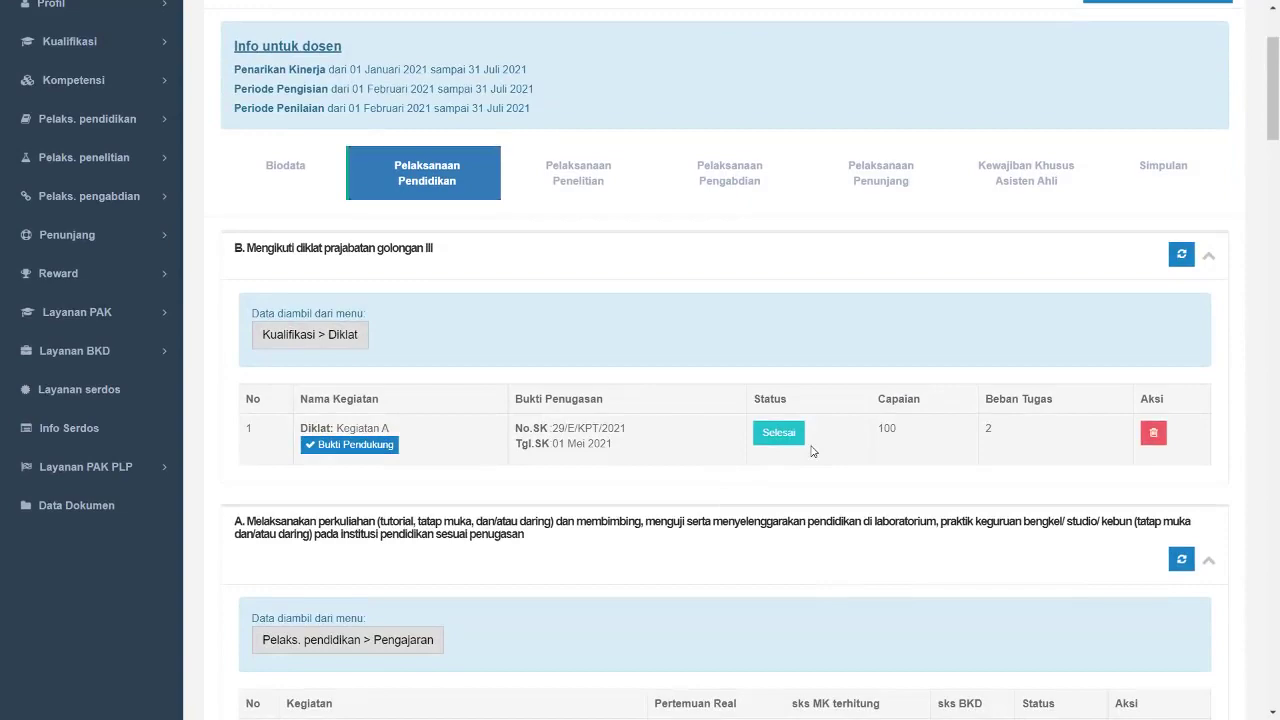
scroll(813, 451, down, 5)
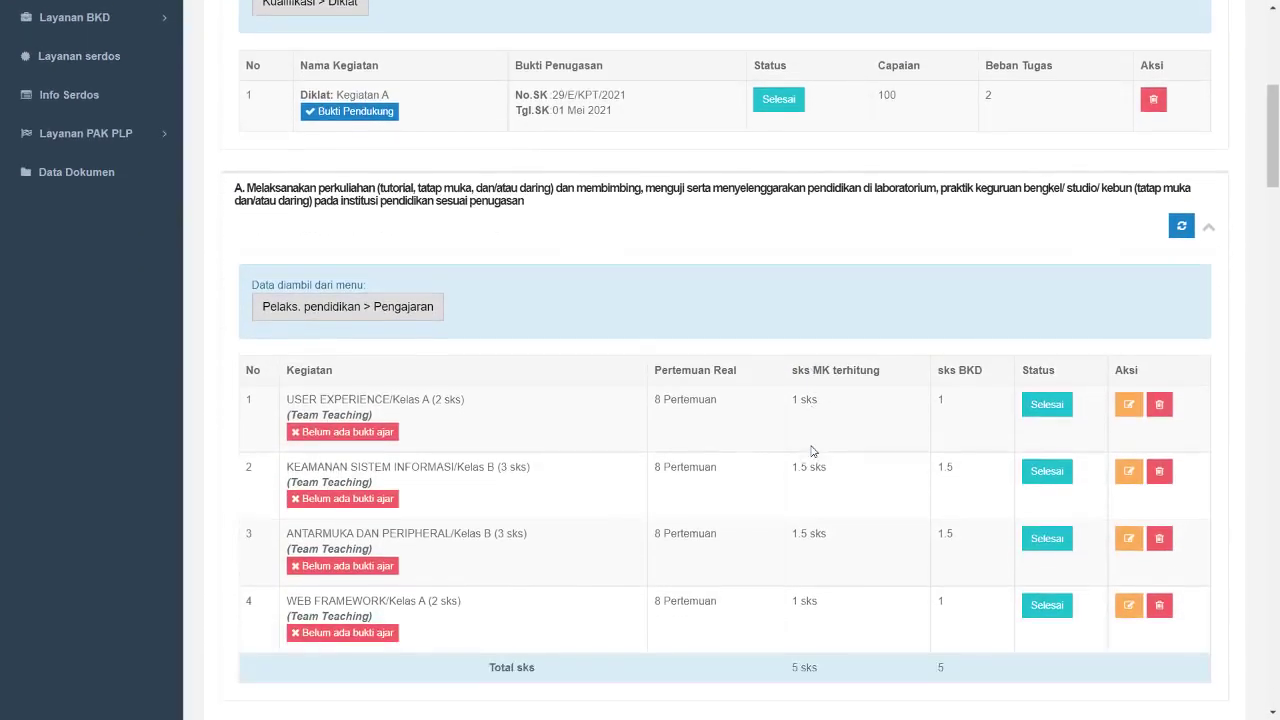
scroll(810, 445, down, 1)
scroll(812, 446, up, 4)
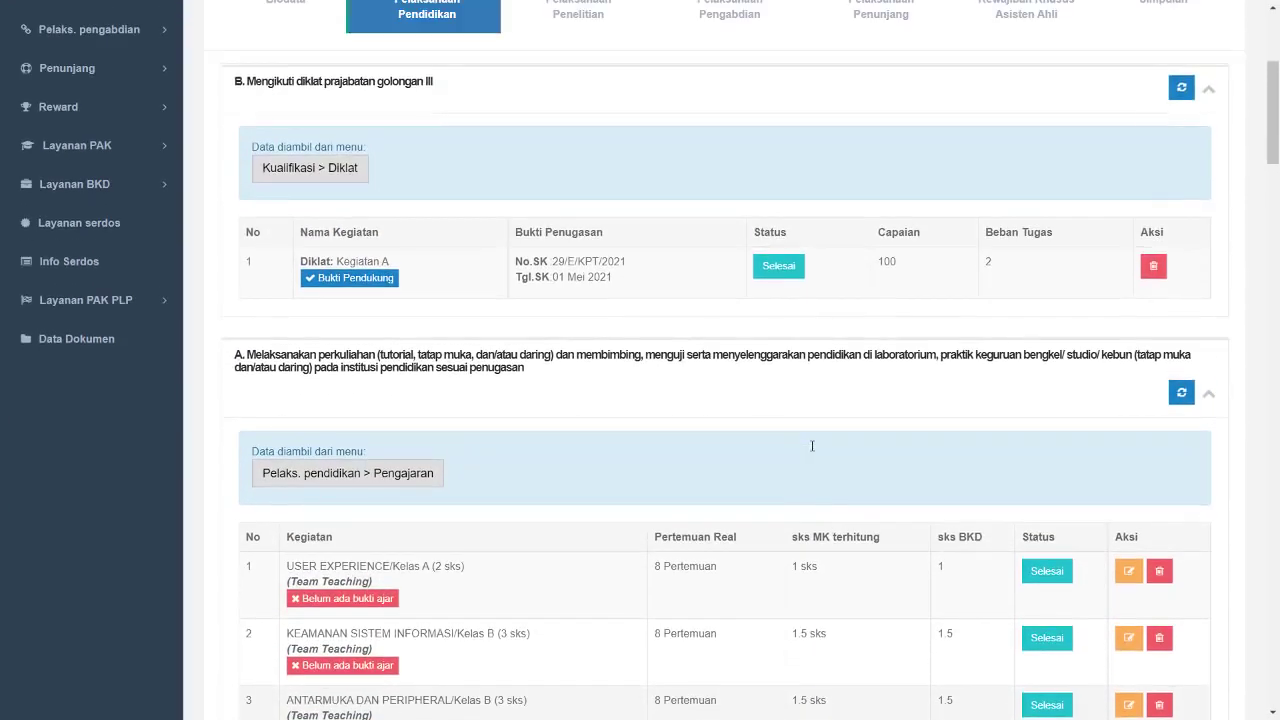
scroll(813, 450, up, 3)
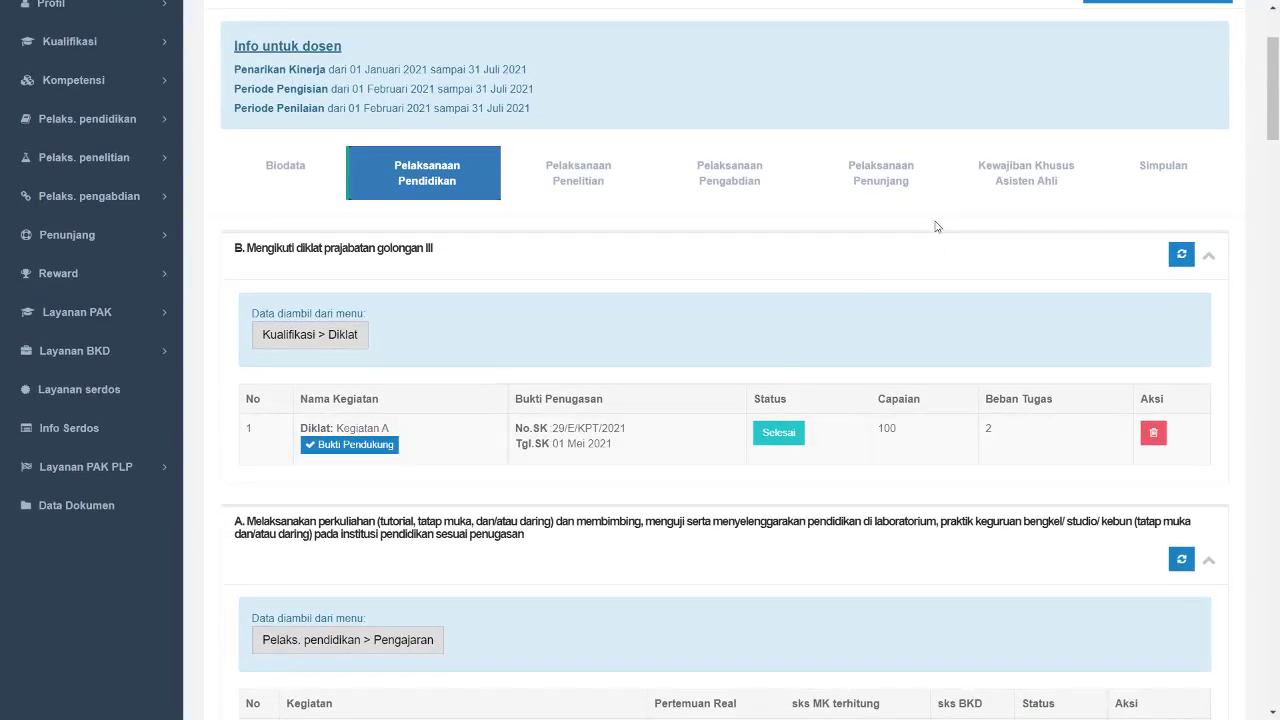
scroll(936, 226, up, 3)
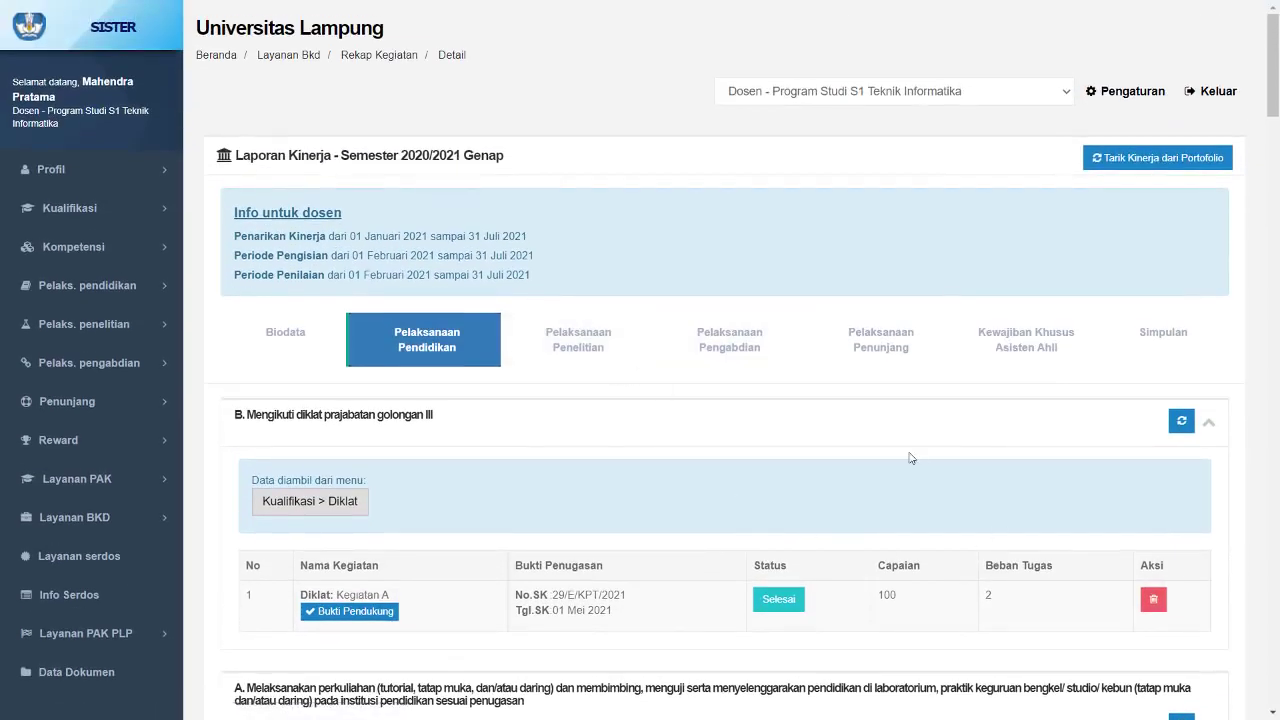
scroll(911, 458, down, 10)
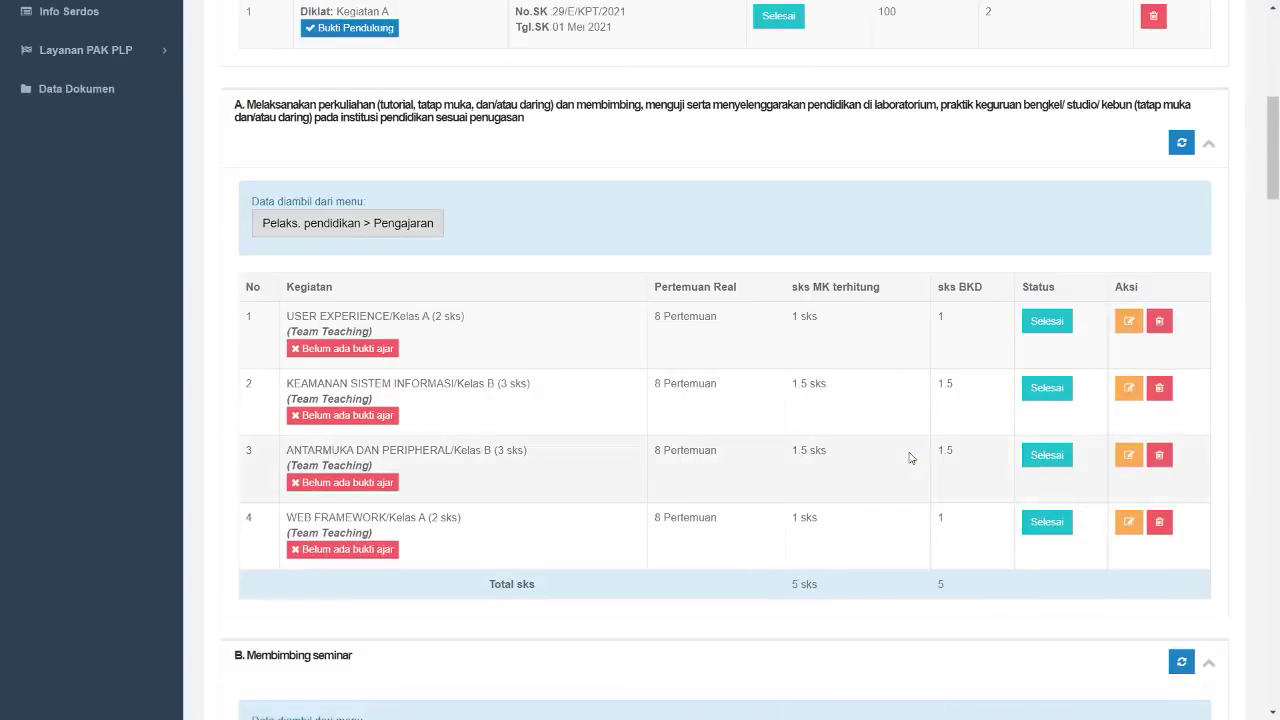
scroll(911, 458, down, 10)
scroll(911, 458, up, 20)
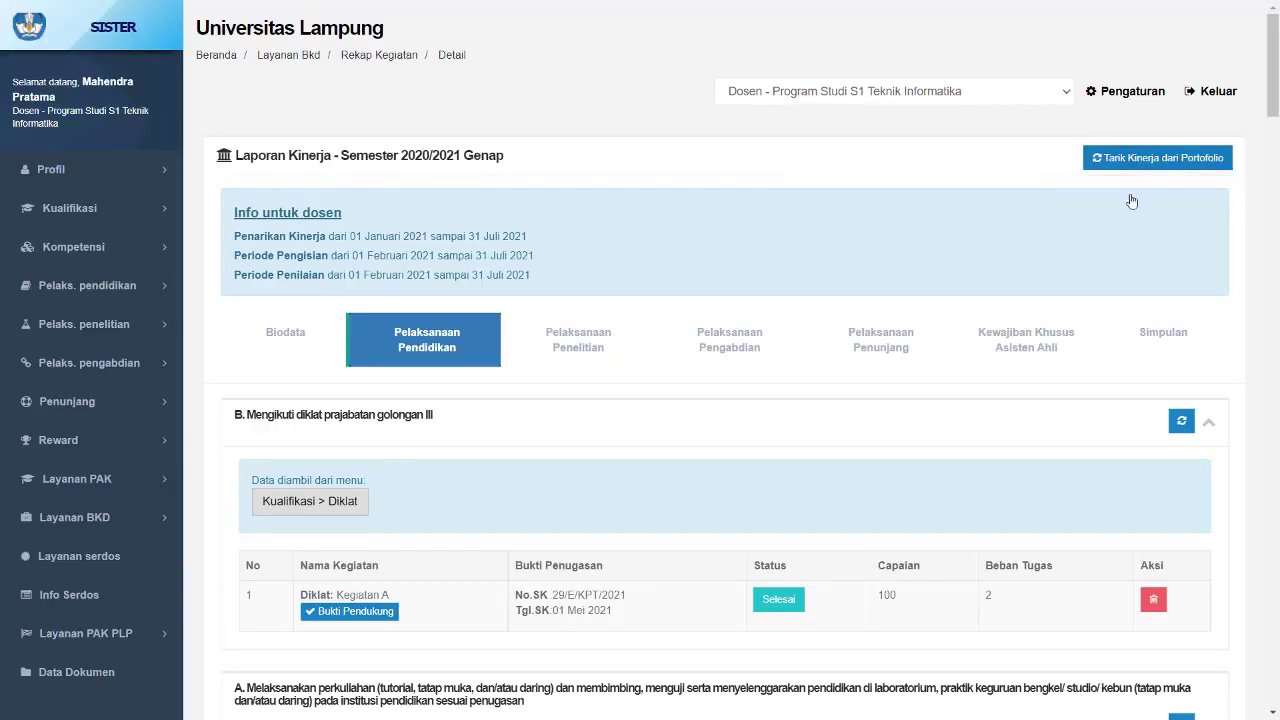
Open the USER EXPERIENCE Kelas A record in the teaching category for editing
scroll(727, 316, down, 3)
scroll(727, 316, down, 3)
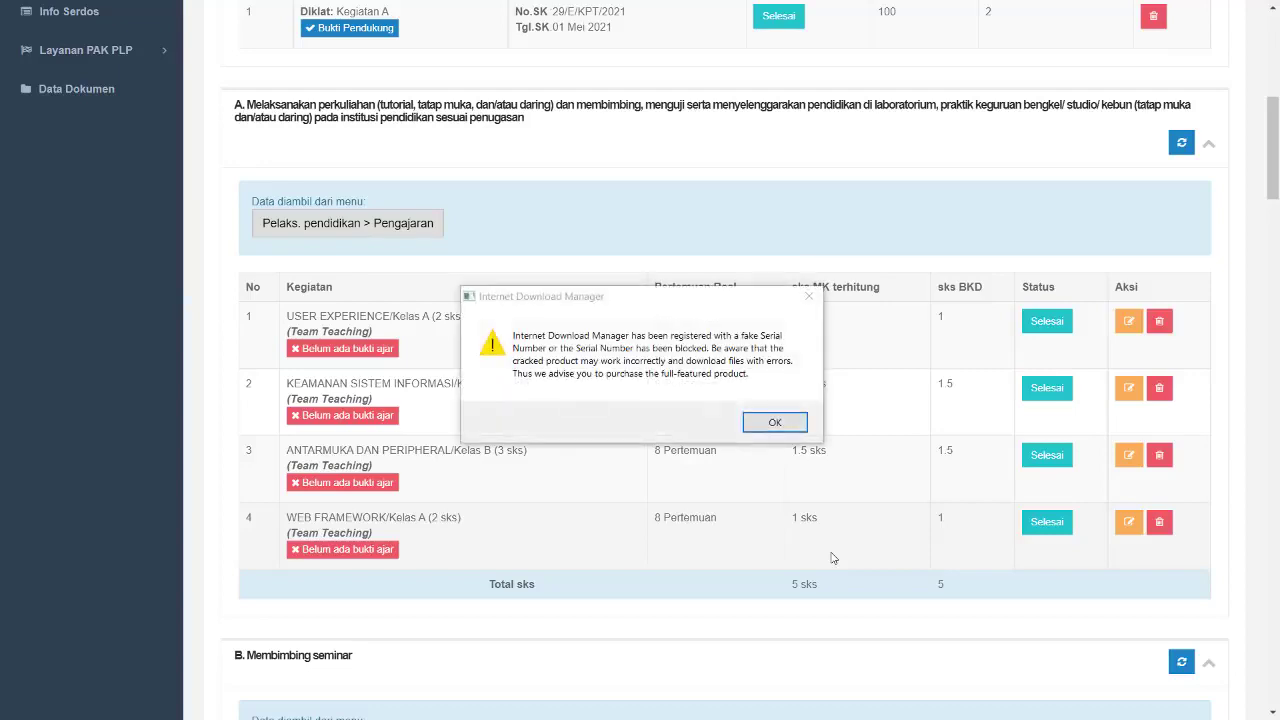
click(809, 296)
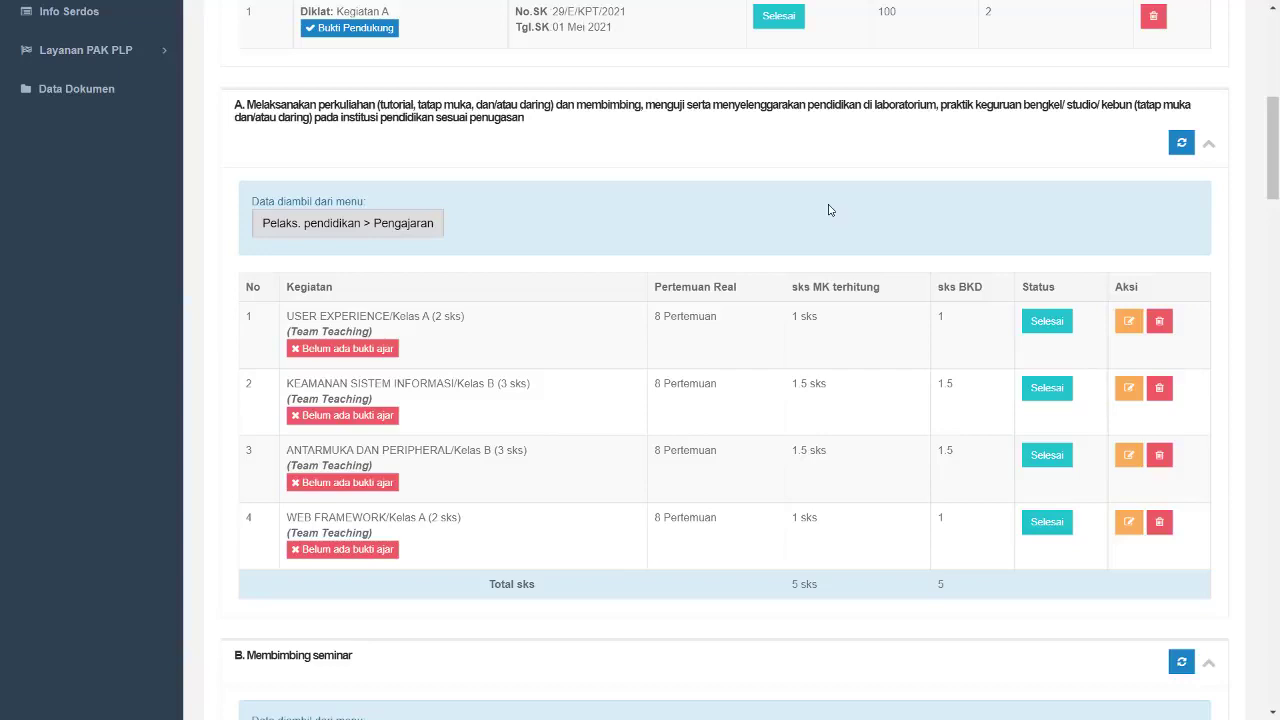
click(1130, 323)
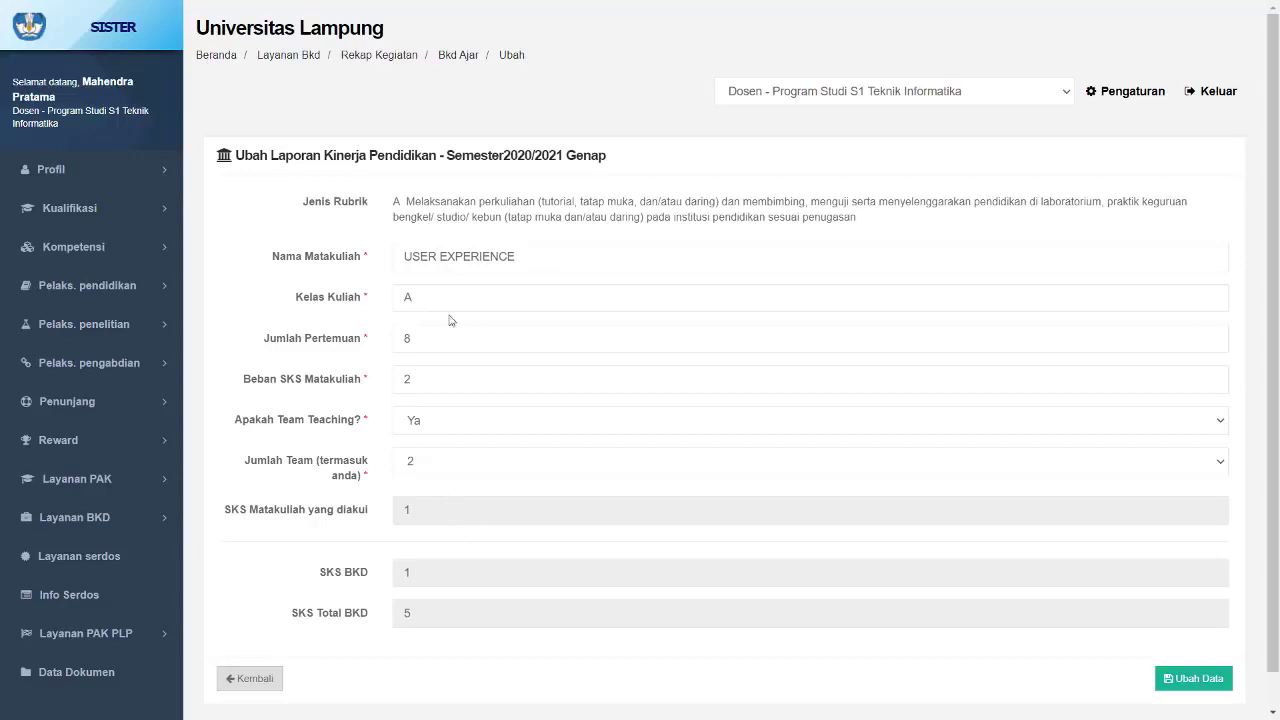
Try raising Jumlah Pertemuan of the USER EXPERIENCE Kelas A record to 12 and beyond, and return to the report without saving
click(904, 340)
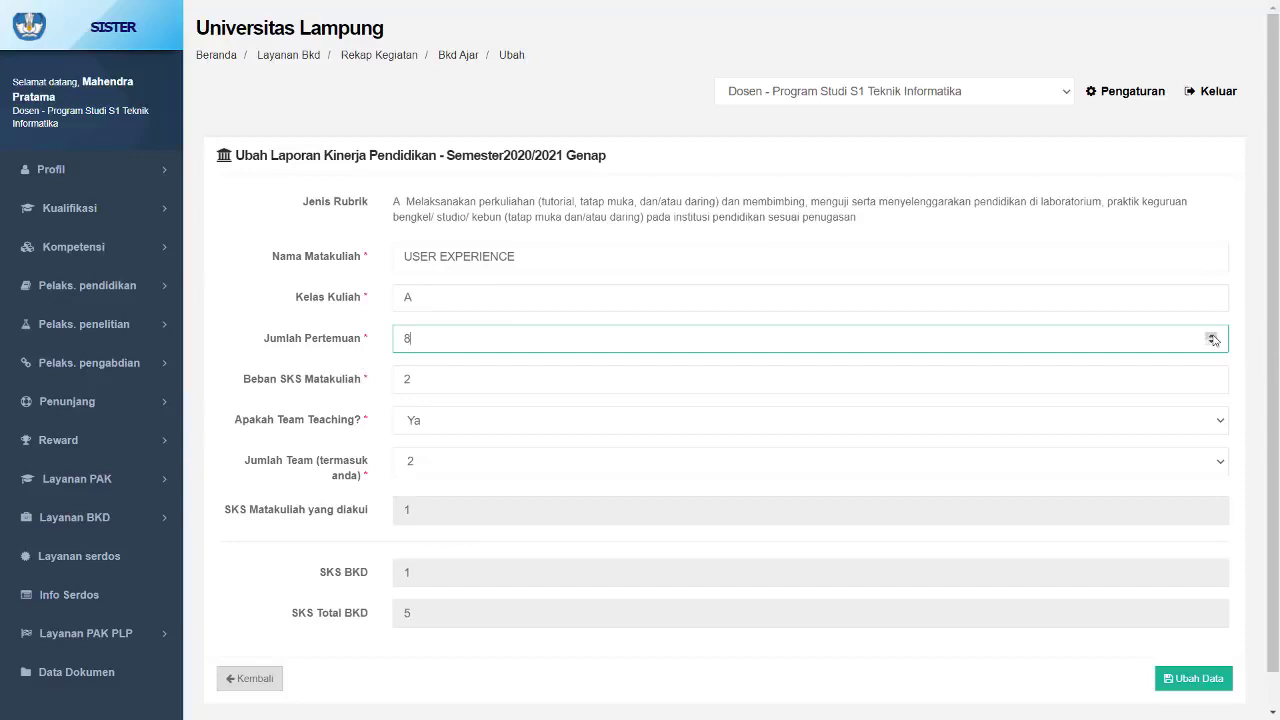
click(1211, 337)
click(1211, 337)
click(1211, 337)
click(1211, 337)
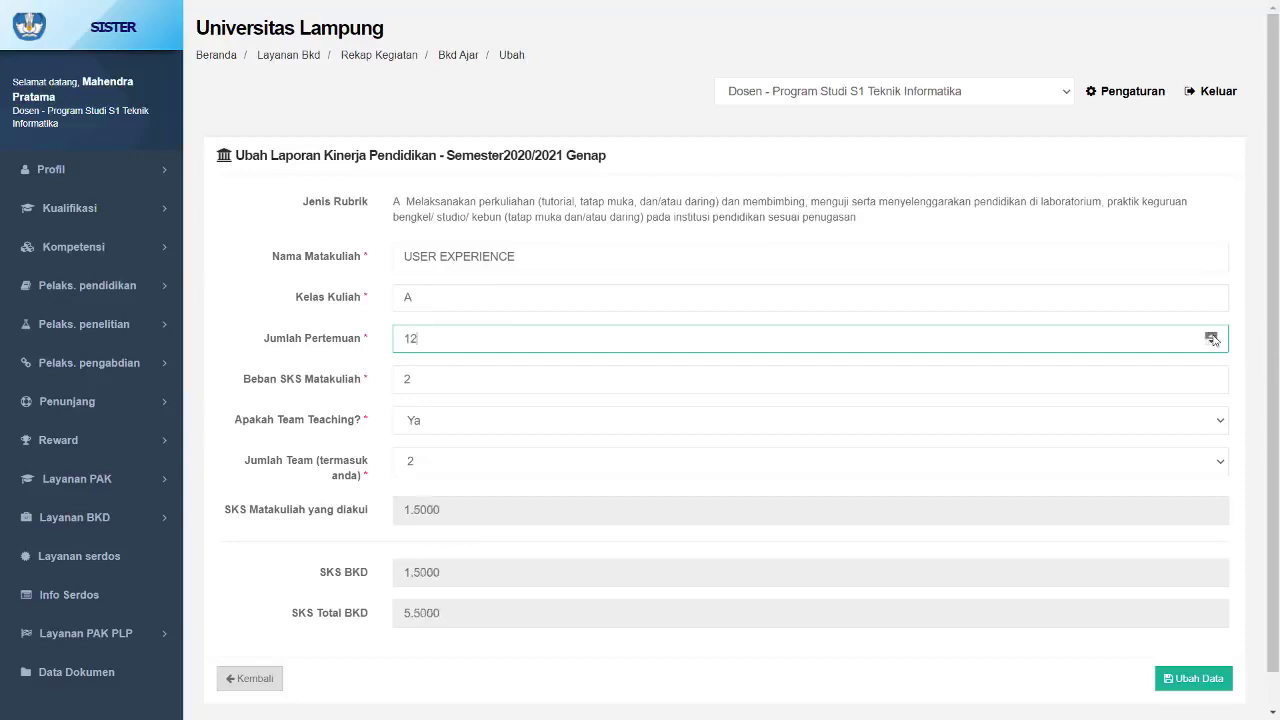
click(1211, 337)
click(1211, 337)
click(1211, 337)
click(1211, 337)
click(250, 678)
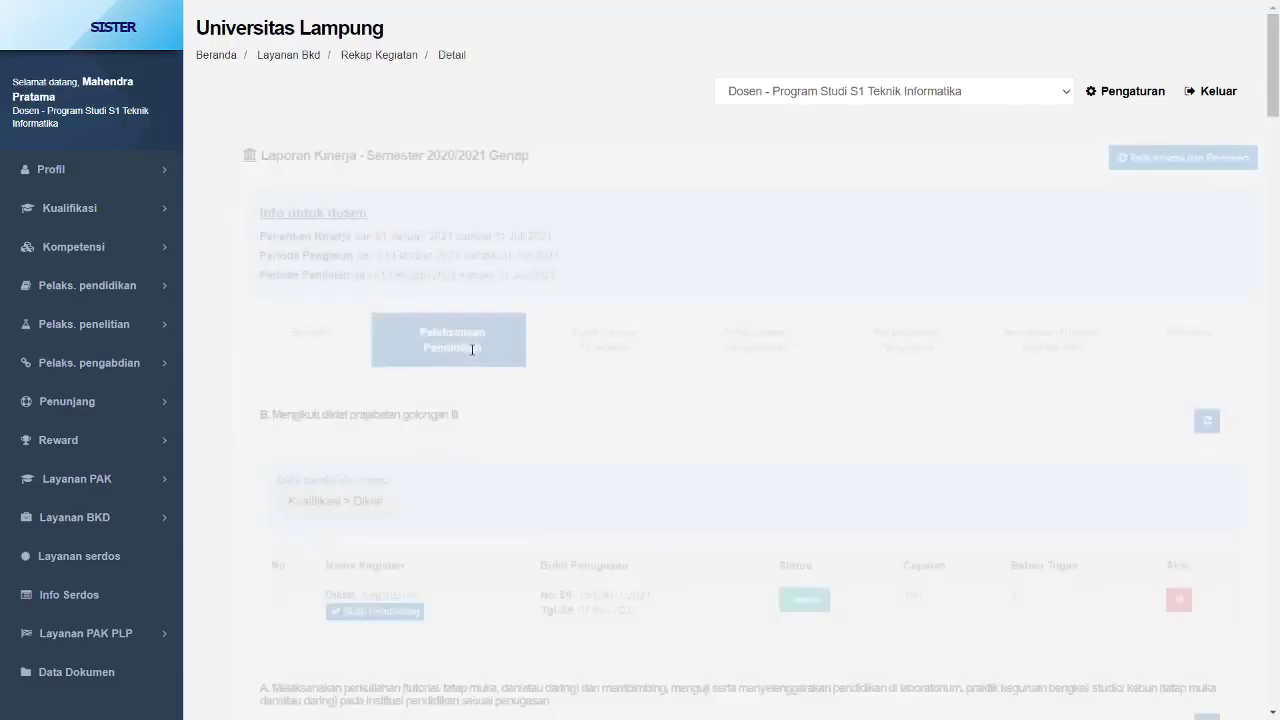
Examine the status options offered for the USER EXPERIENCE Kelas A activity and cancel without changing the status
scroll(900, 560, down, 4)
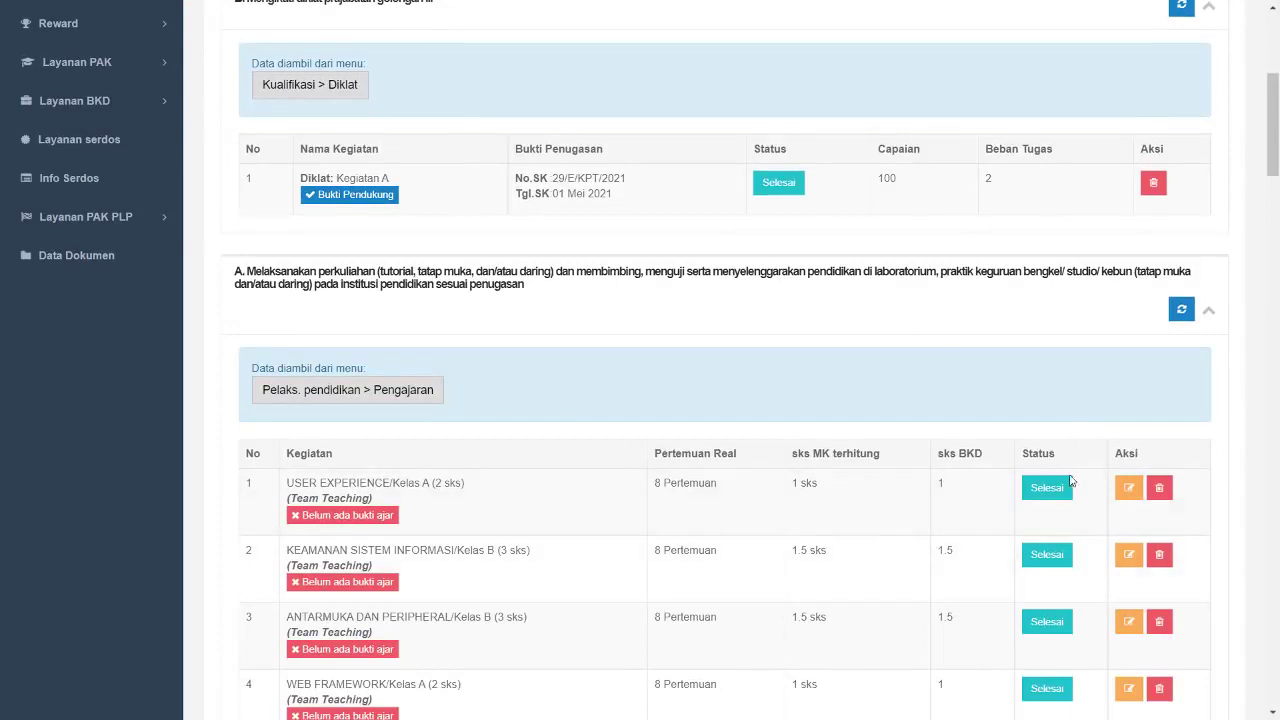
scroll(1070, 485, down, 2)
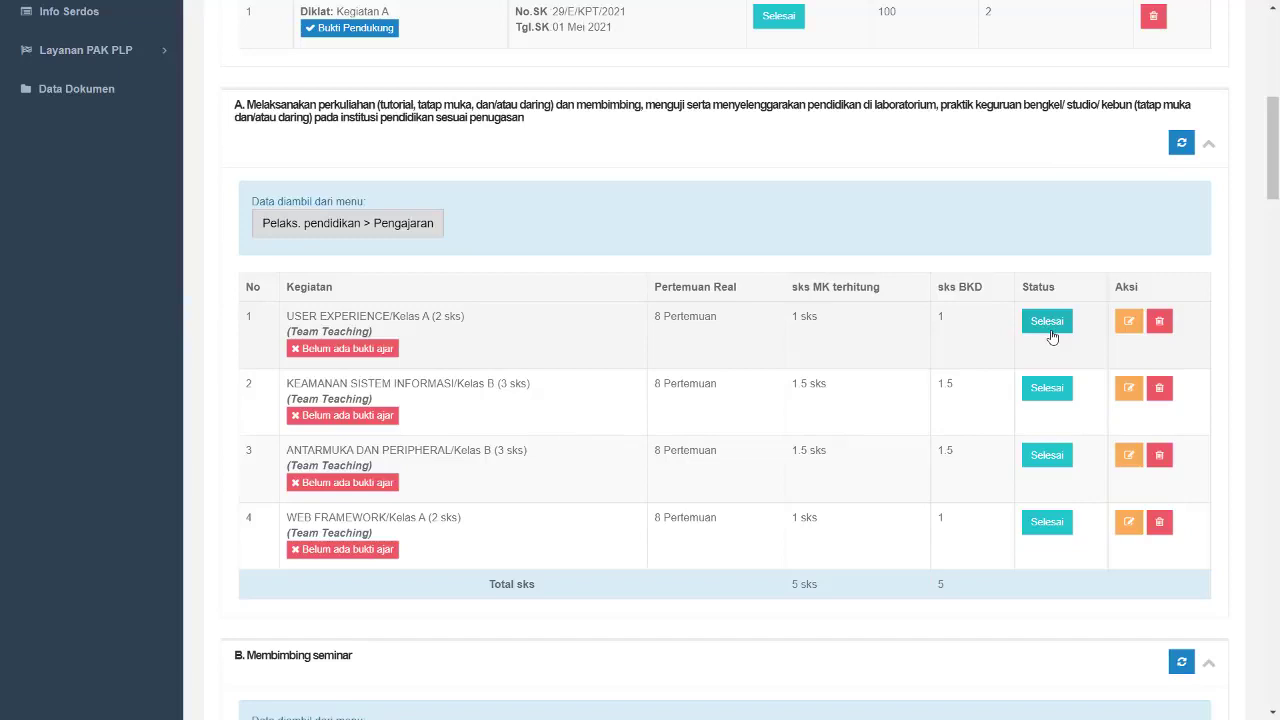
click(1052, 337)
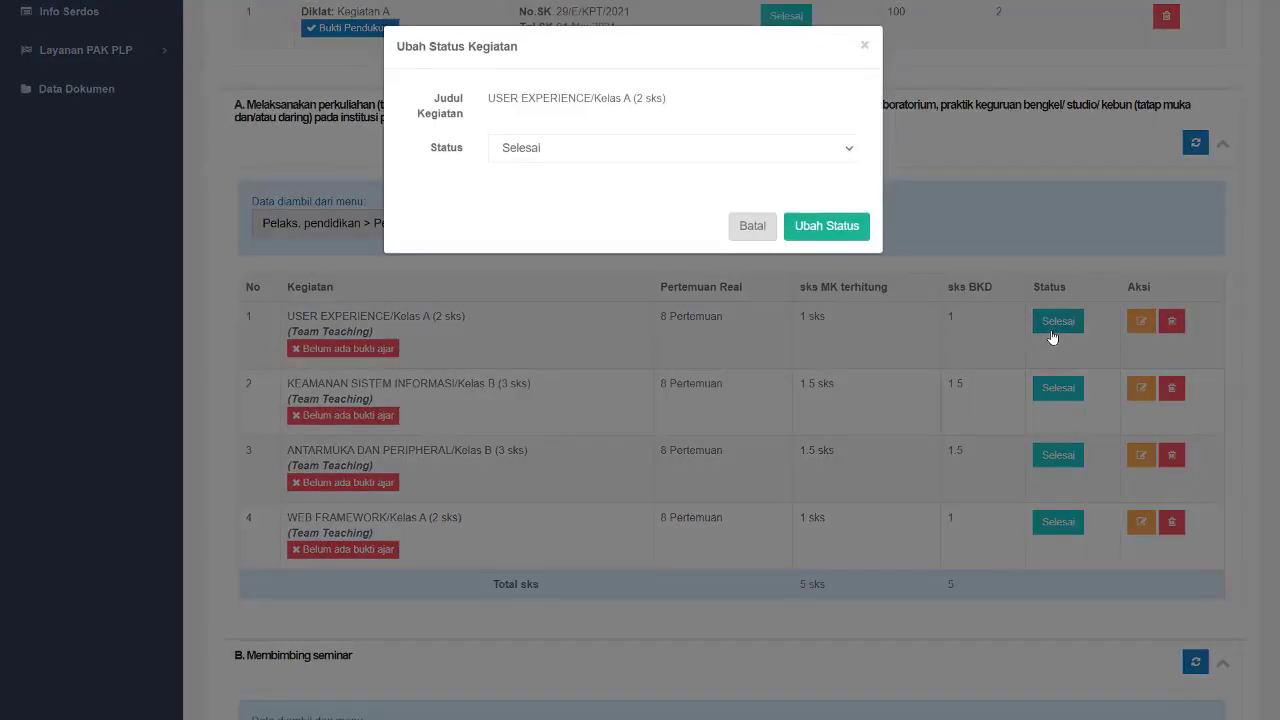
click(603, 159)
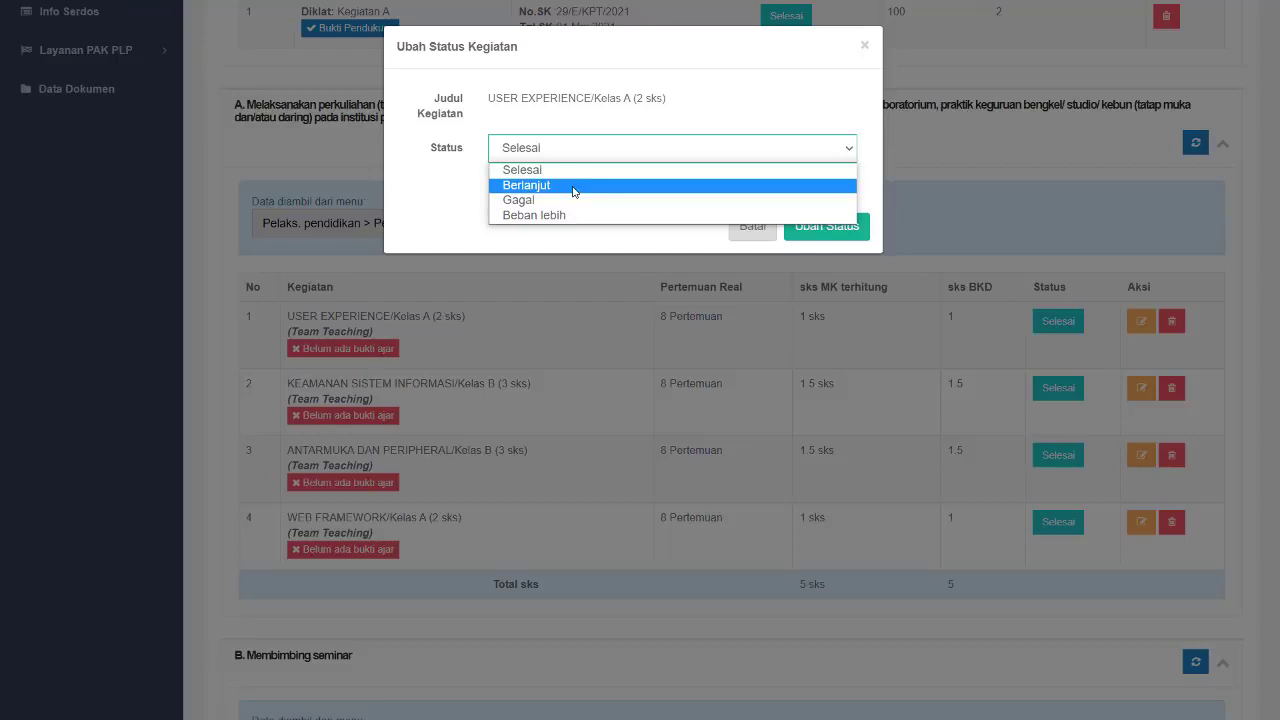
click(577, 238)
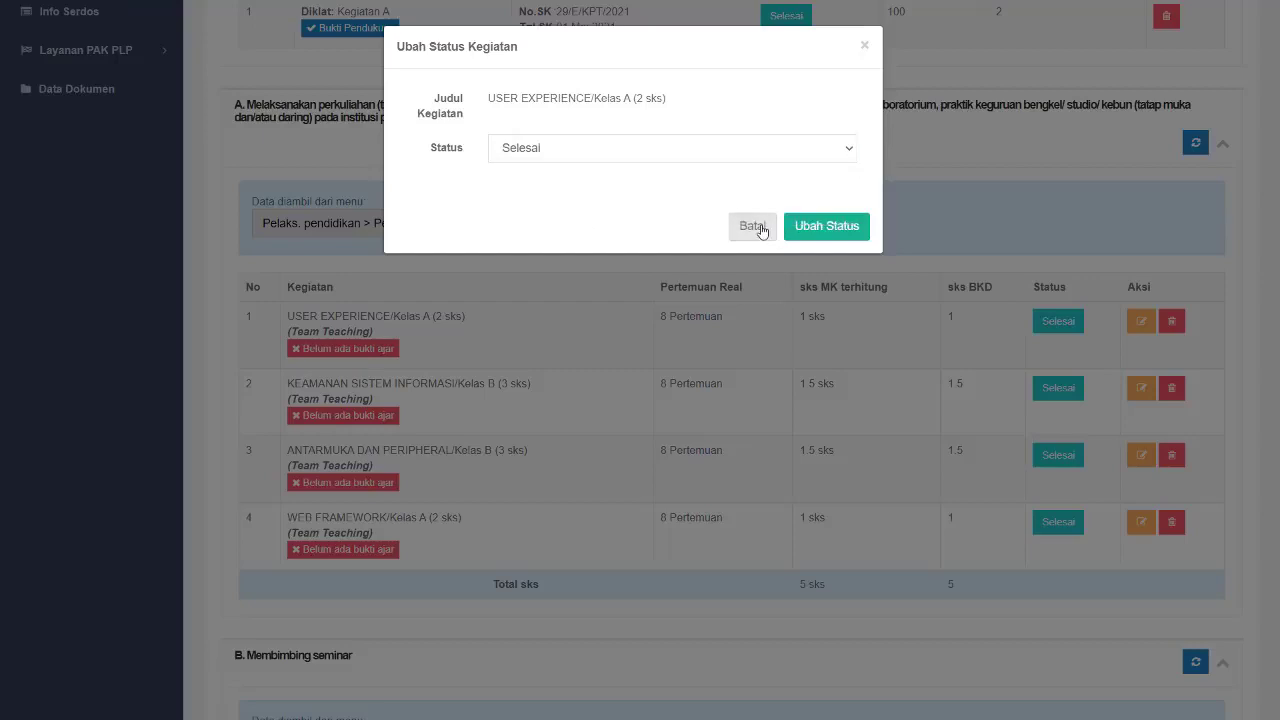
click(717, 146)
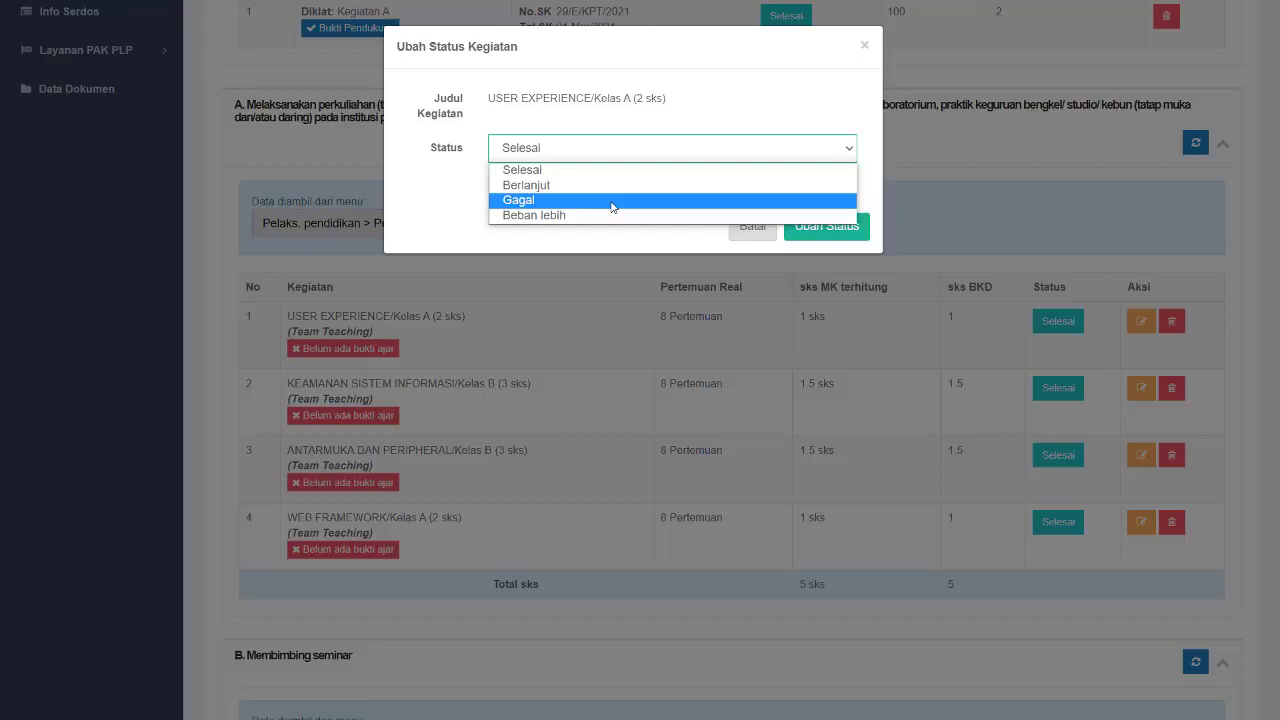
click(692, 250)
click(749, 235)
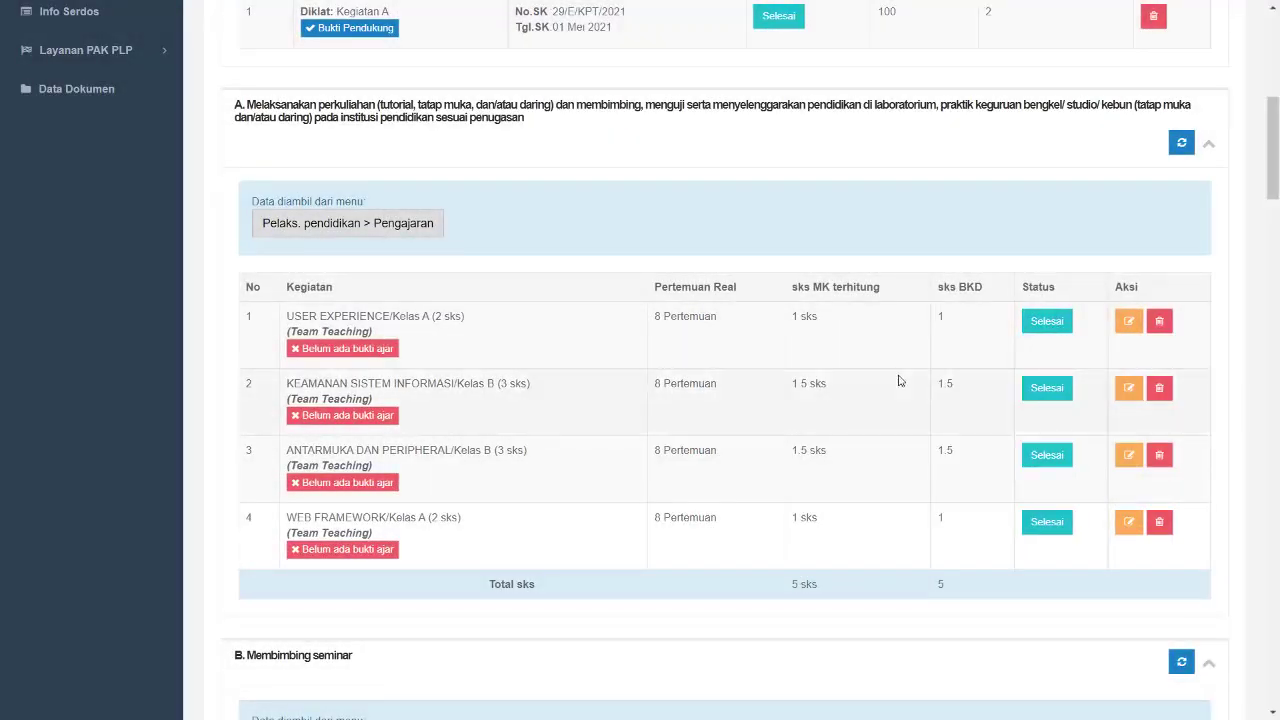
Open the teaching evidence upload form for USER EXPERIENCE Kelas A in the teaching category
scroll(898, 381, down, 5)
scroll(923, 406, up, 3)
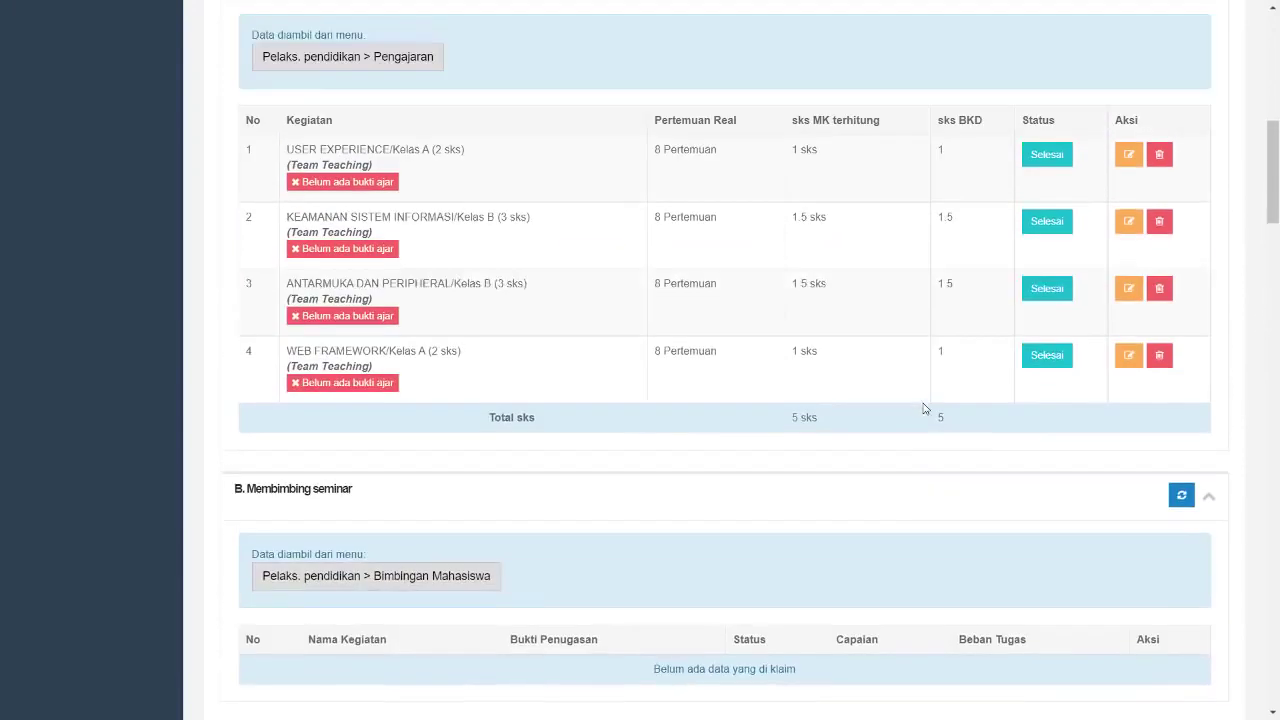
scroll(418, 278, up, 2)
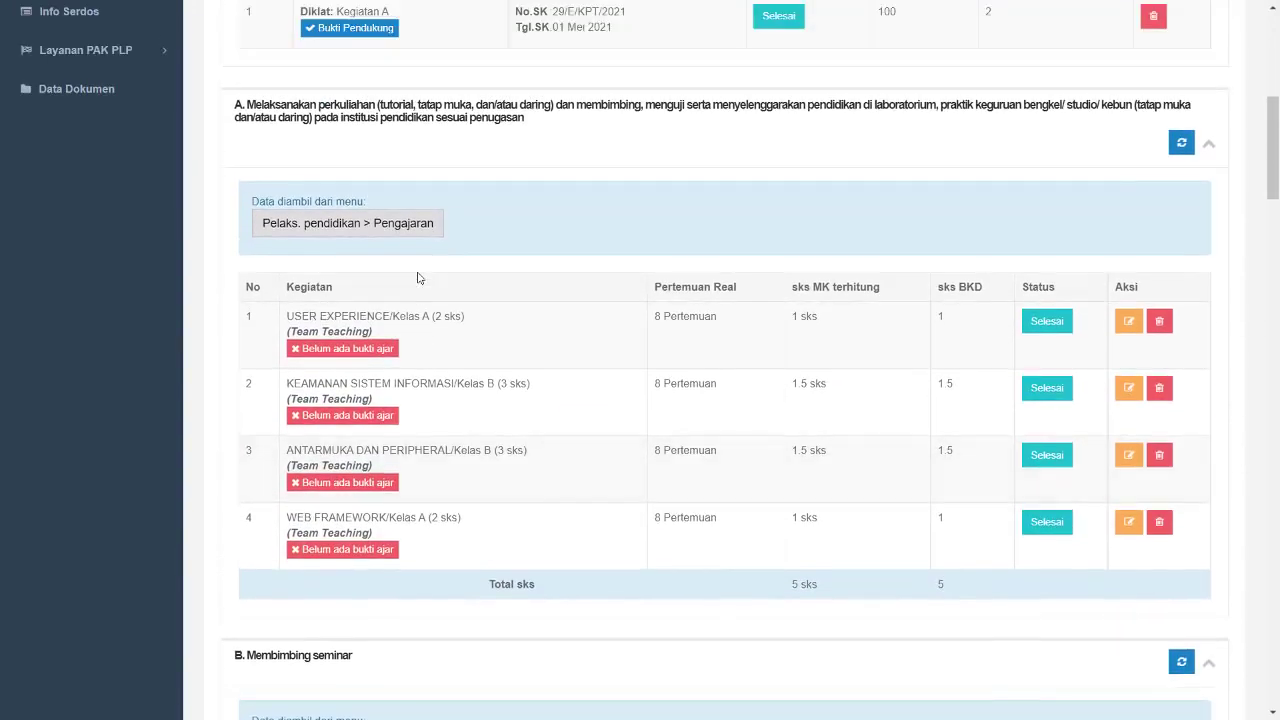
scroll(418, 278, up, 1)
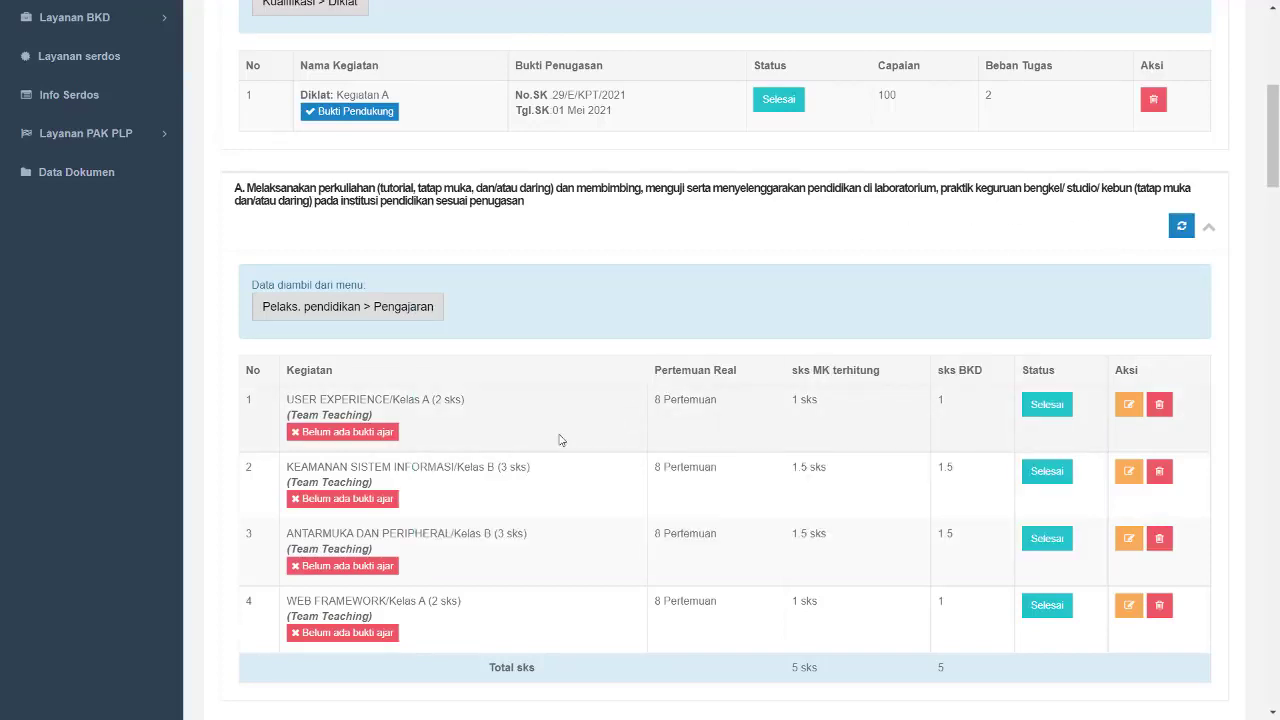
scroll(560, 440, down, 3)
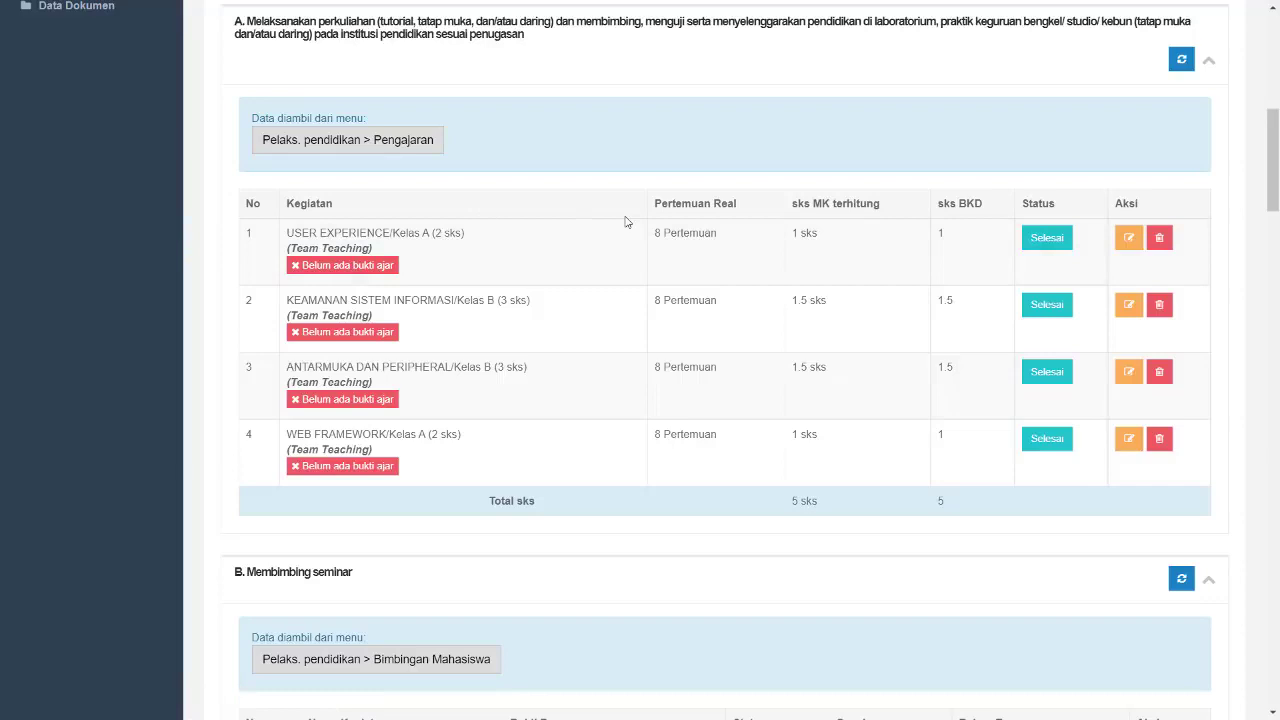
click(353, 266)
scroll(371, 331, down, 2)
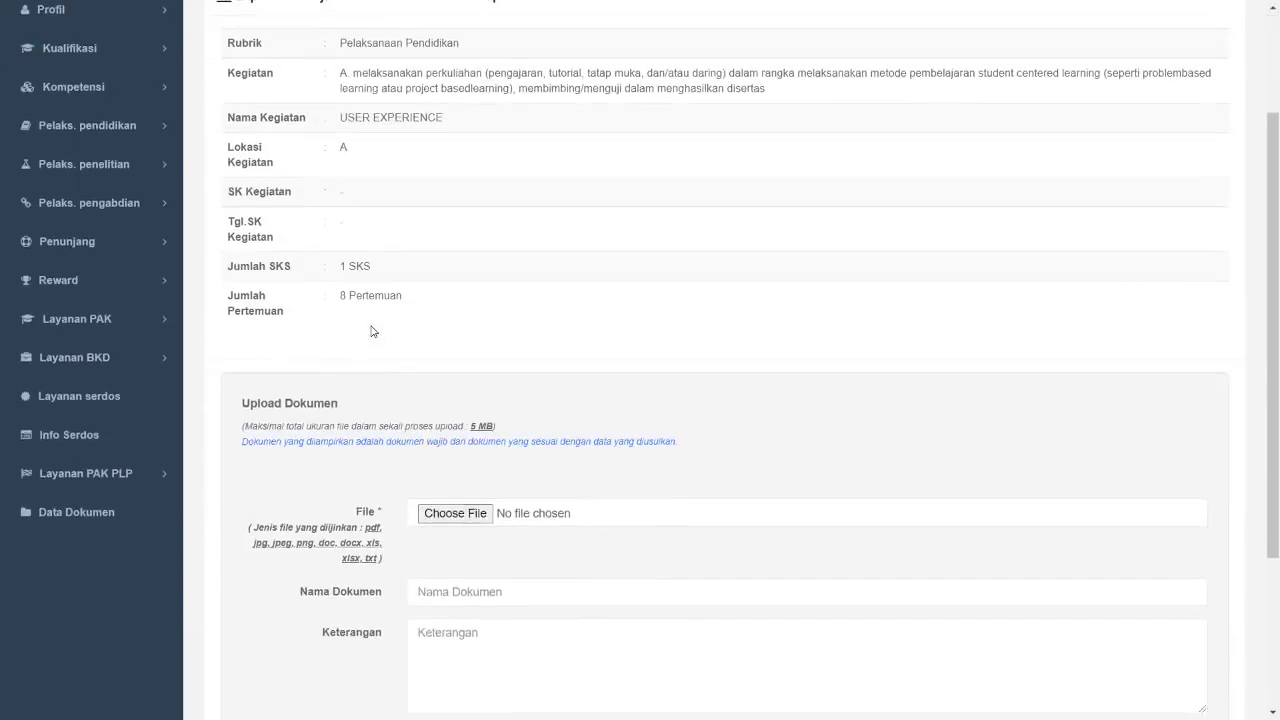
scroll(371, 331, down, 3)
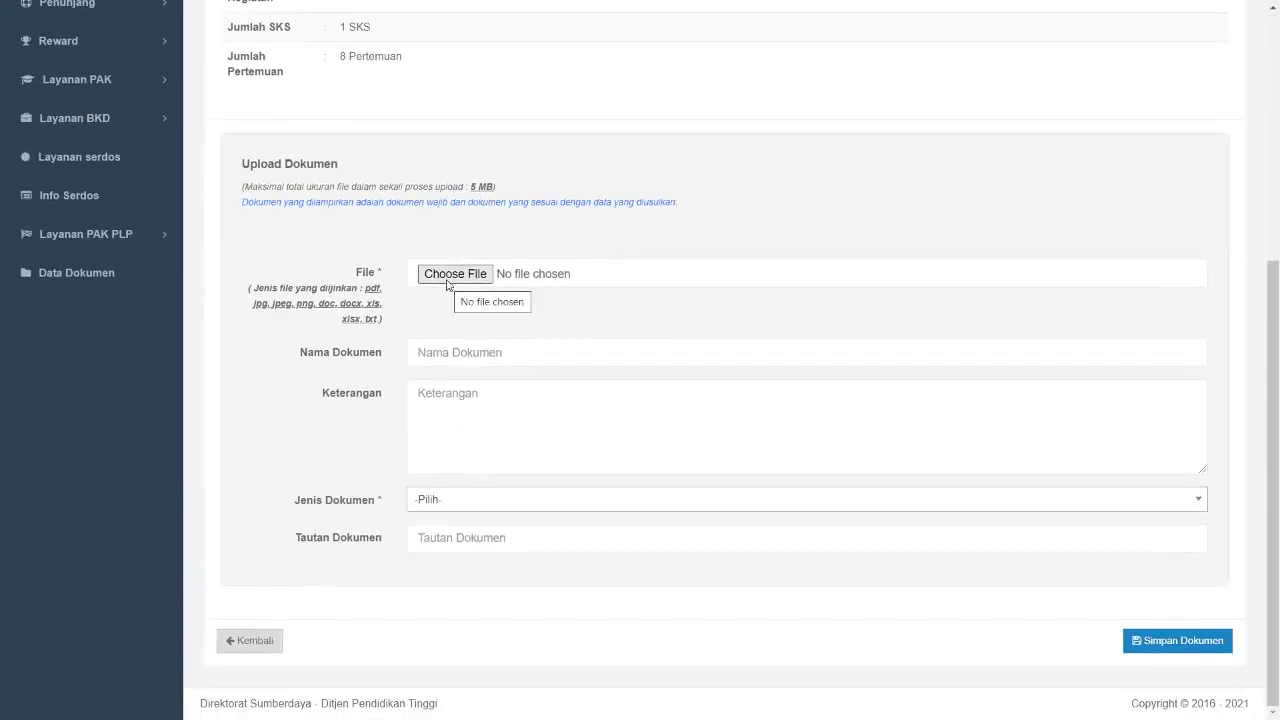
Attach the file 15-kompetensi-model-spencer-4-728.jpg as evidence and name the document Jurnal Perkuliahan
click(448, 274)
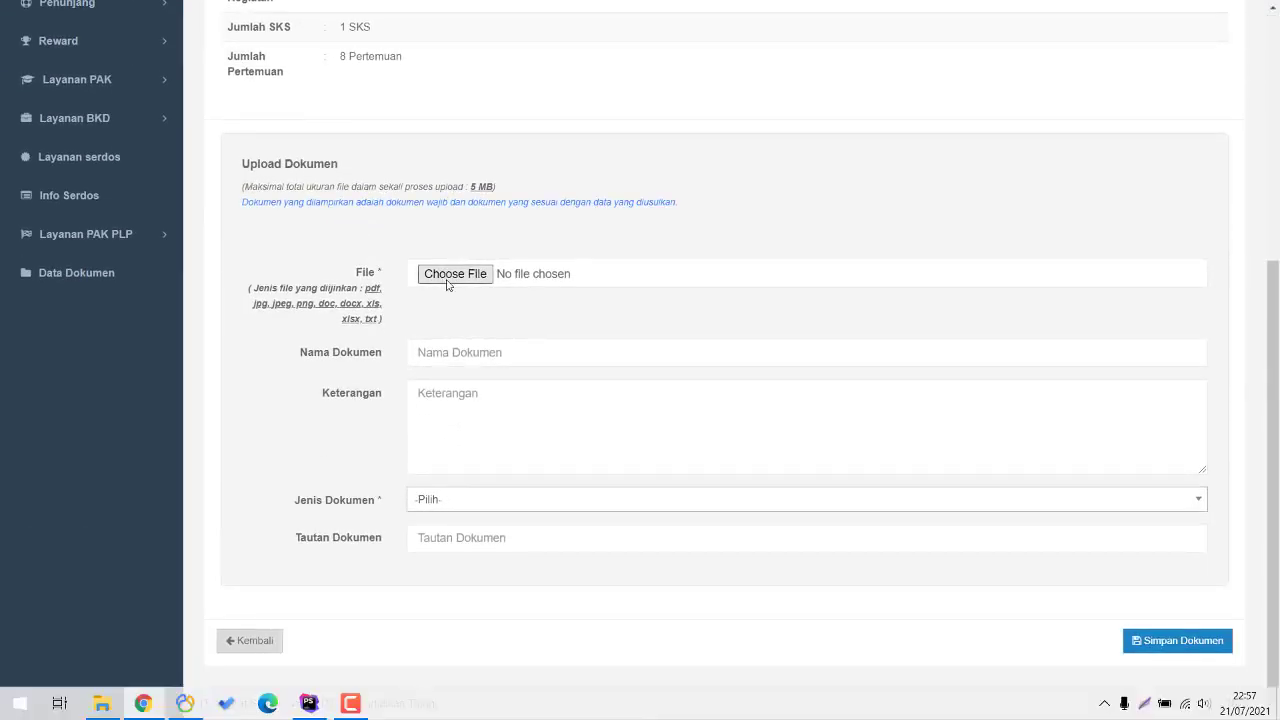
click(767, 195)
double_click(767, 205)
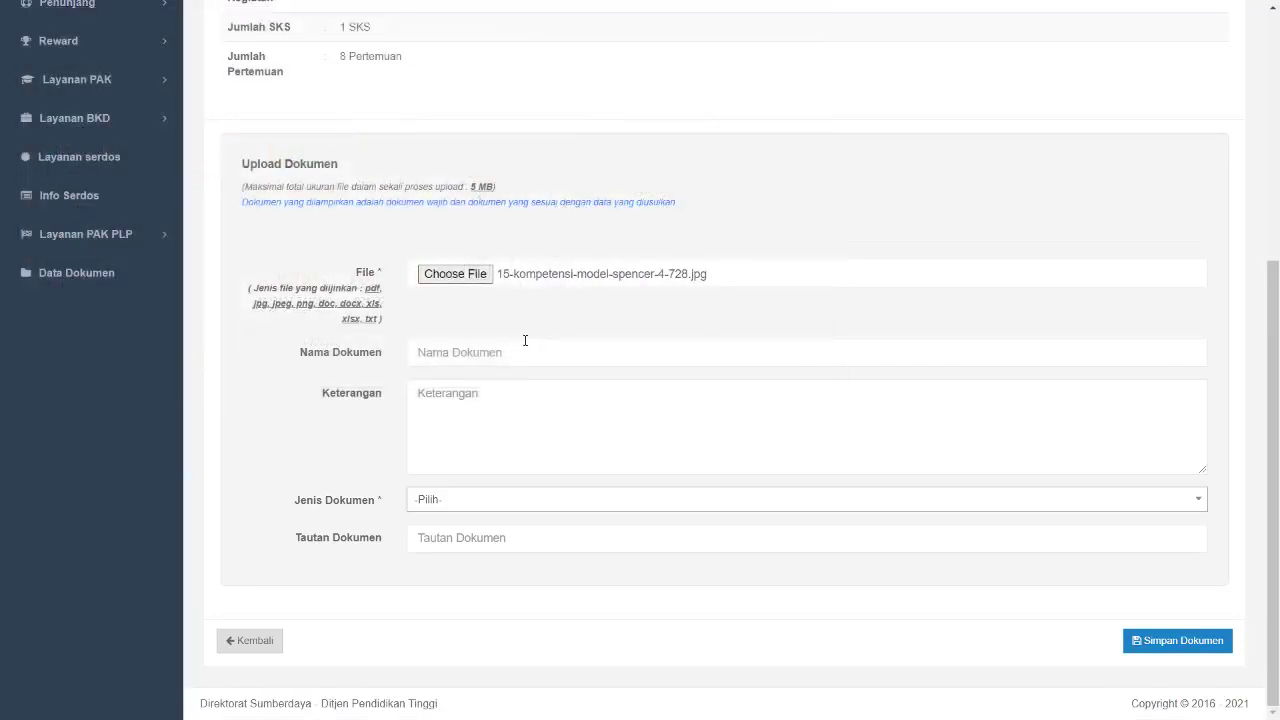
click(525, 340)
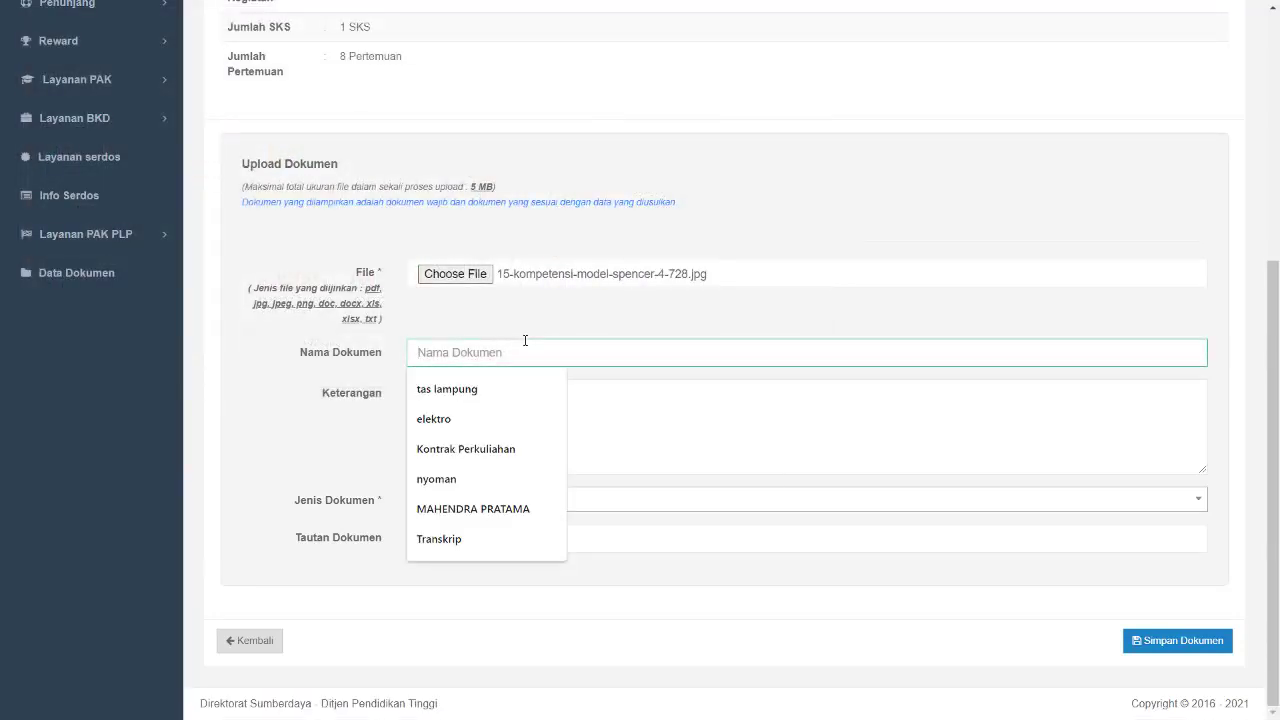
text(Ju)
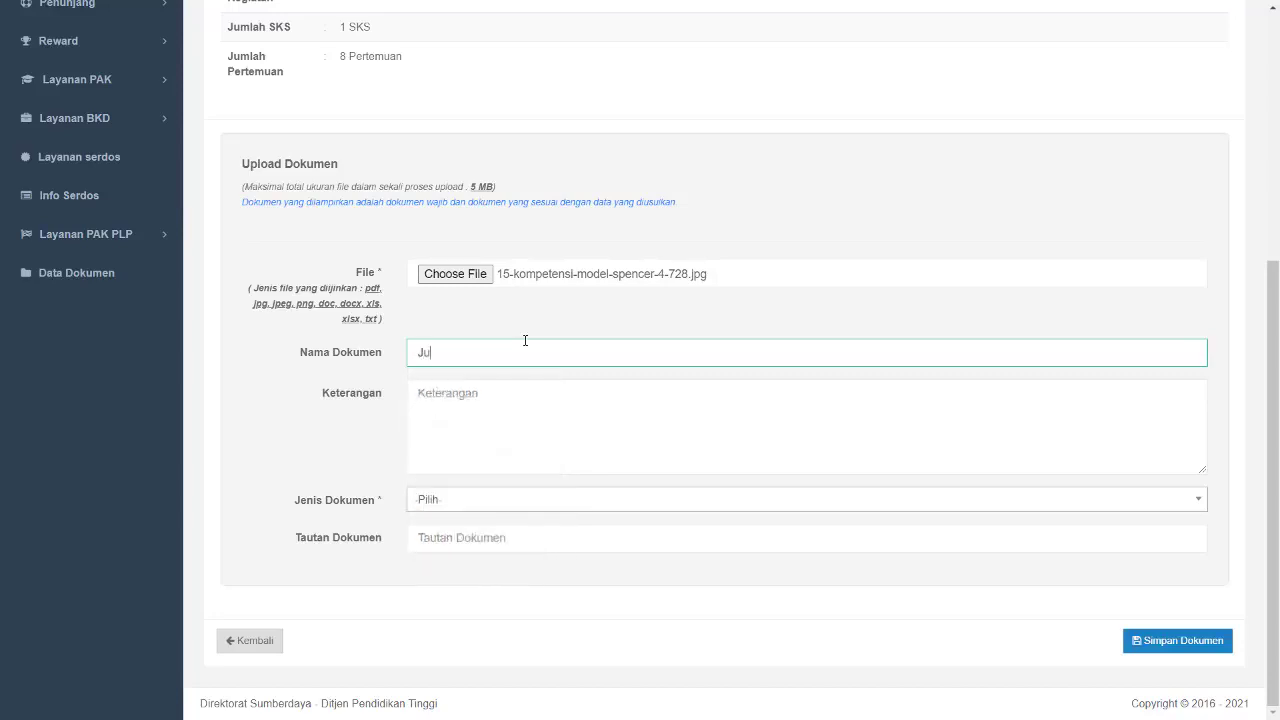
text(rnal Perkuliahan)
Set the Jurnal Perkuliahan document's type to Lainnya and save the document
click(520, 499)
scroll(517, 622, down, 5)
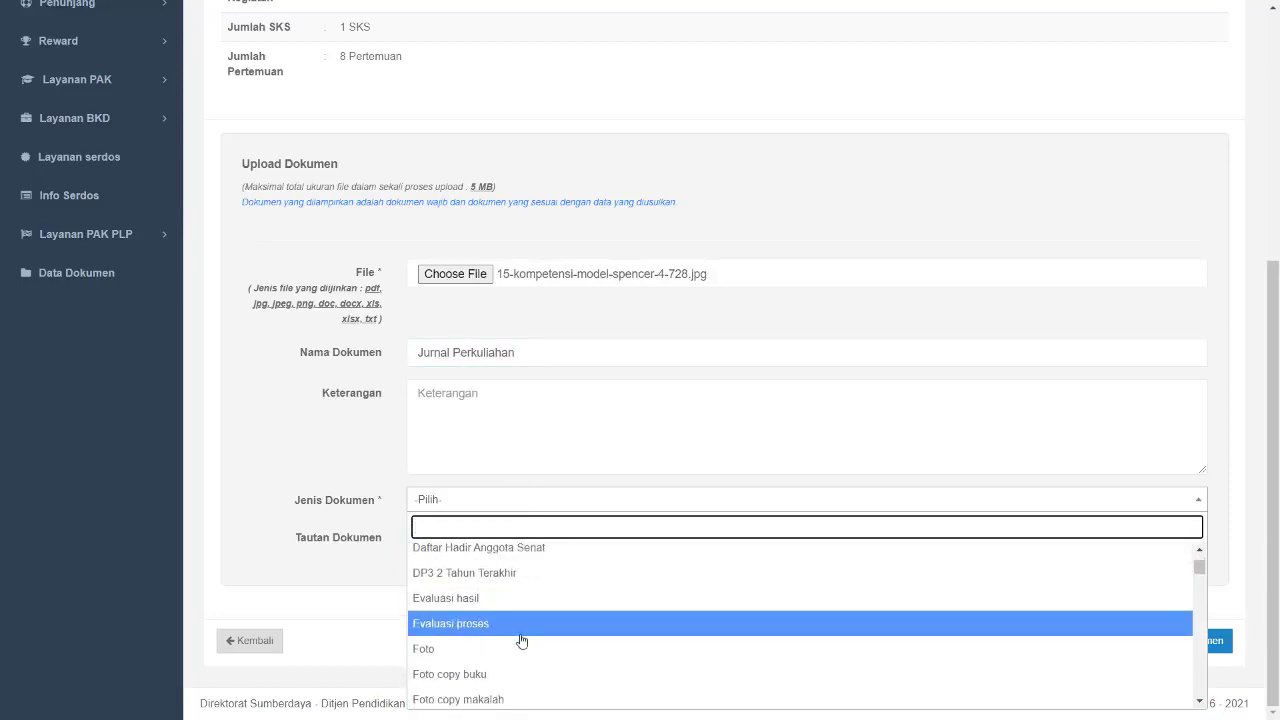
scroll(528, 670, down, 5)
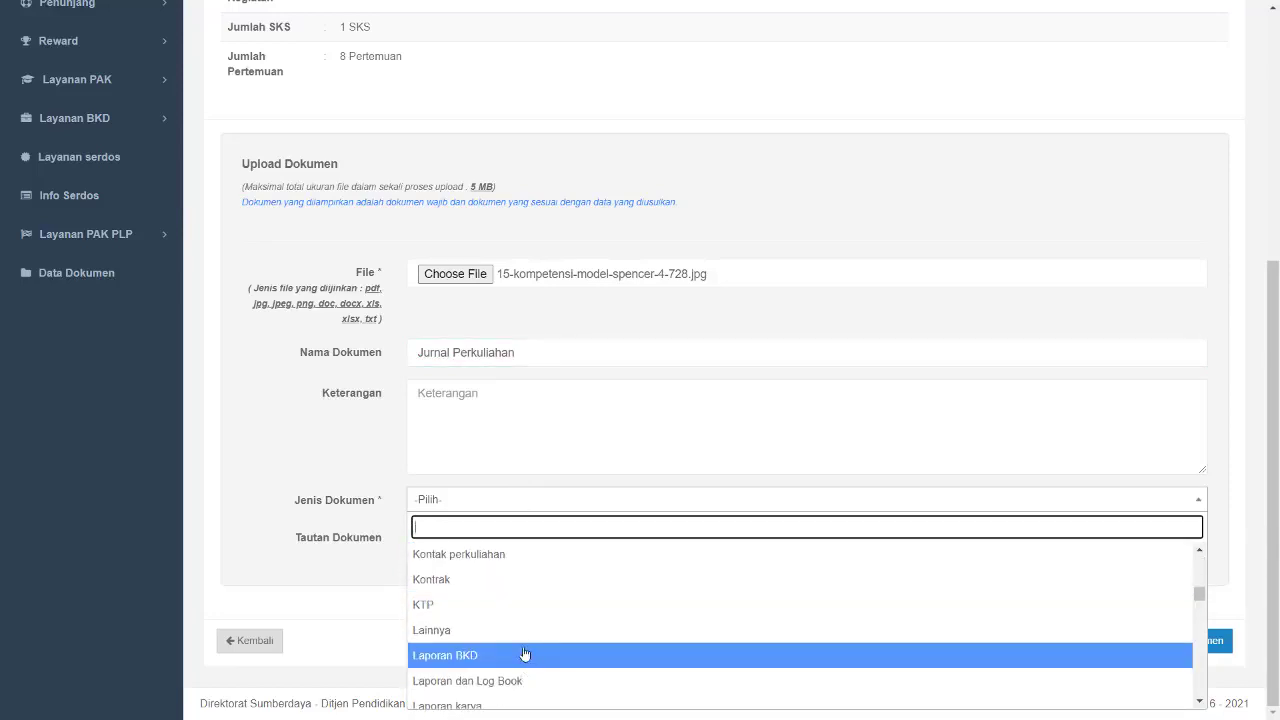
click(522, 630)
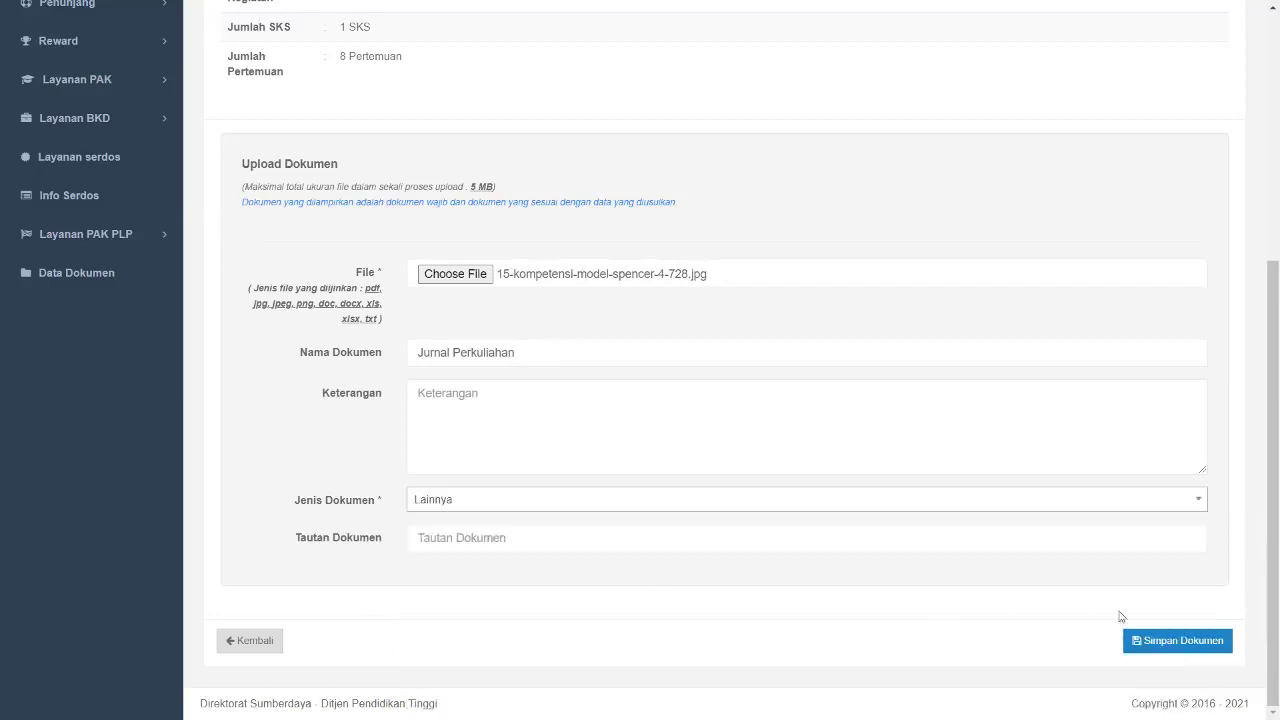
click(1178, 641)
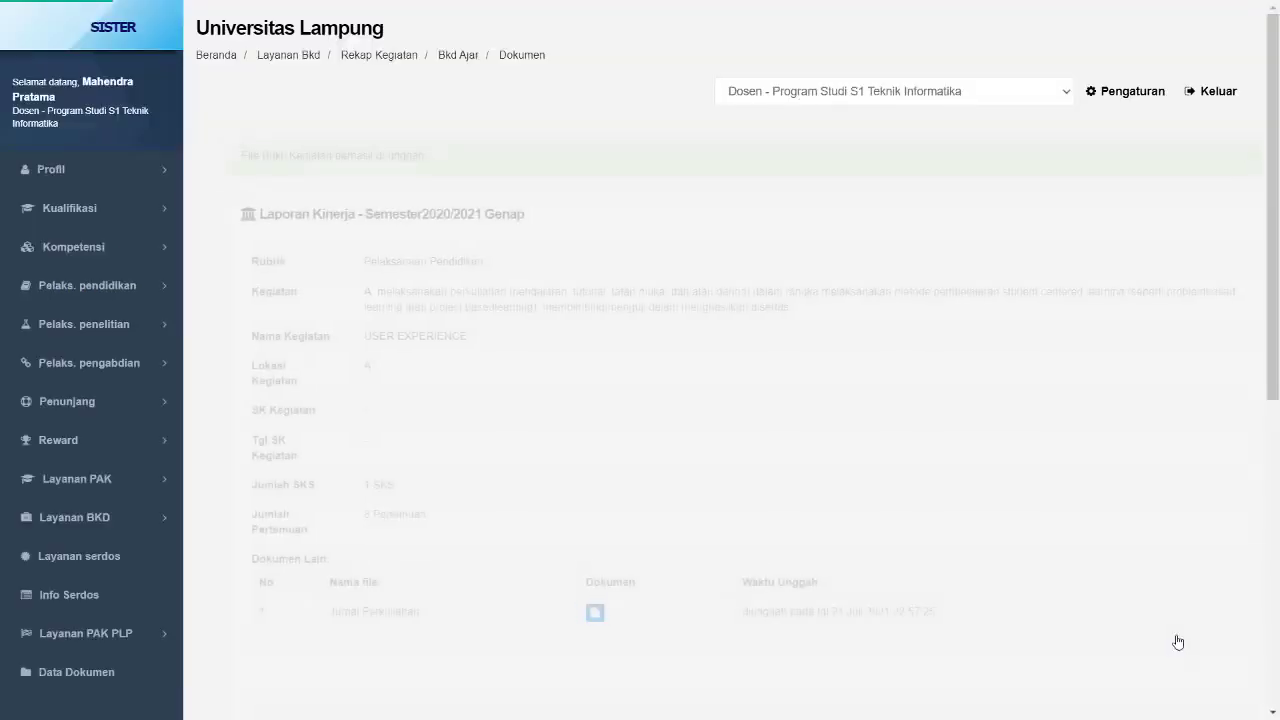
Attach 15-kompetensi-model-spencer-4-728.jpg as a second evidence file for USER EXPERIENCE and name the document Daftar Nilai
scroll(492, 558, down, 2)
scroll(496, 572, down, 2)
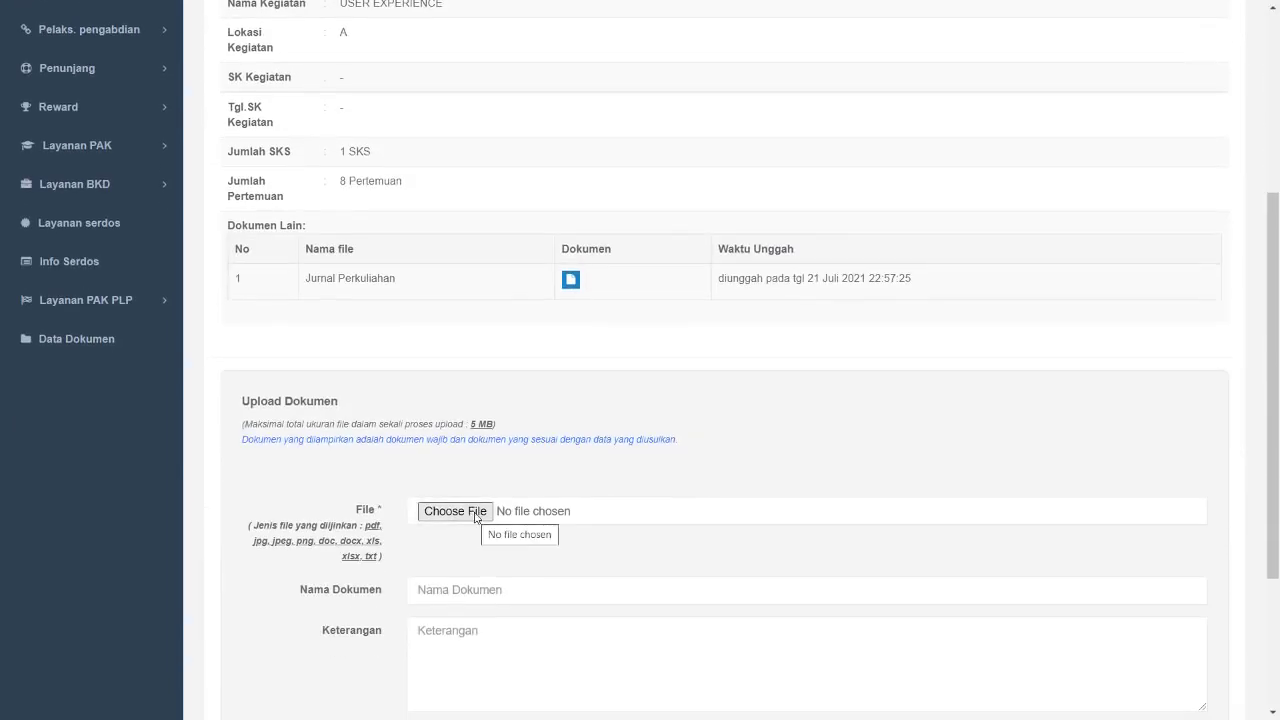
click(476, 516)
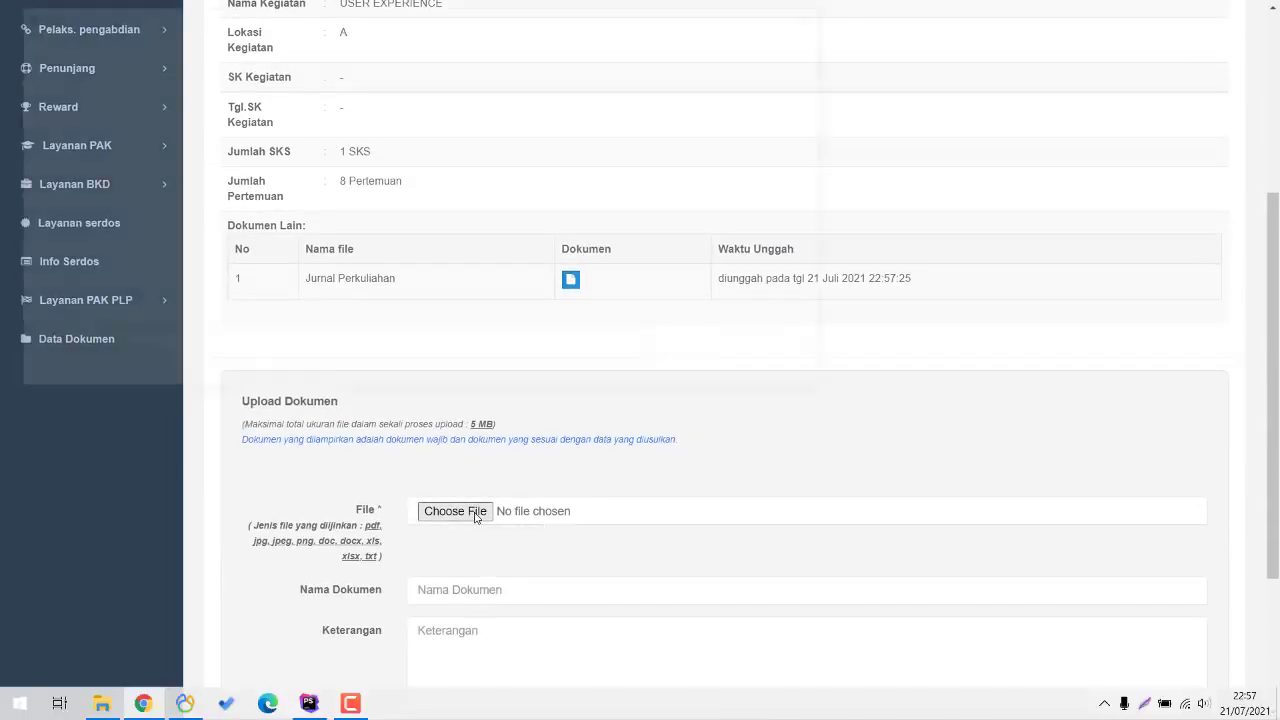
double_click(766, 145)
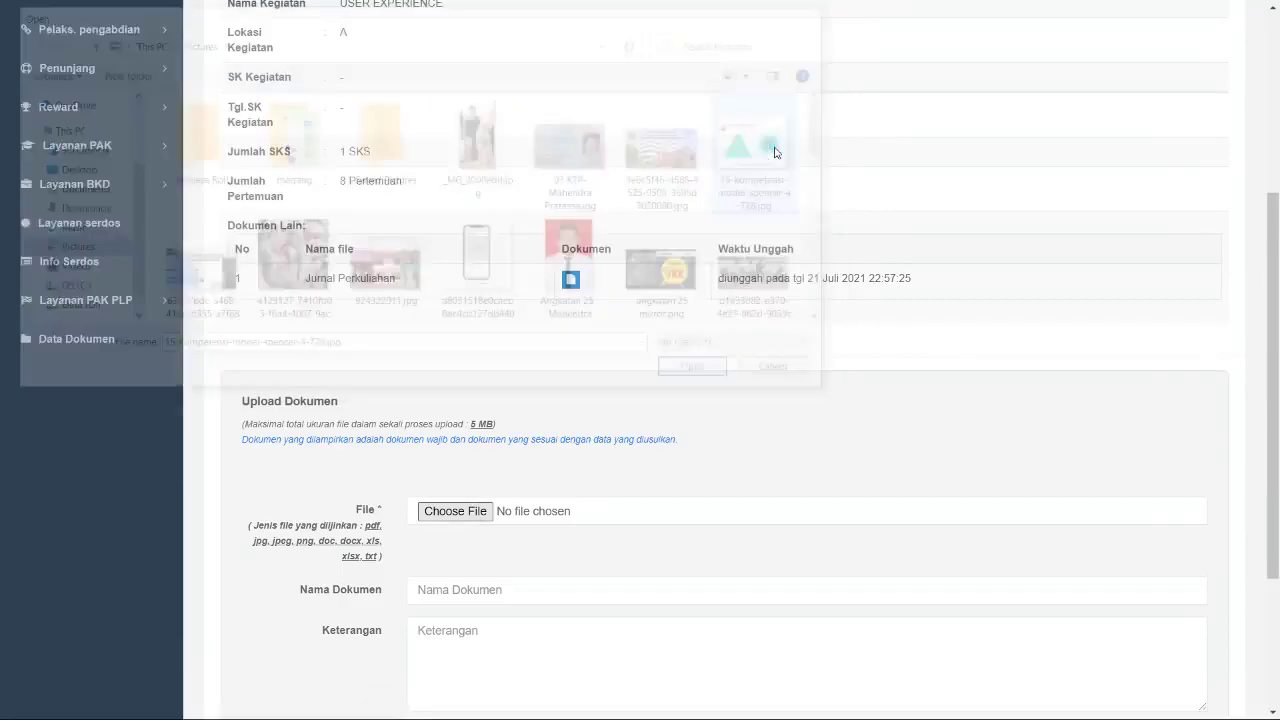
click(509, 589)
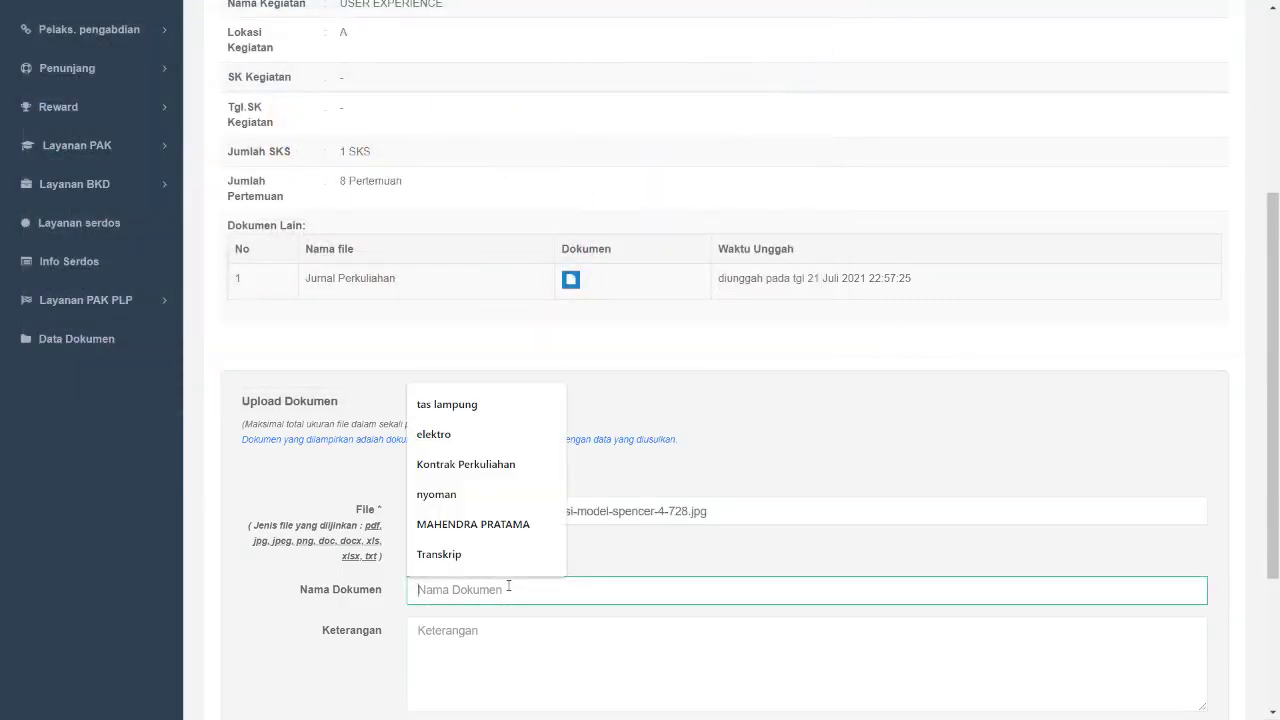
text(Daftar)
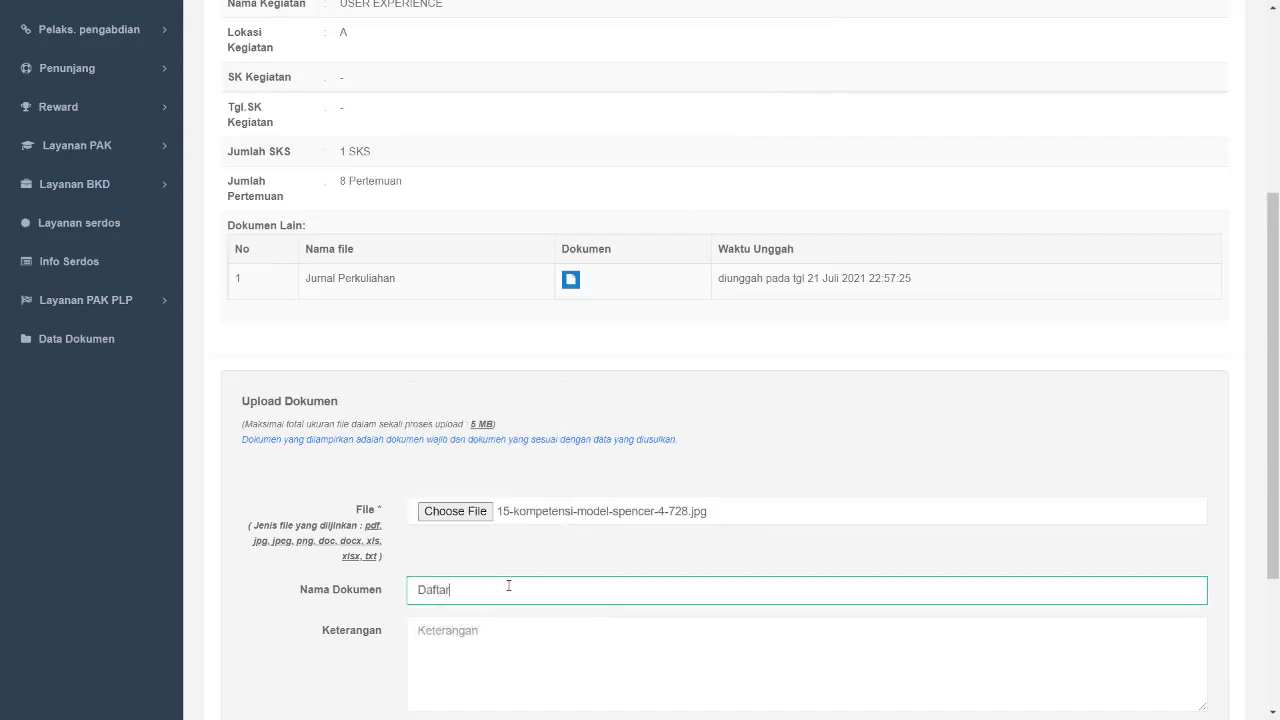
text( Nilai)
Choose a document type for the Daftar Nilai evidence, save it, and check the activity's list of uploaded documents
scroll(508, 586, down, 3)
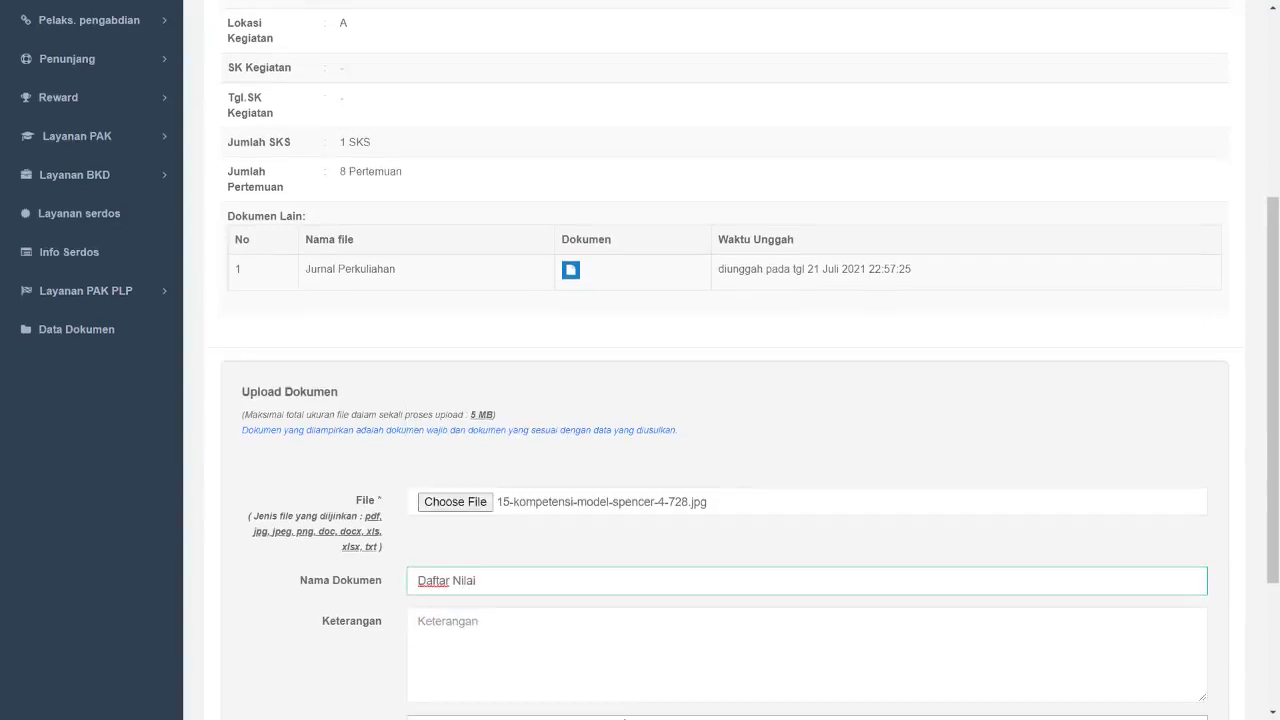
click(503, 502)
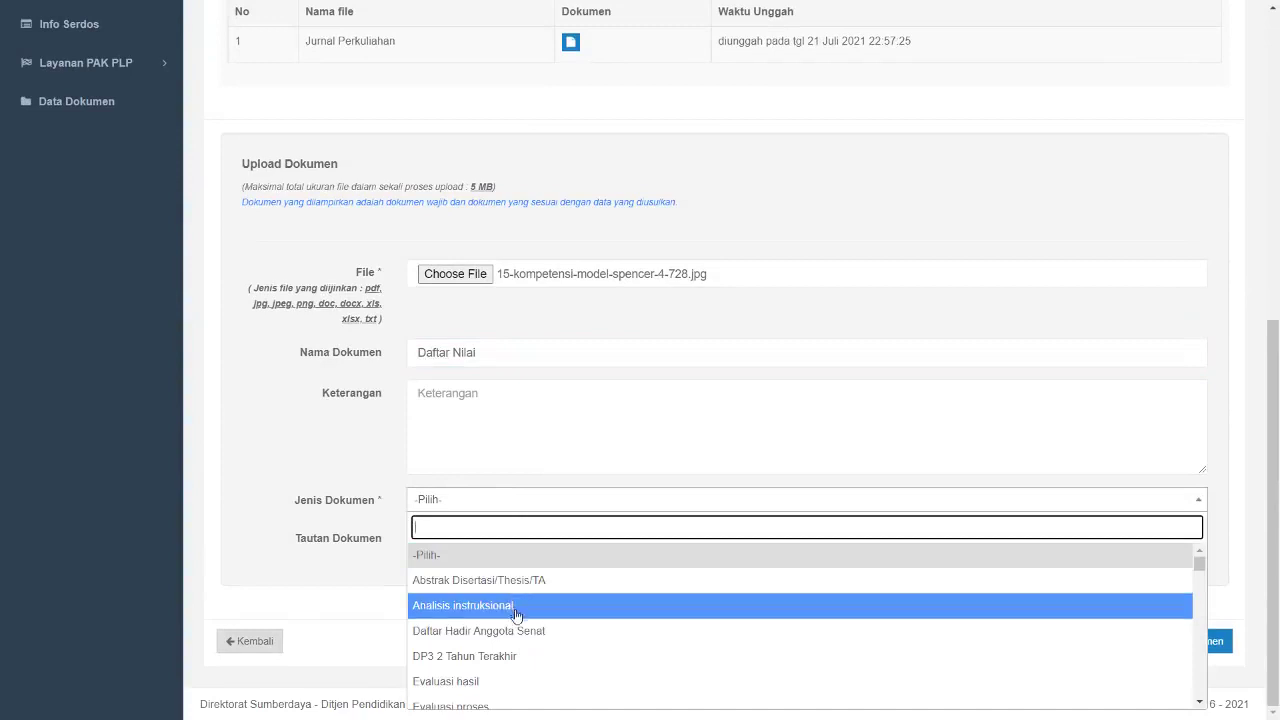
scroll(519, 630, down, 1)
scroll(518, 645, down, 4)
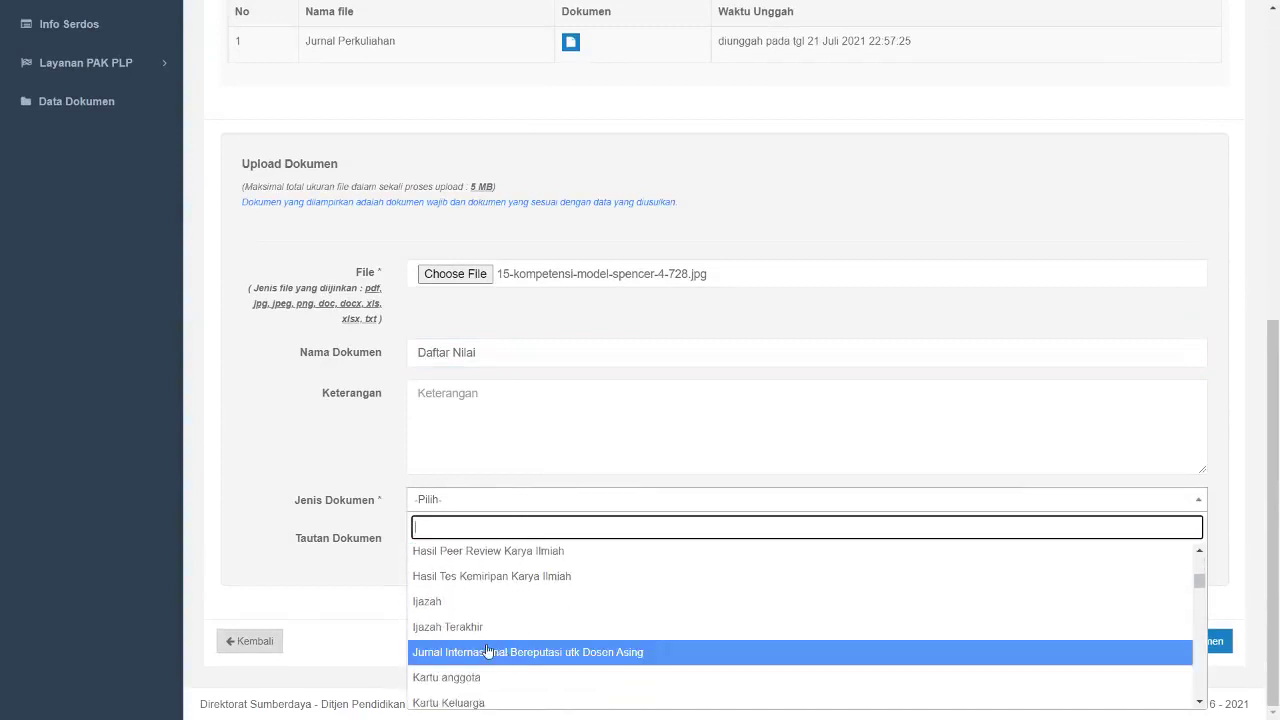
scroll(488, 655, down, 3)
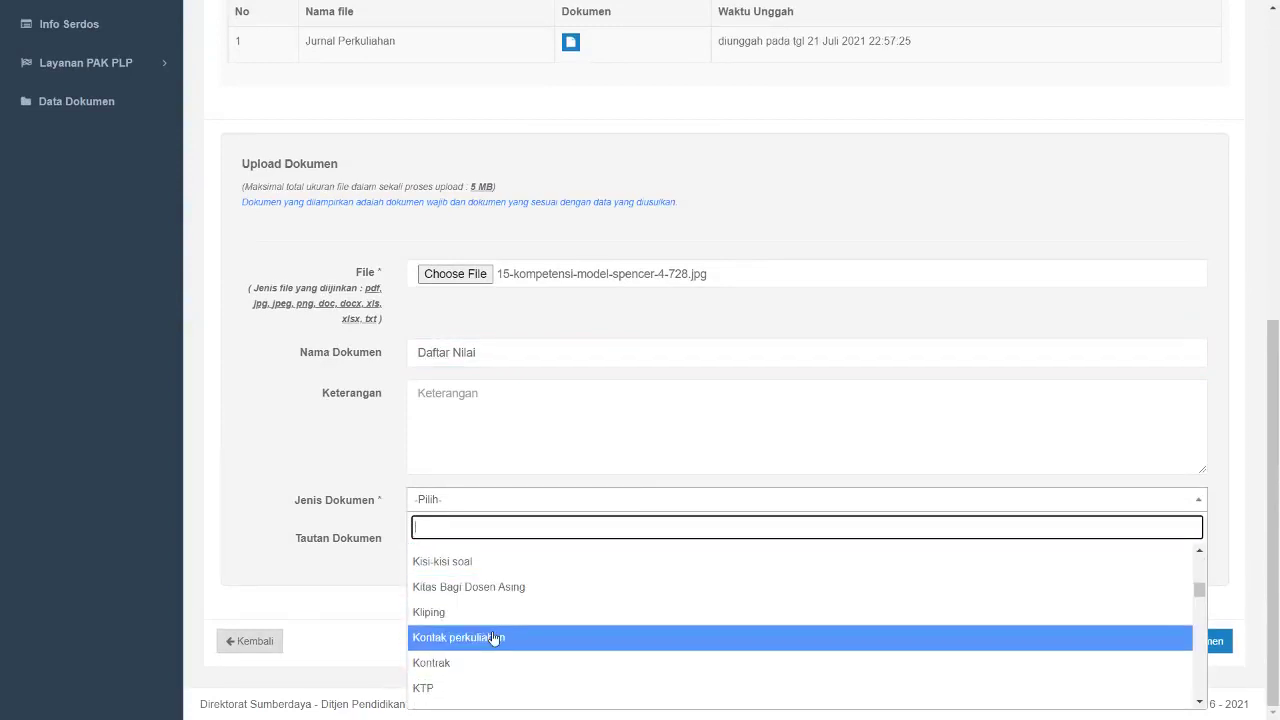
scroll(492, 645, down, 2)
click(487, 631)
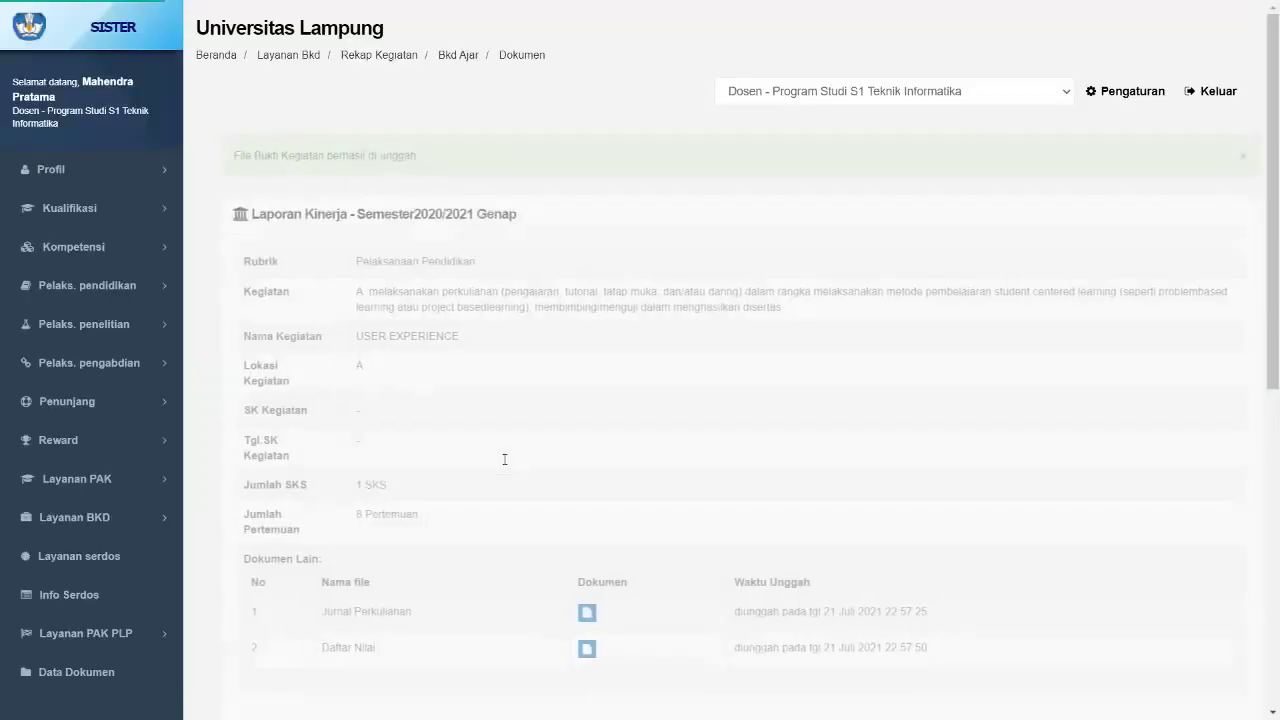
scroll(505, 459, down, 1)
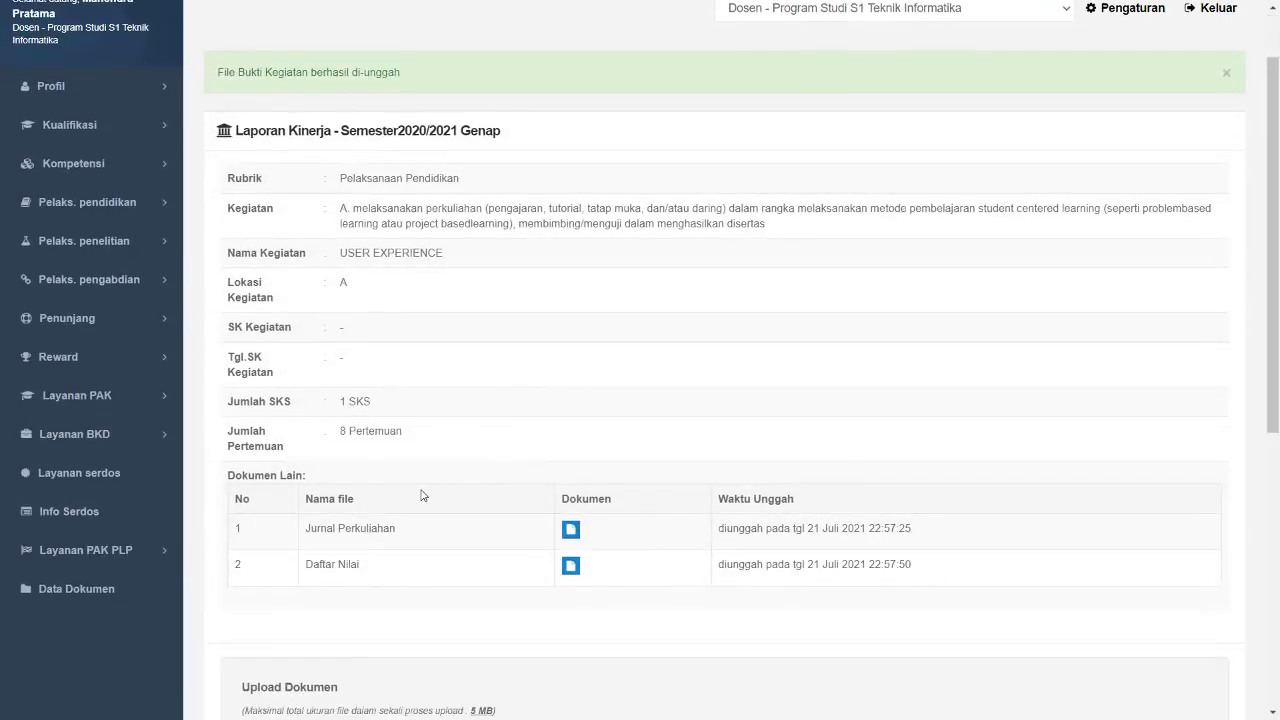
Return from the USER EXPERIENCE evidence page to the report and check the teaching evidence status of each course under Pelaksanaan Pendidikan
scroll(423, 494, down, 3)
scroll(423, 494, down, 1)
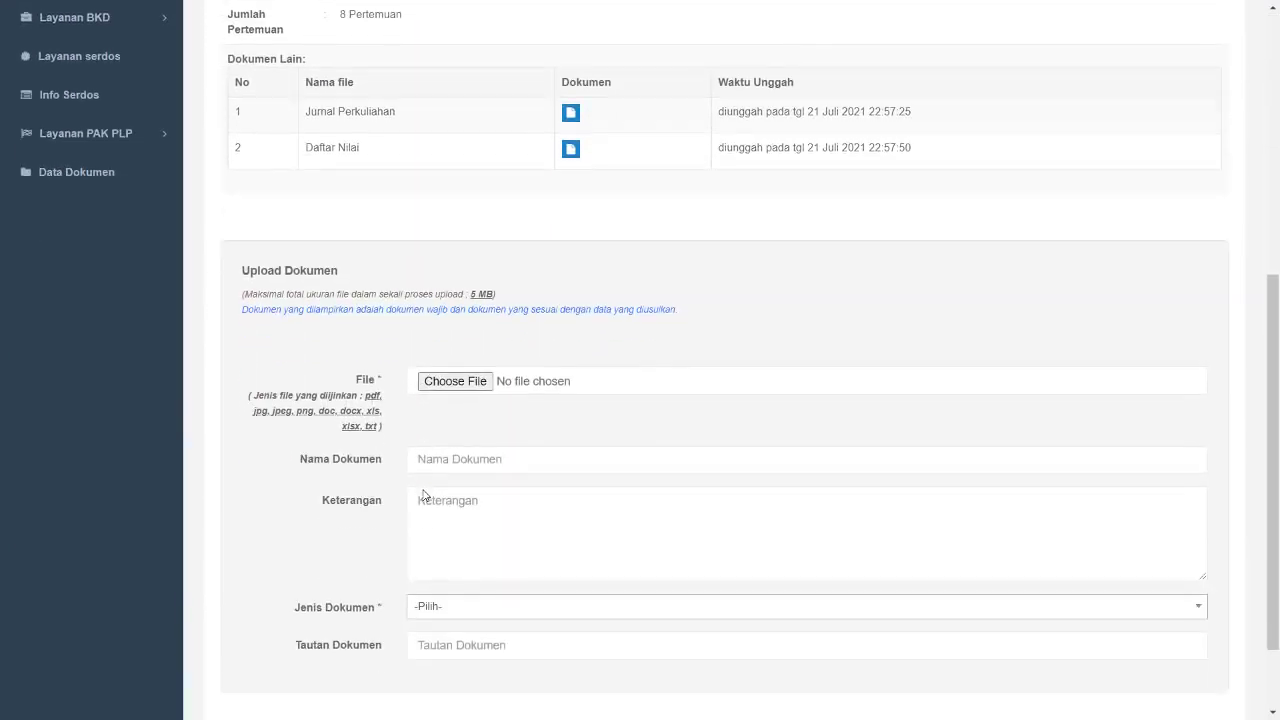
scroll(400, 586, down, 1)
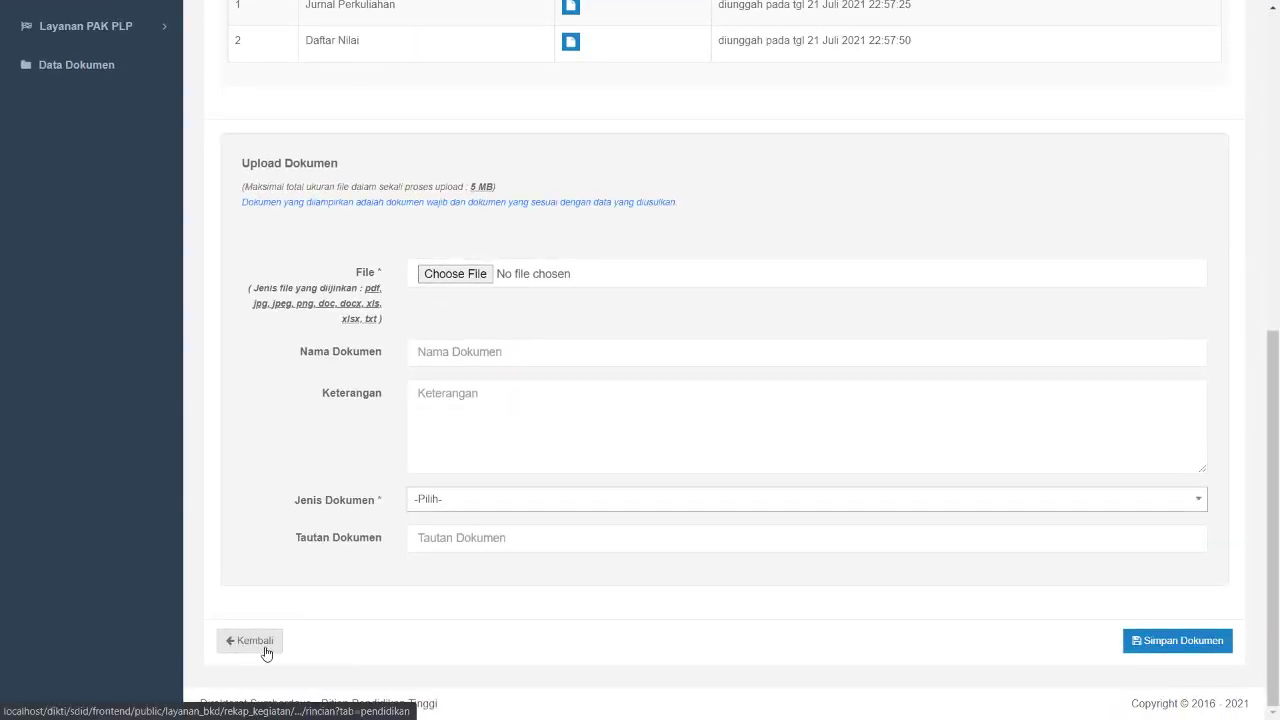
click(250, 640)
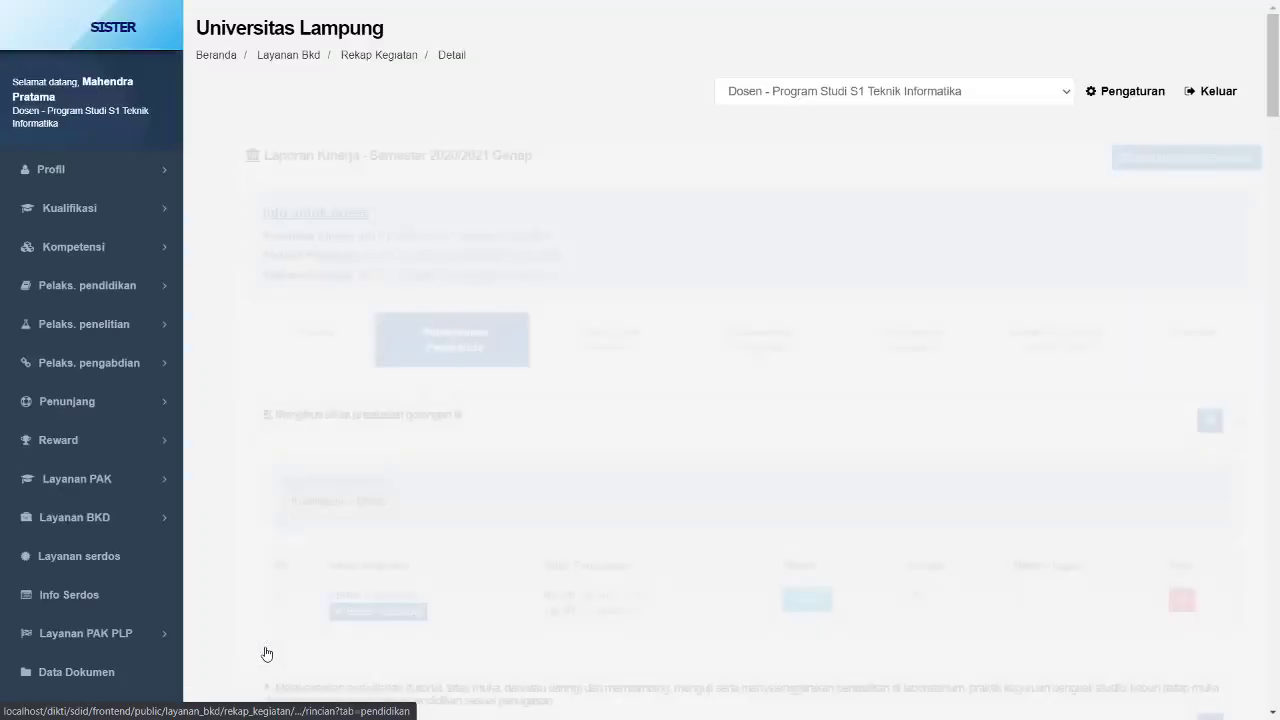
scroll(266, 652, down, 1)
scroll(266, 653, down, 5)
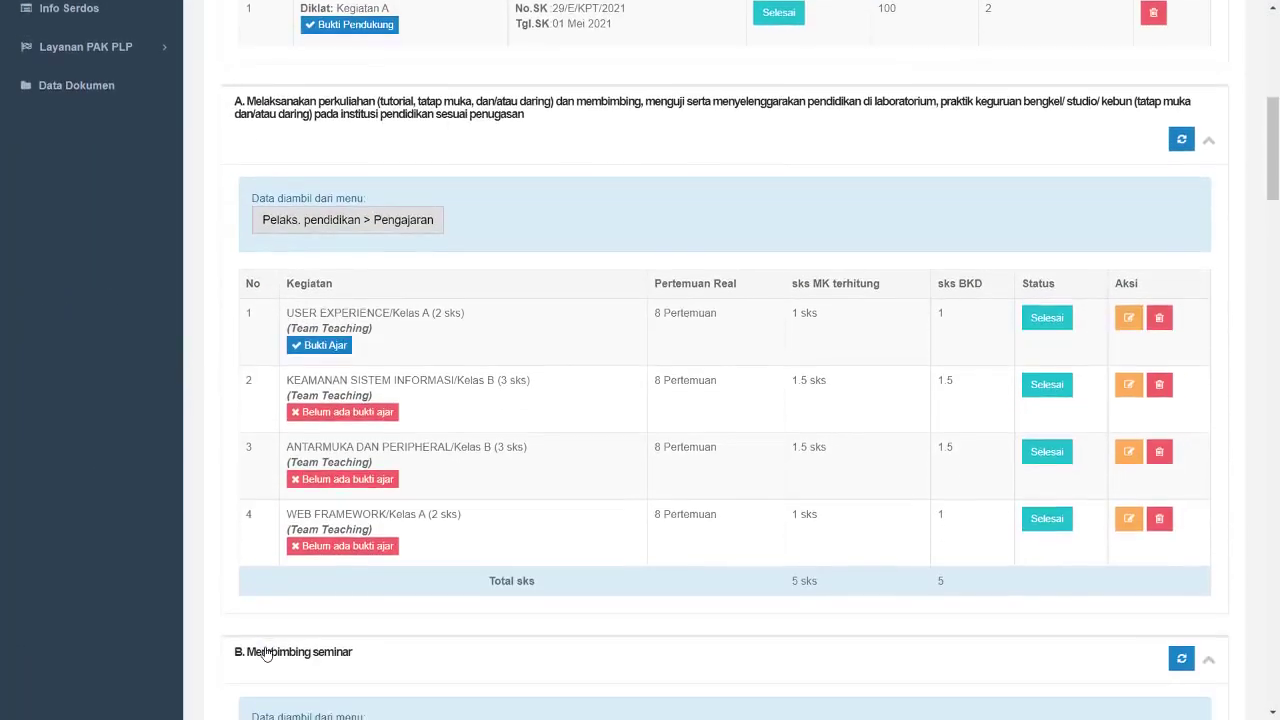
scroll(266, 654, down, 1)
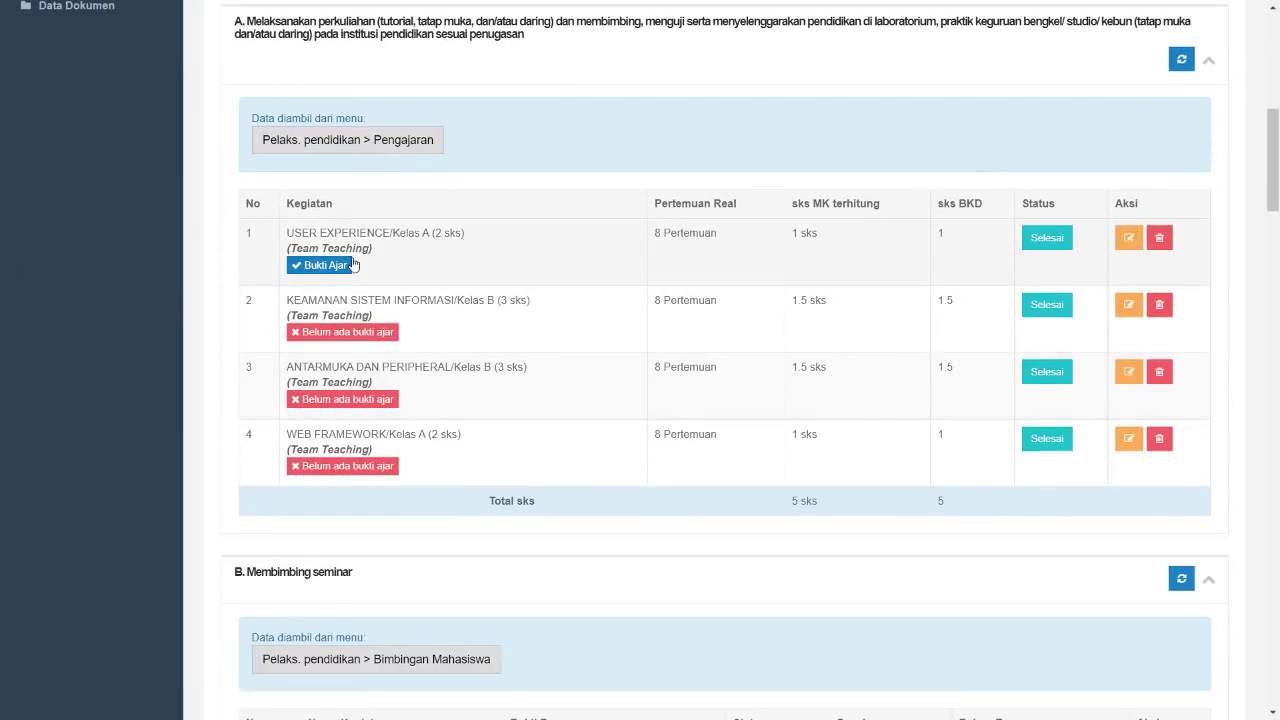
scroll(500, 262, down, 5)
scroll(476, 326, down, 3)
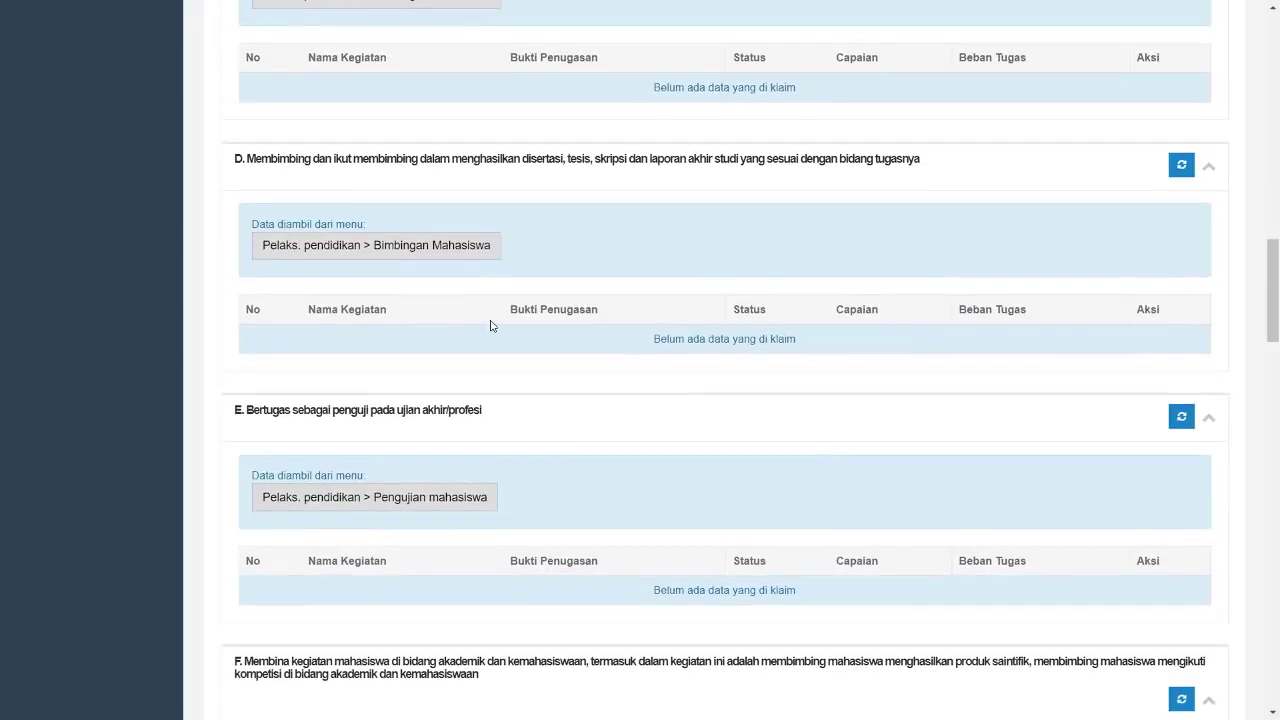
Review the claimed activities in the Pelaksanaan Penelitian, Pelaksanaan Pengabdian and Pelaksanaan Penunjang sections of the report
scroll(494, 324, up, 15)
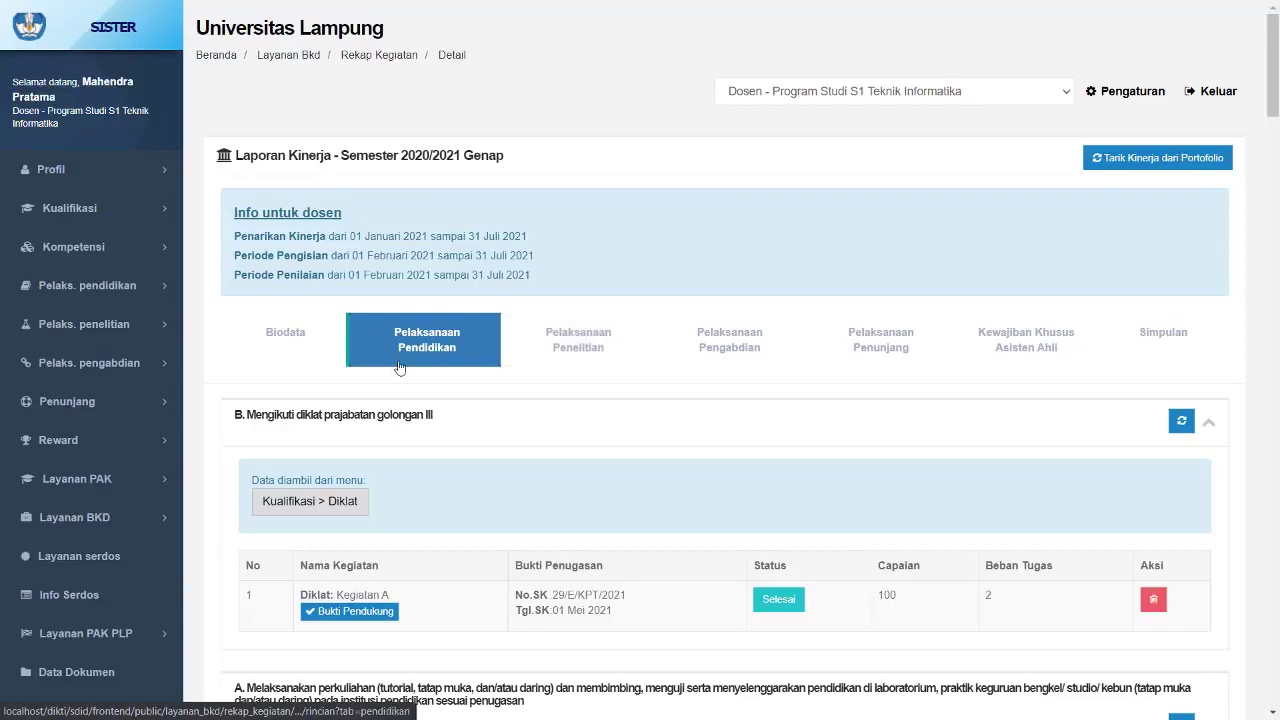
click(628, 357)
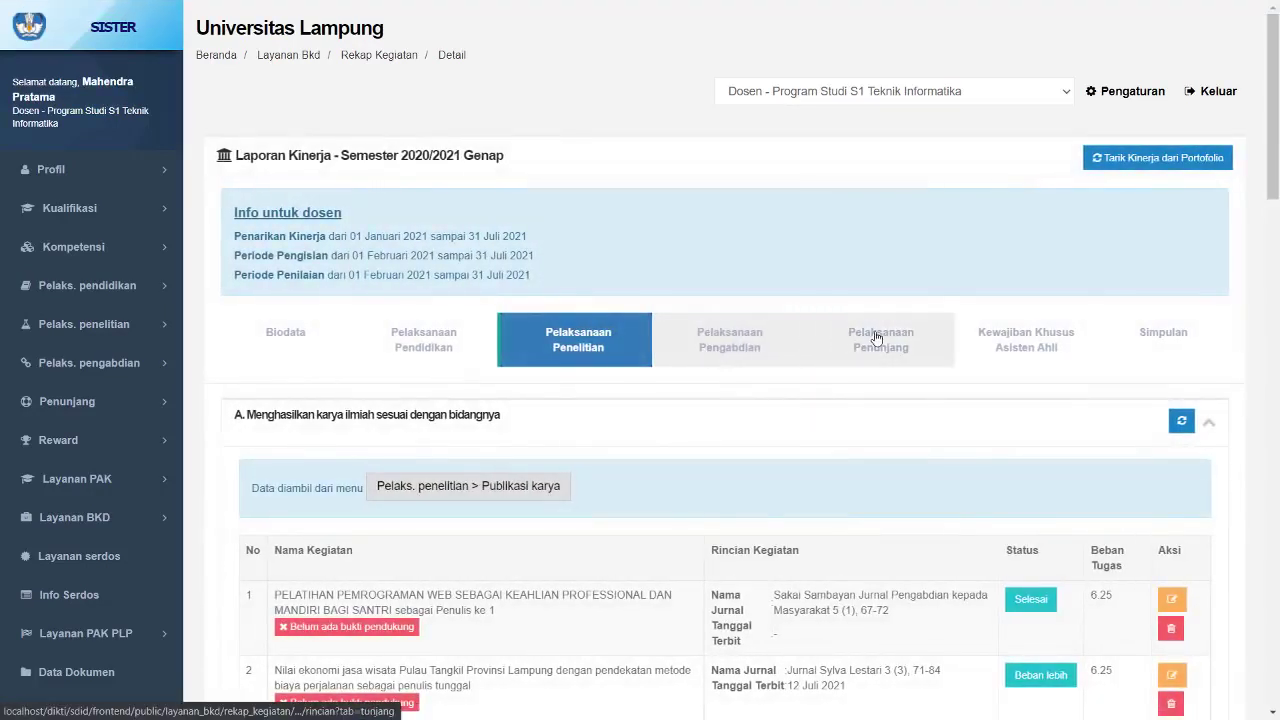
click(876, 338)
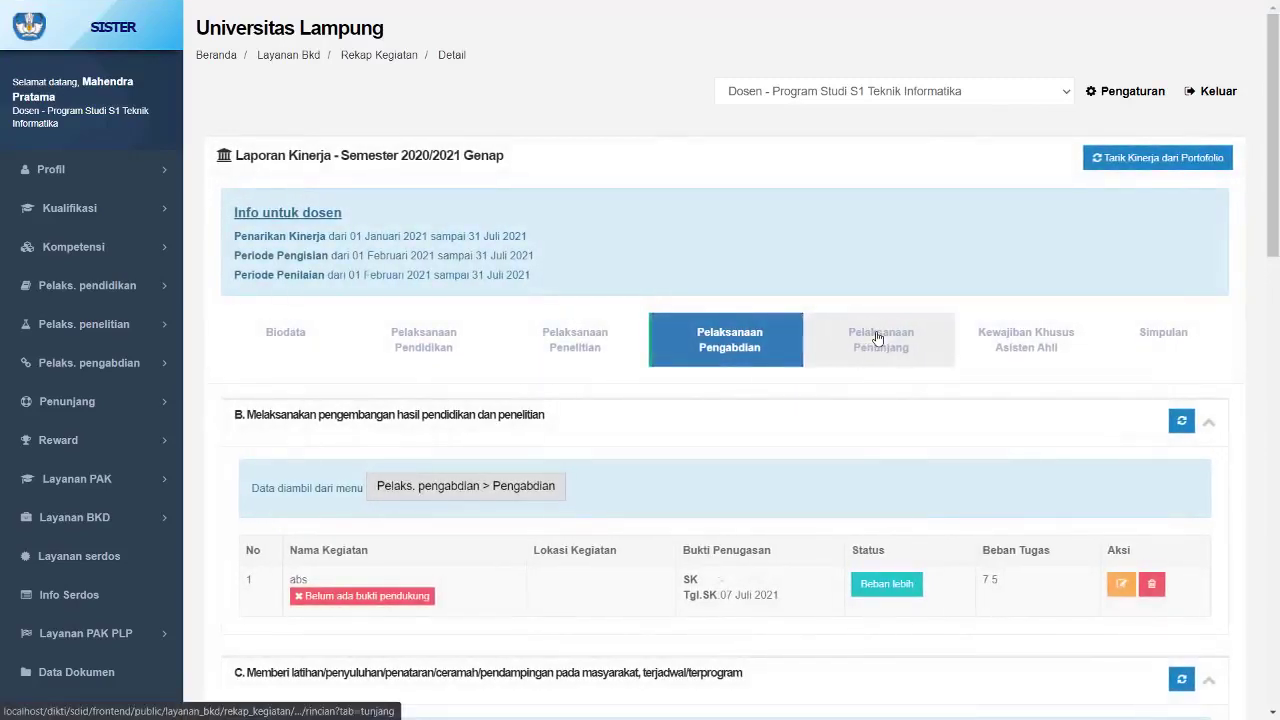
click(876, 338)
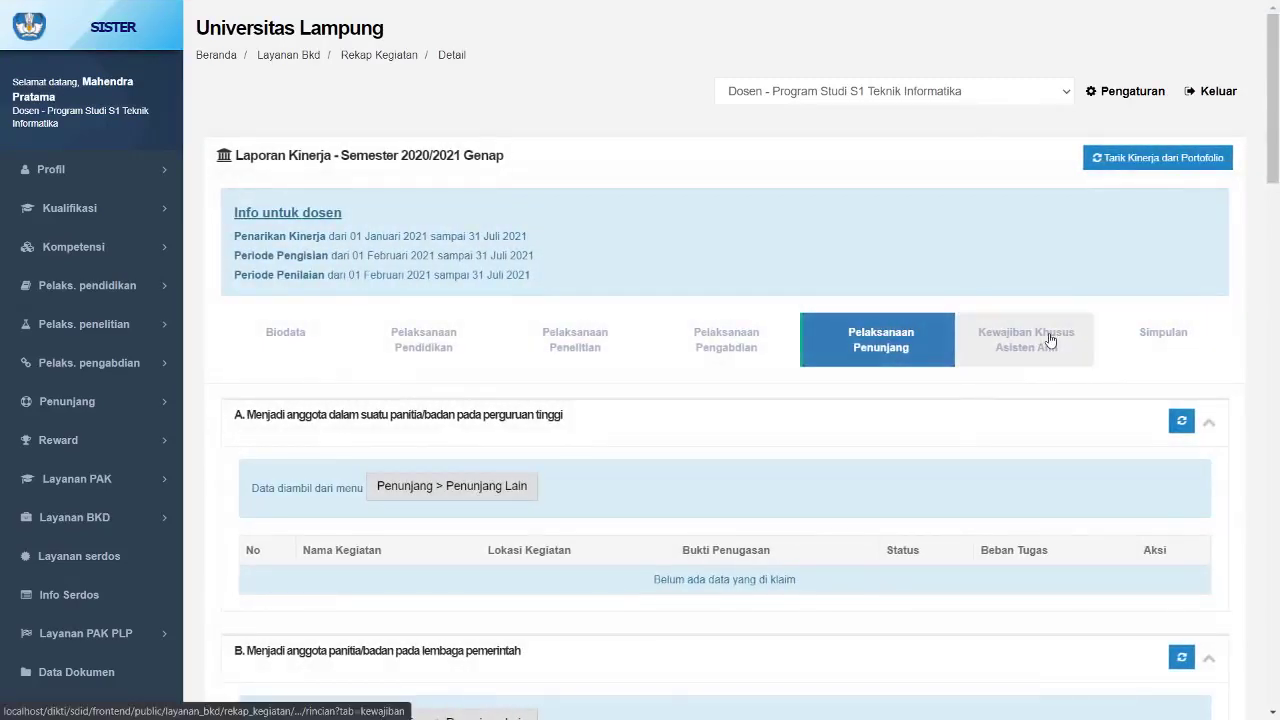
scroll(935, 421, down, 3)
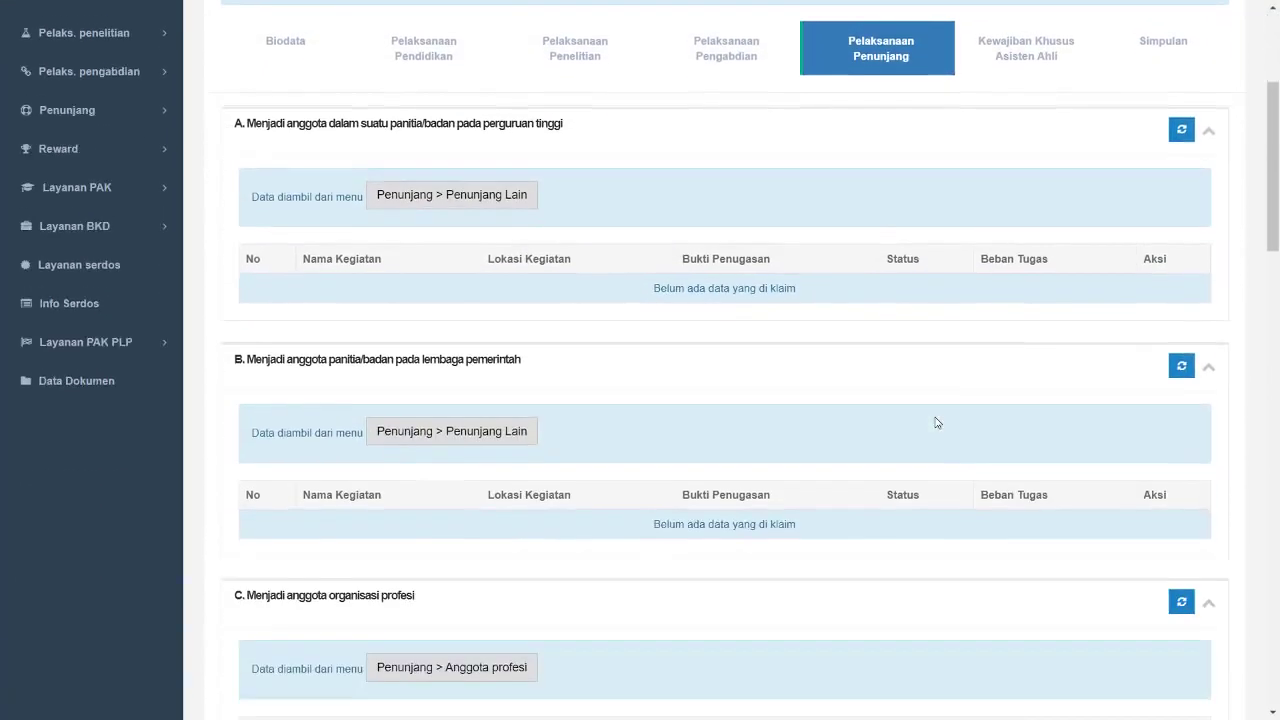
scroll(935, 421, down, 16)
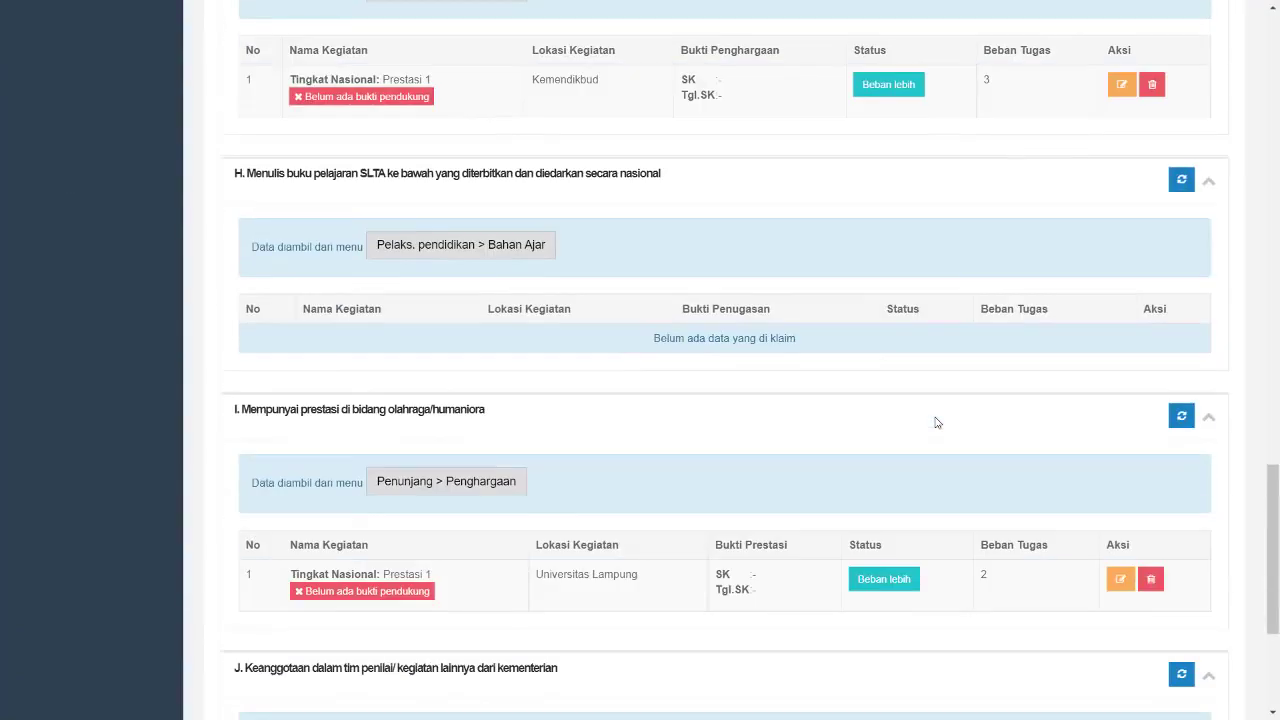
scroll(935, 421, up, 20)
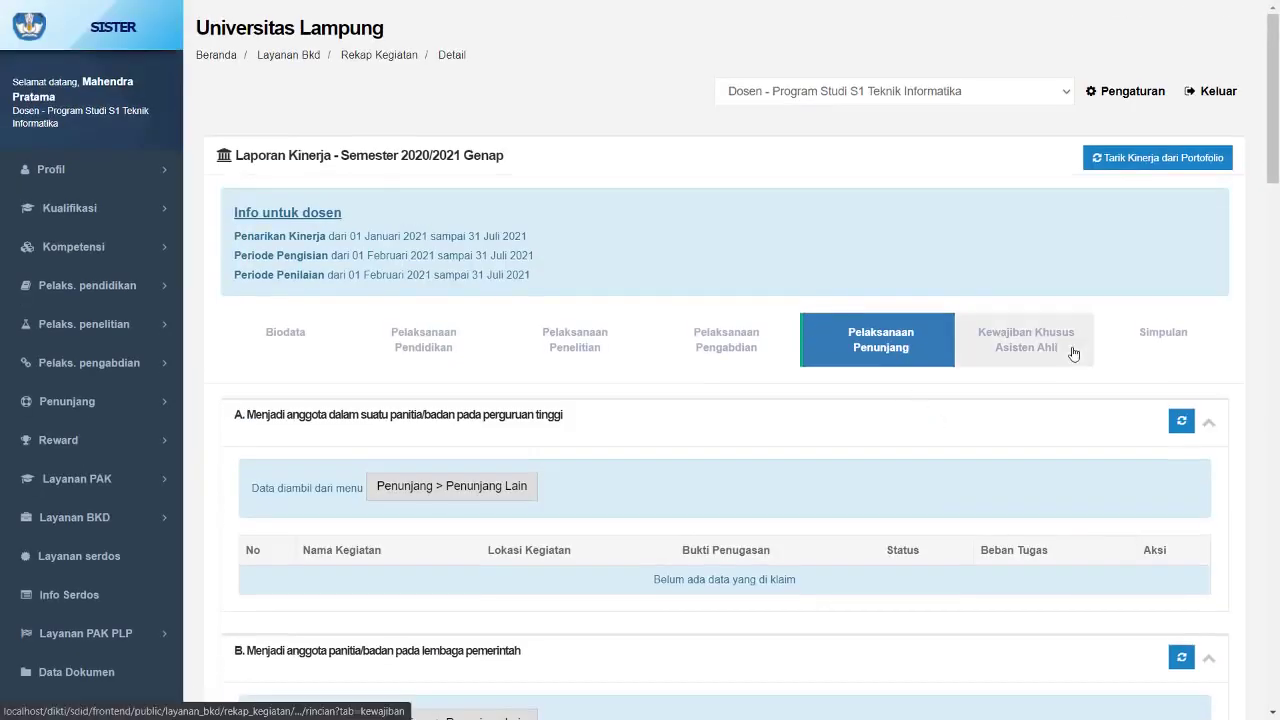
Examine the Kewajiban Khusus Asisten Ahli section: obligation period, minimum requirements, total performance, and the listed textbooks and scientific publications
click(1073, 354)
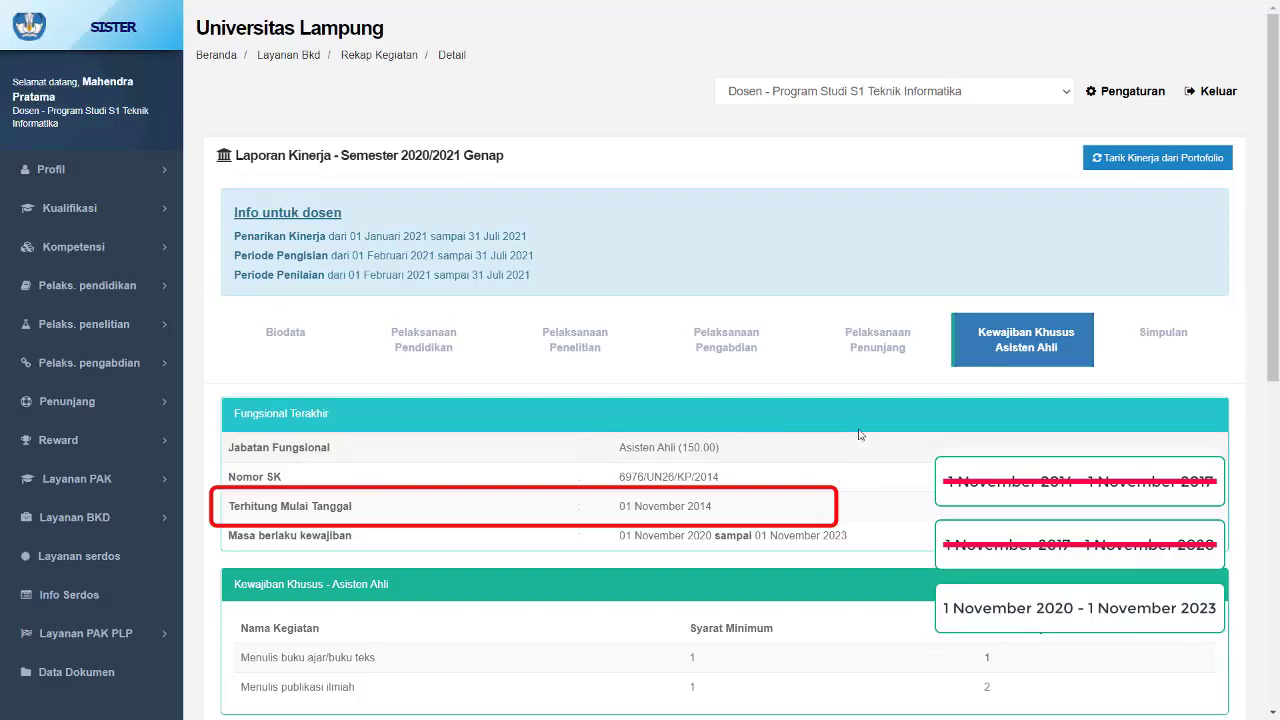
scroll(820, 420, down, 3)
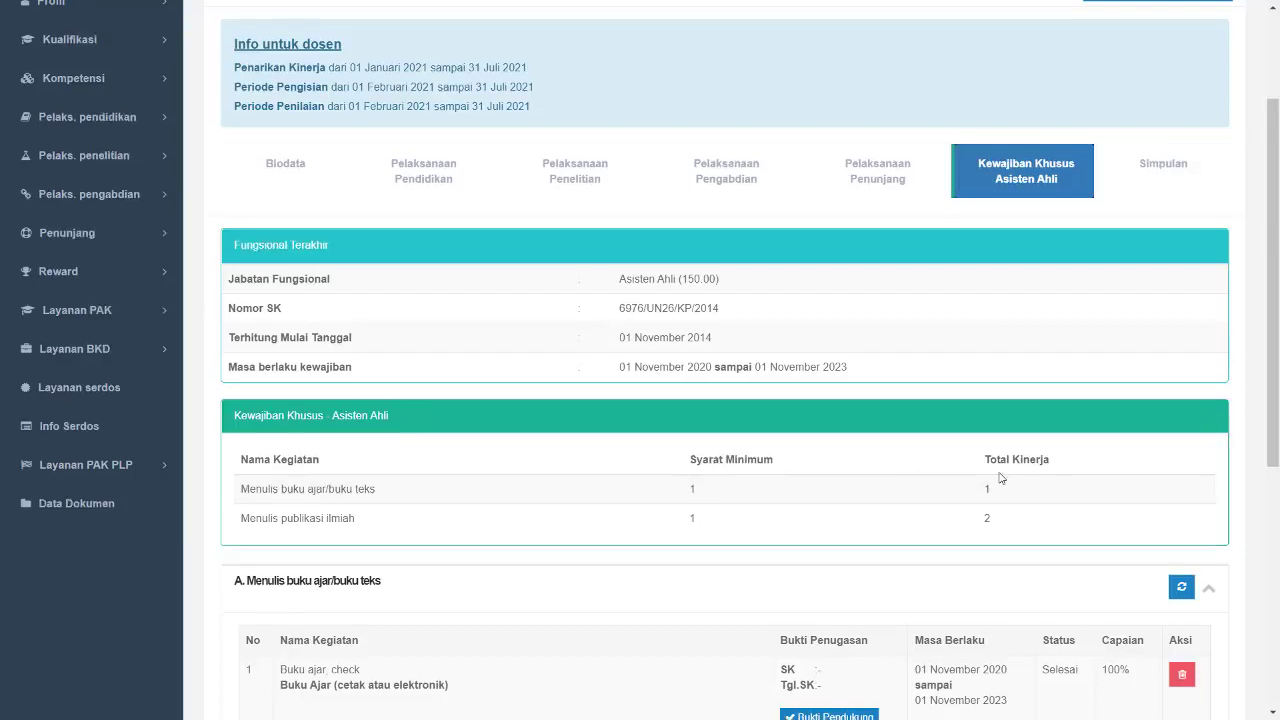
scroll(999, 478, down, 1)
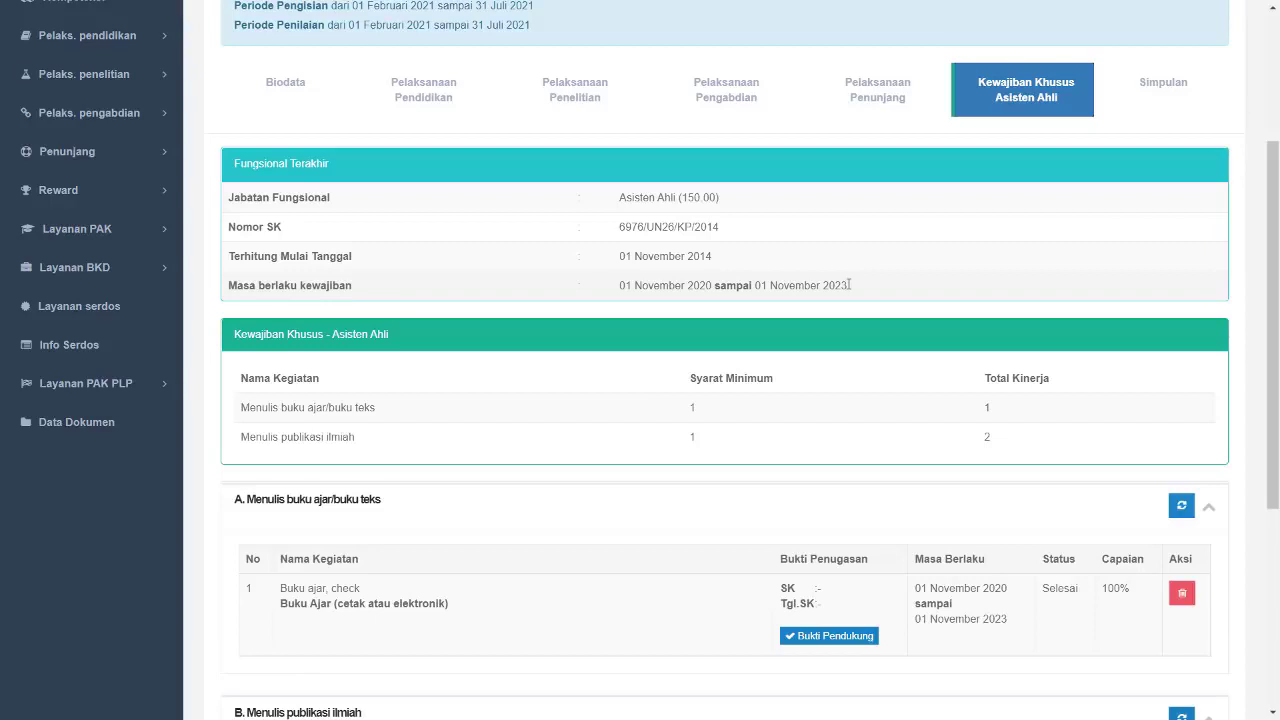
scroll(849, 285, down, 3)
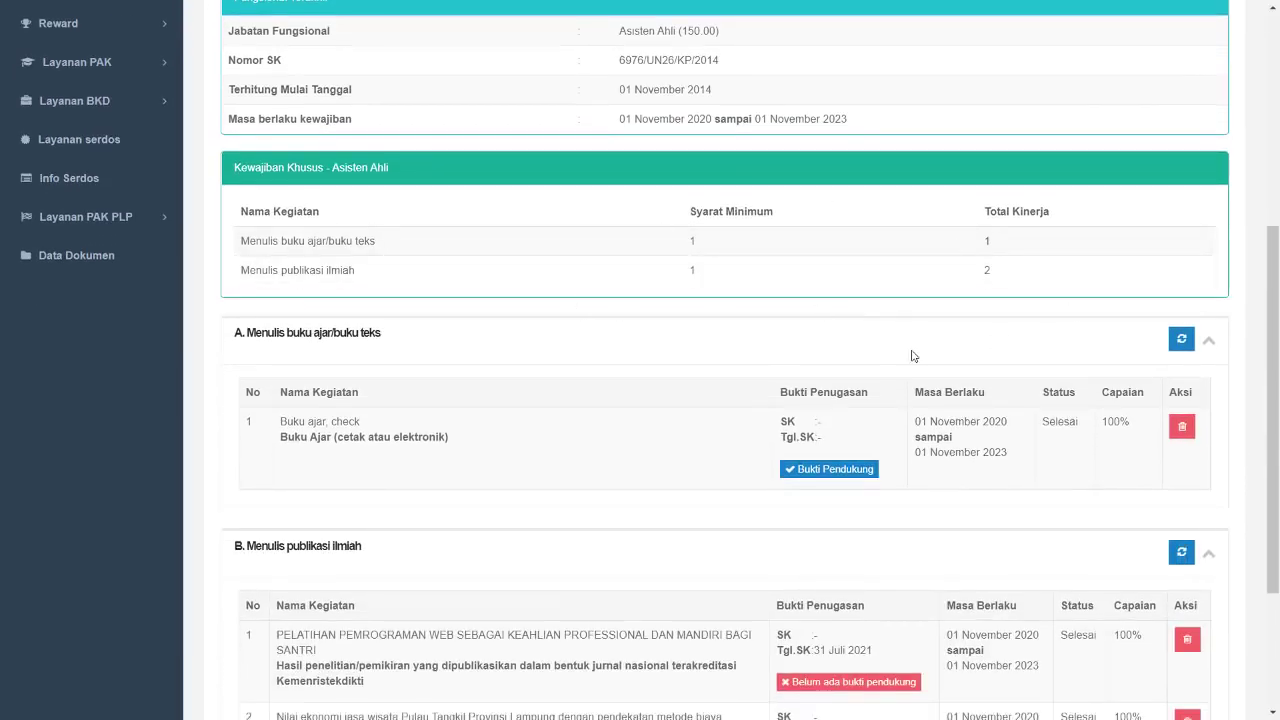
scroll(911, 355, down, 3)
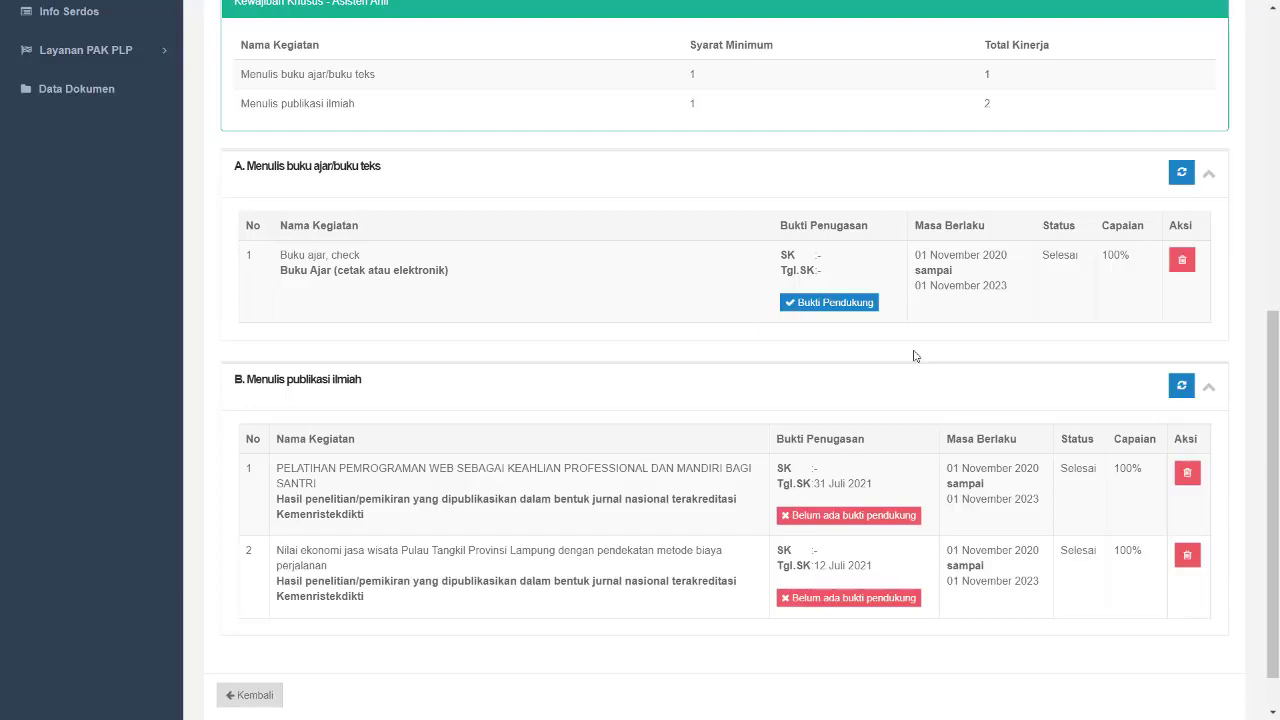
scroll(913, 355, up, 5)
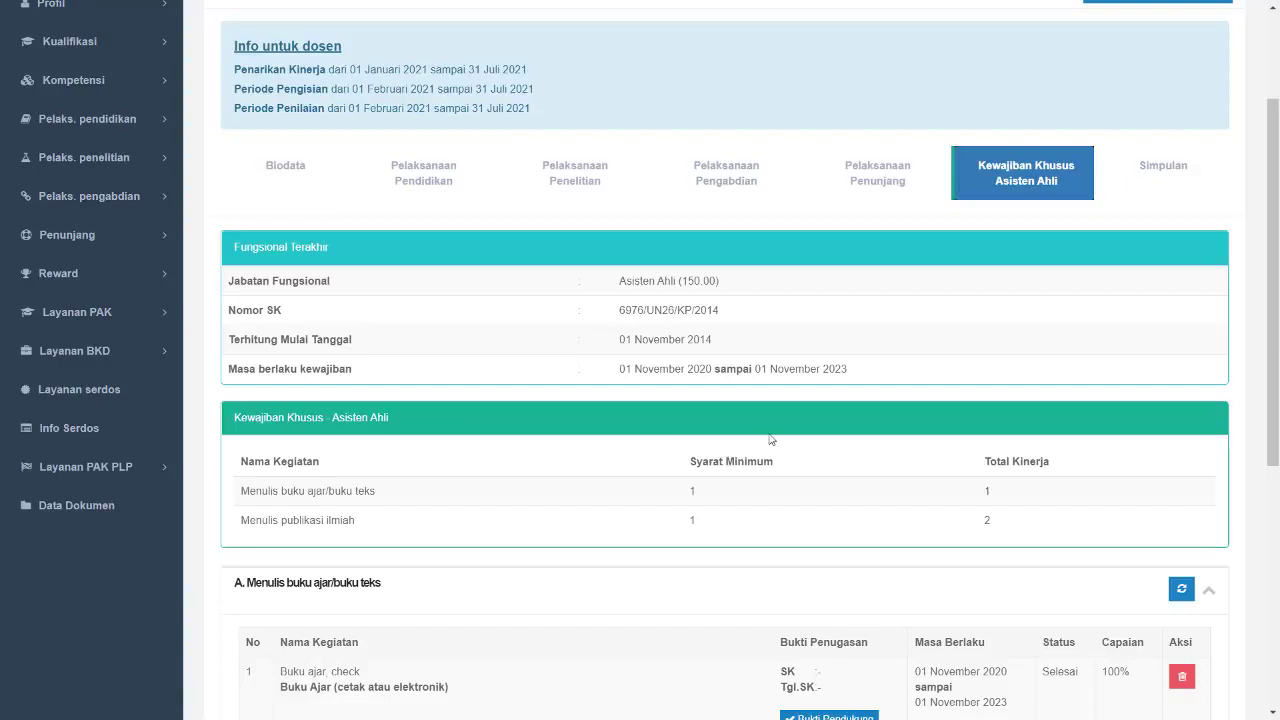
scroll(773, 440, down, 4)
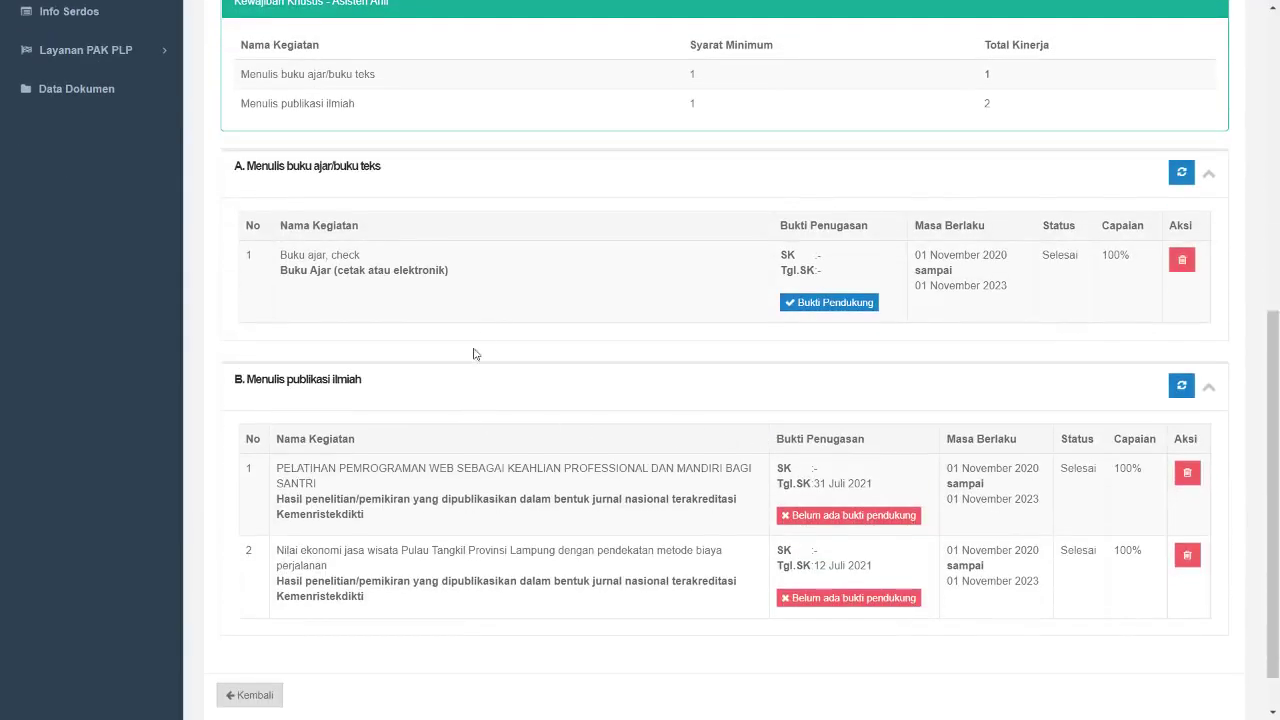
scroll(630, 279, up, 5)
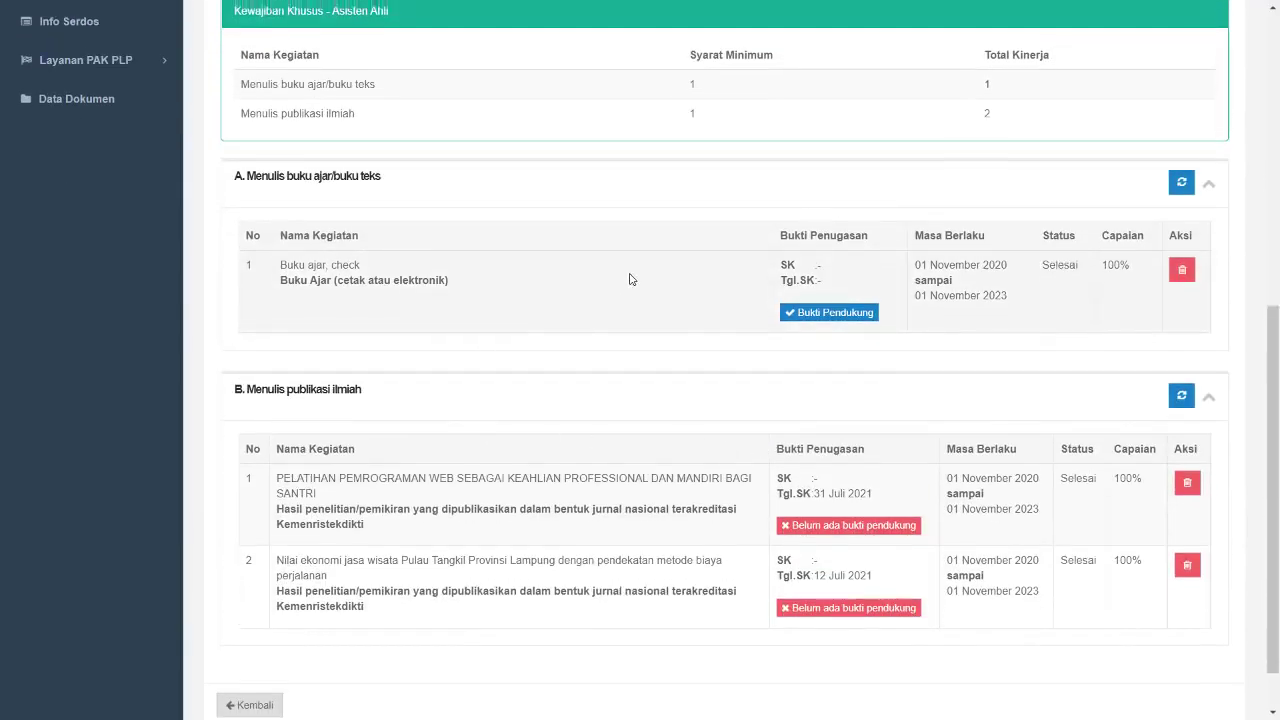
Look through the Pelaksanaan Pendidikan activities, including the textbook entry under Mengembangkan bahan kuliah
click(447, 249)
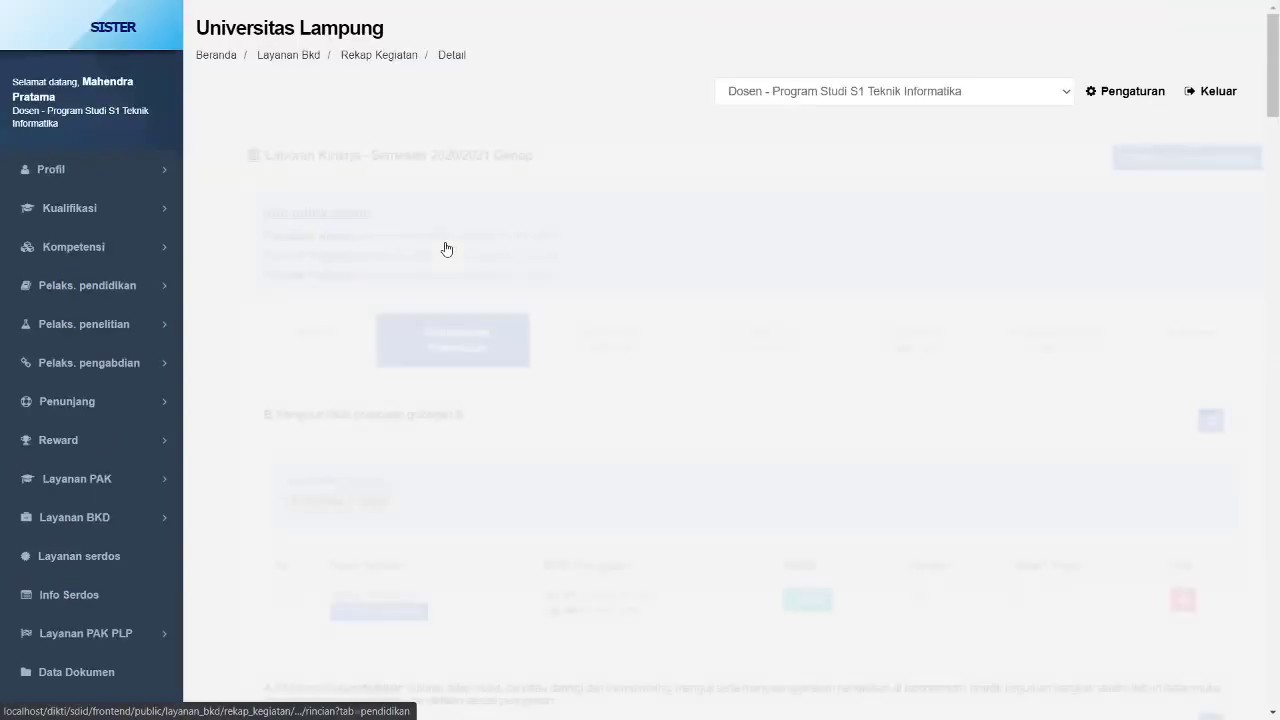
scroll(445, 260, down, 8)
scroll(450, 290, down, 15)
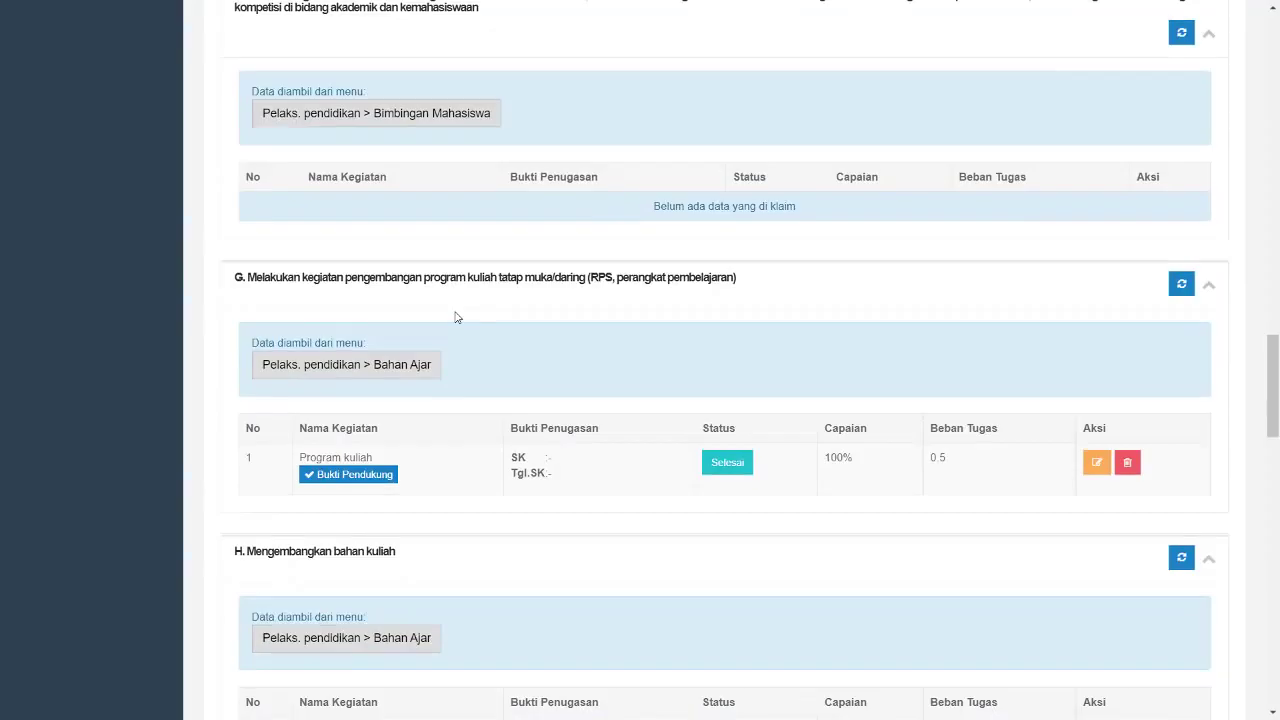
scroll(455, 317, down, 5)
scroll(455, 317, up, 3)
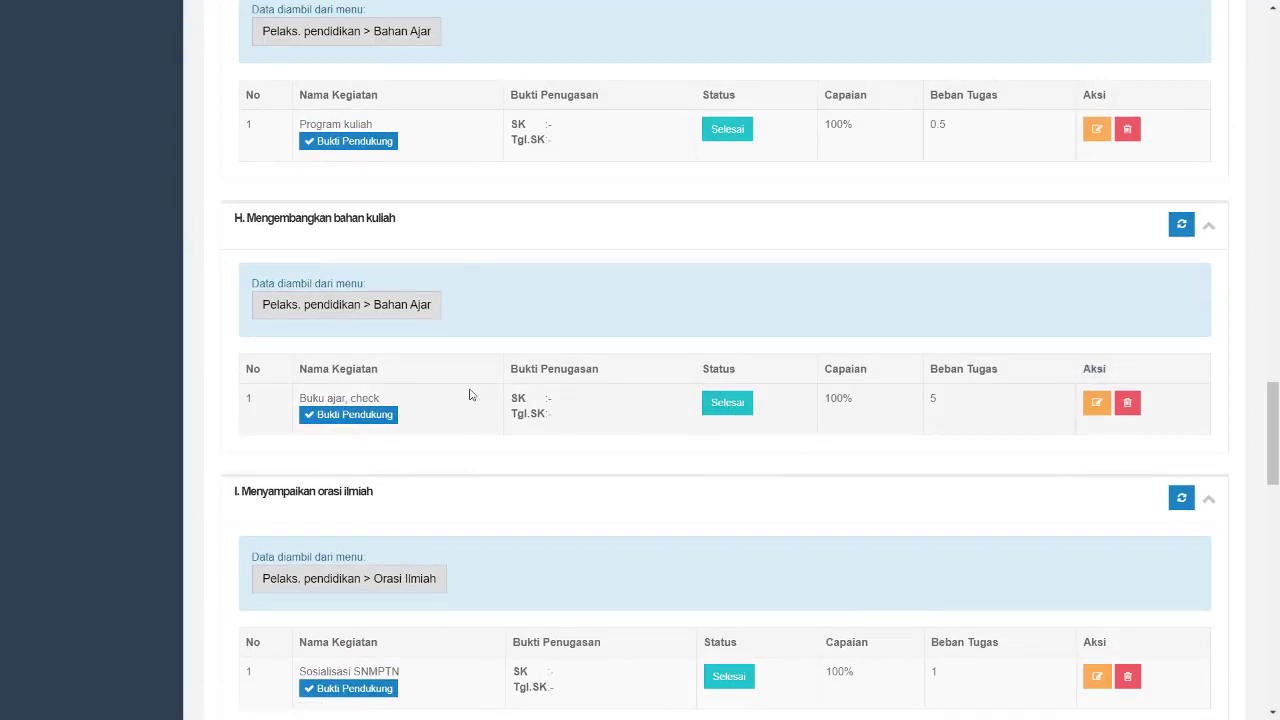
scroll(470, 395, up, 12)
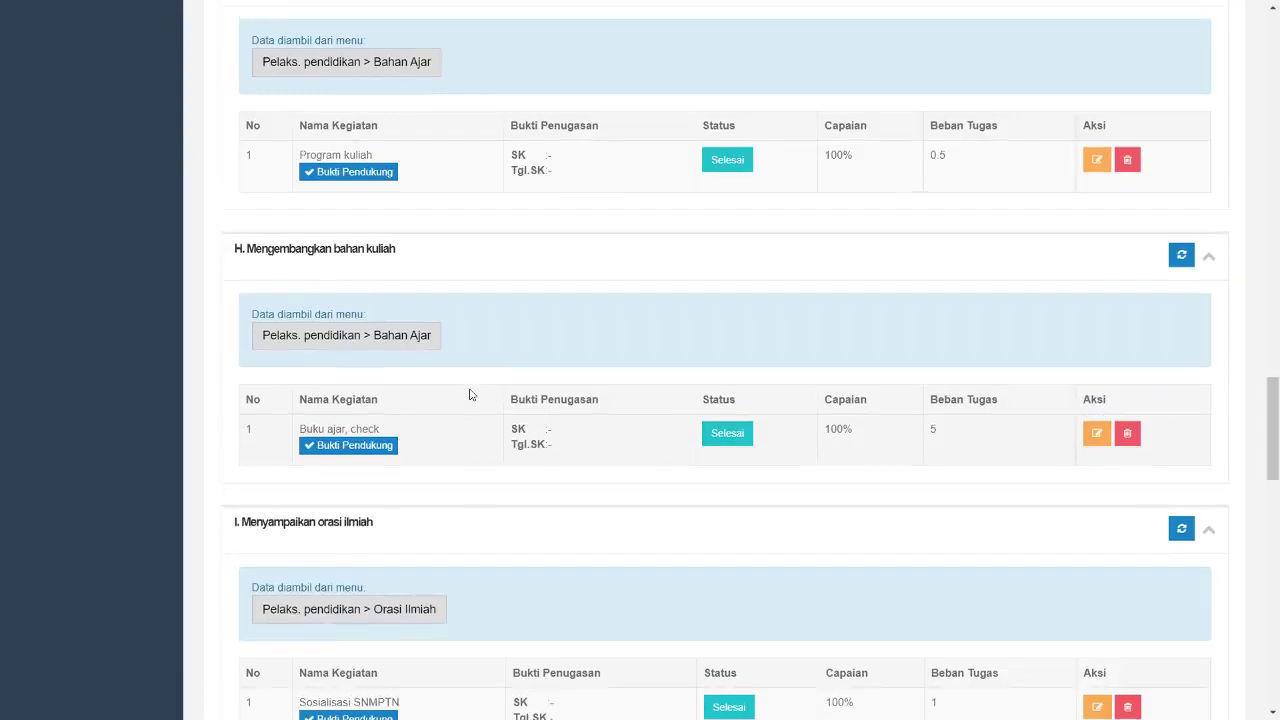
scroll(470, 395, up, 10)
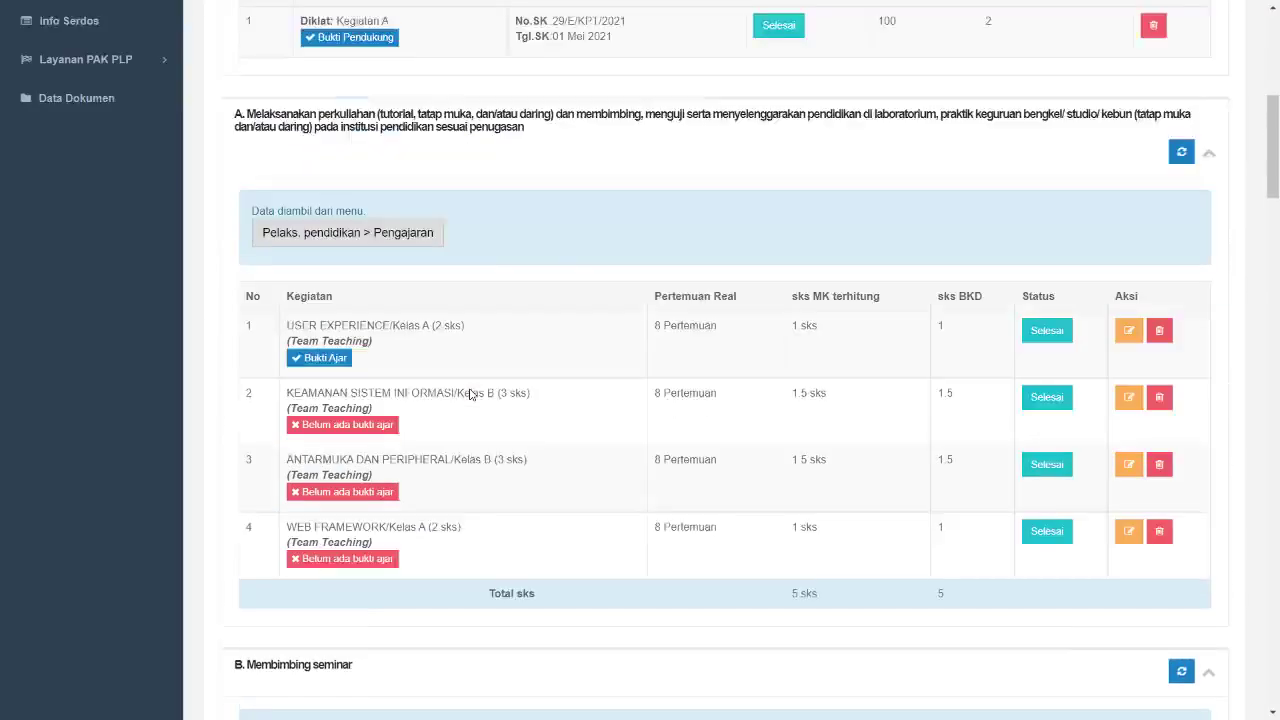
Go back to Kewajiban Khusus Asisten Ahli, dismiss the Internet Download Manager warning, and review the special obligation entries and their supporting evidence
click(1030, 337)
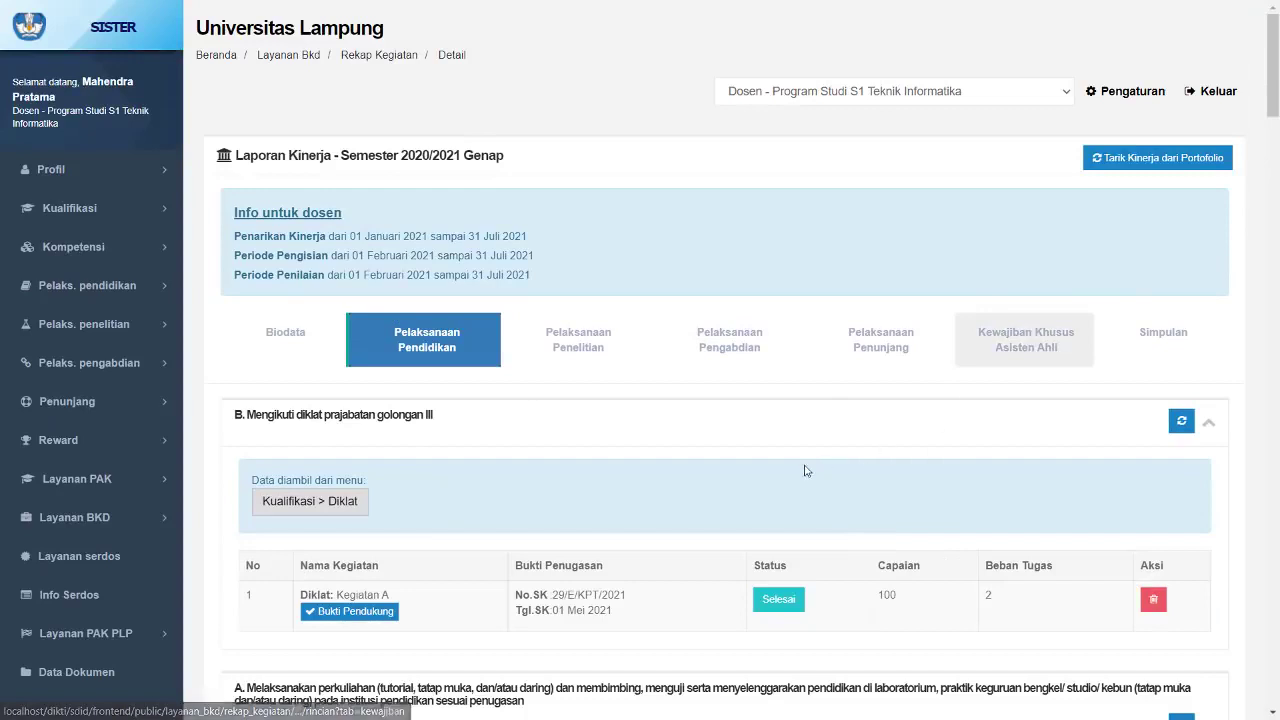
scroll(806, 470, down, 3)
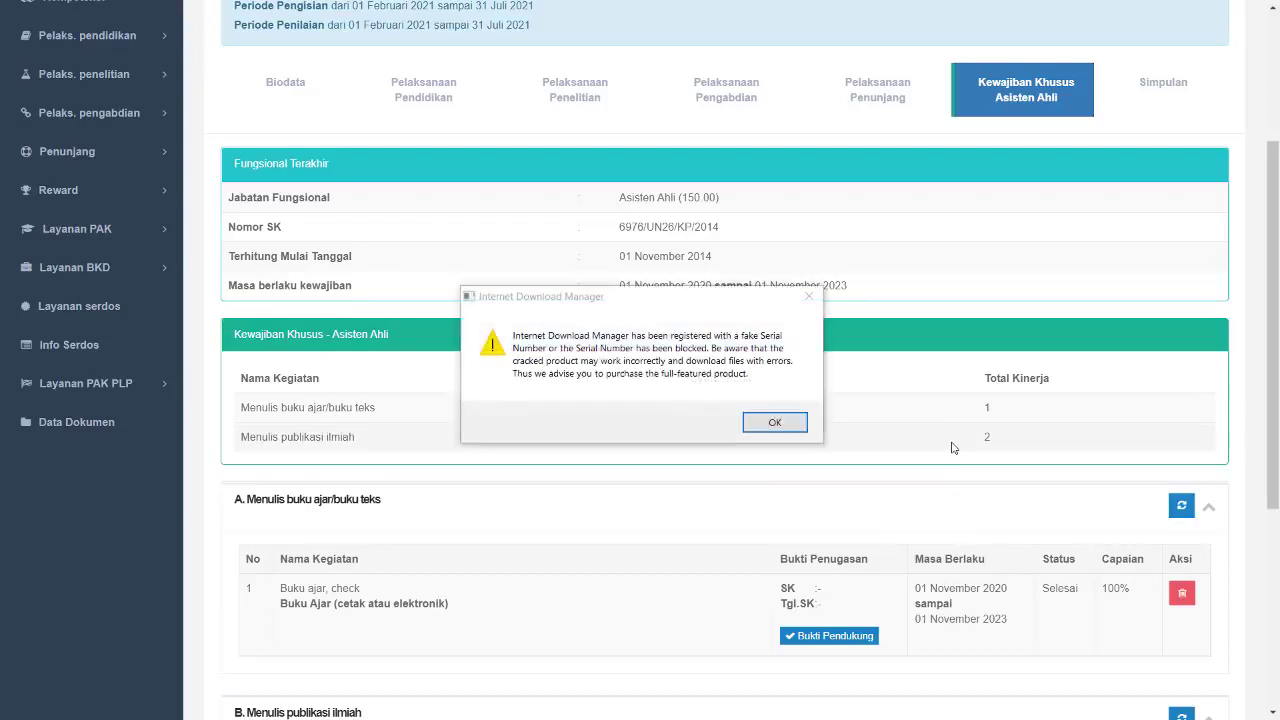
click(812, 296)
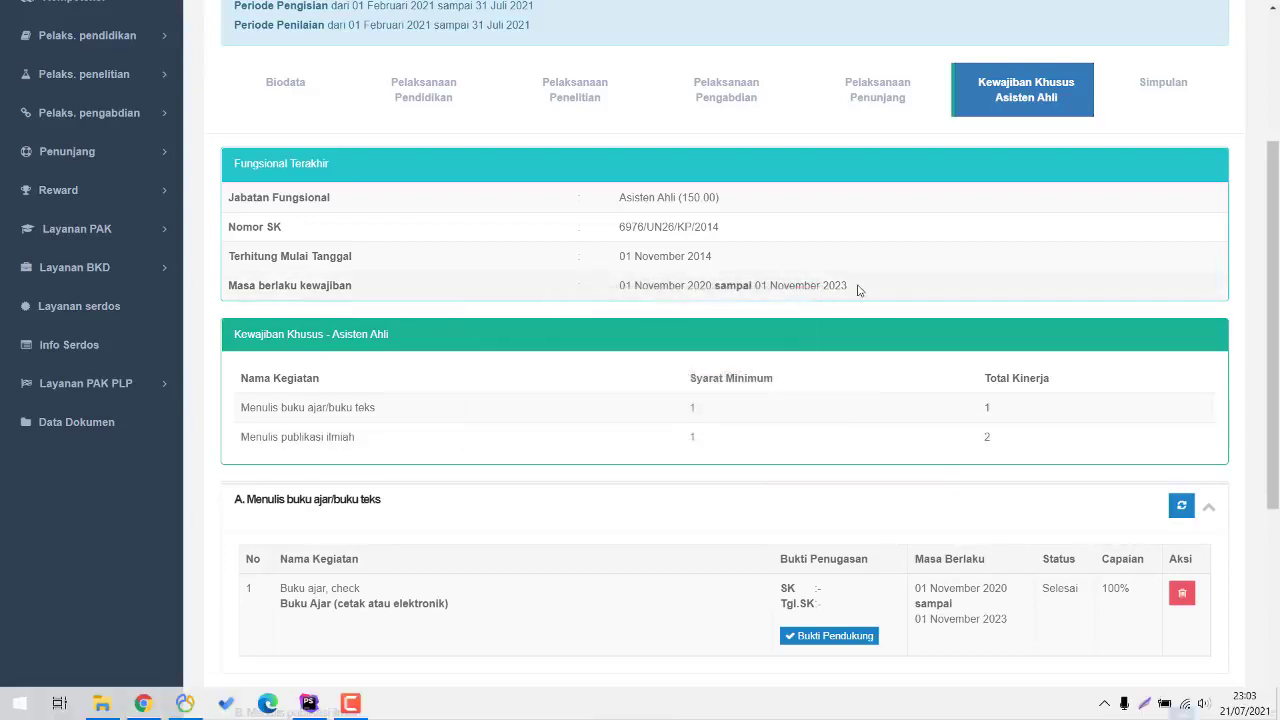
scroll(857, 287, down, 3)
scroll(858, 289, down, 2)
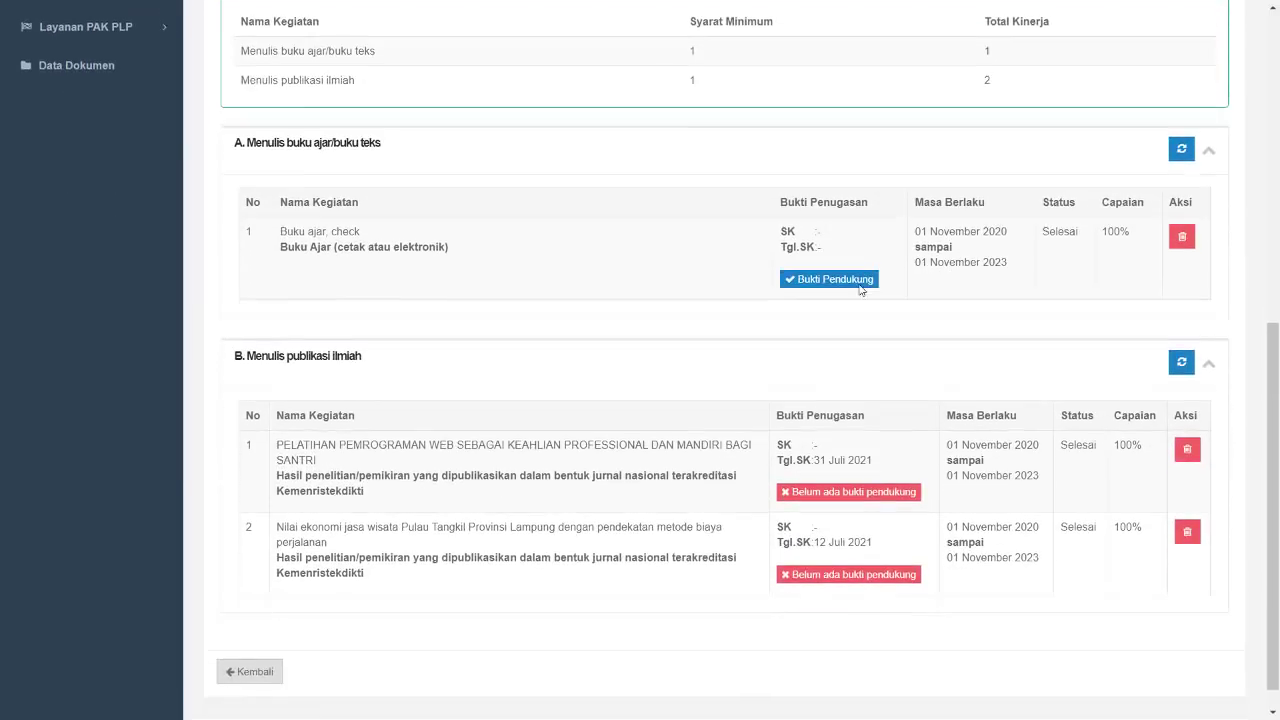
scroll(897, 354, up, 6)
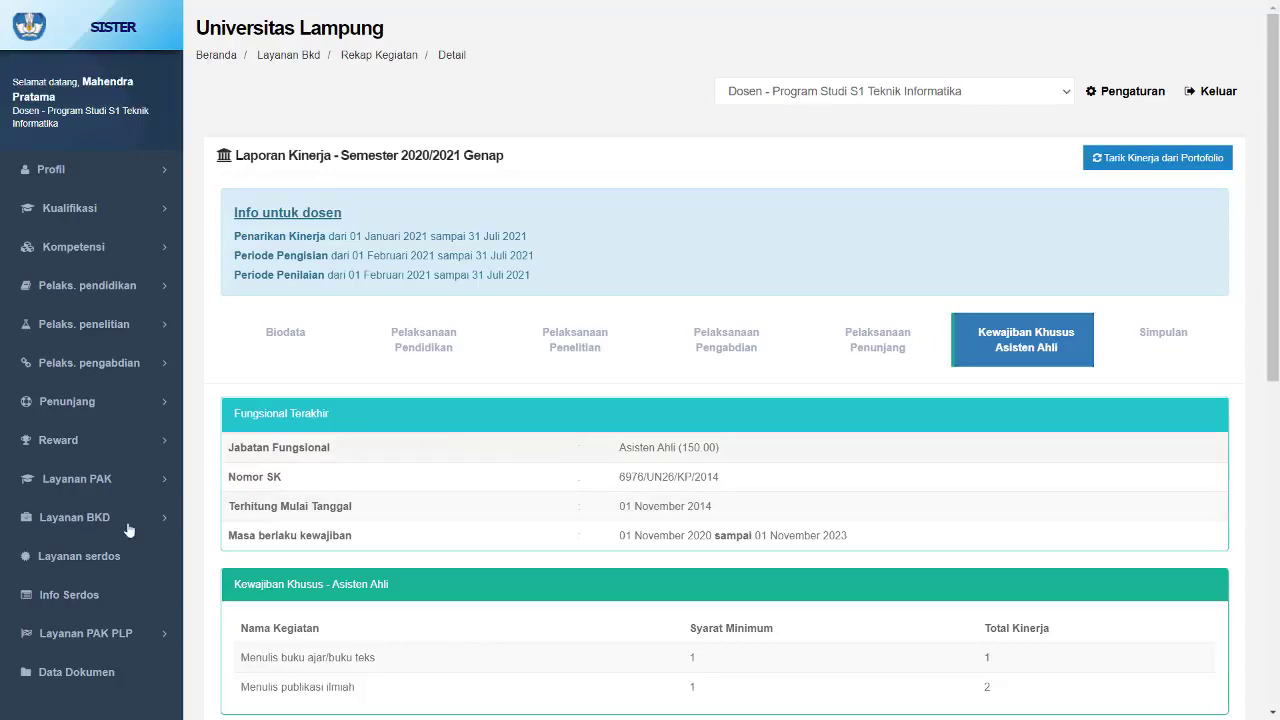
Update the lecturer's biodata in the performance report and acknowledge the resulting notice
click(280, 334)
scroll(1171, 509, down, 1)
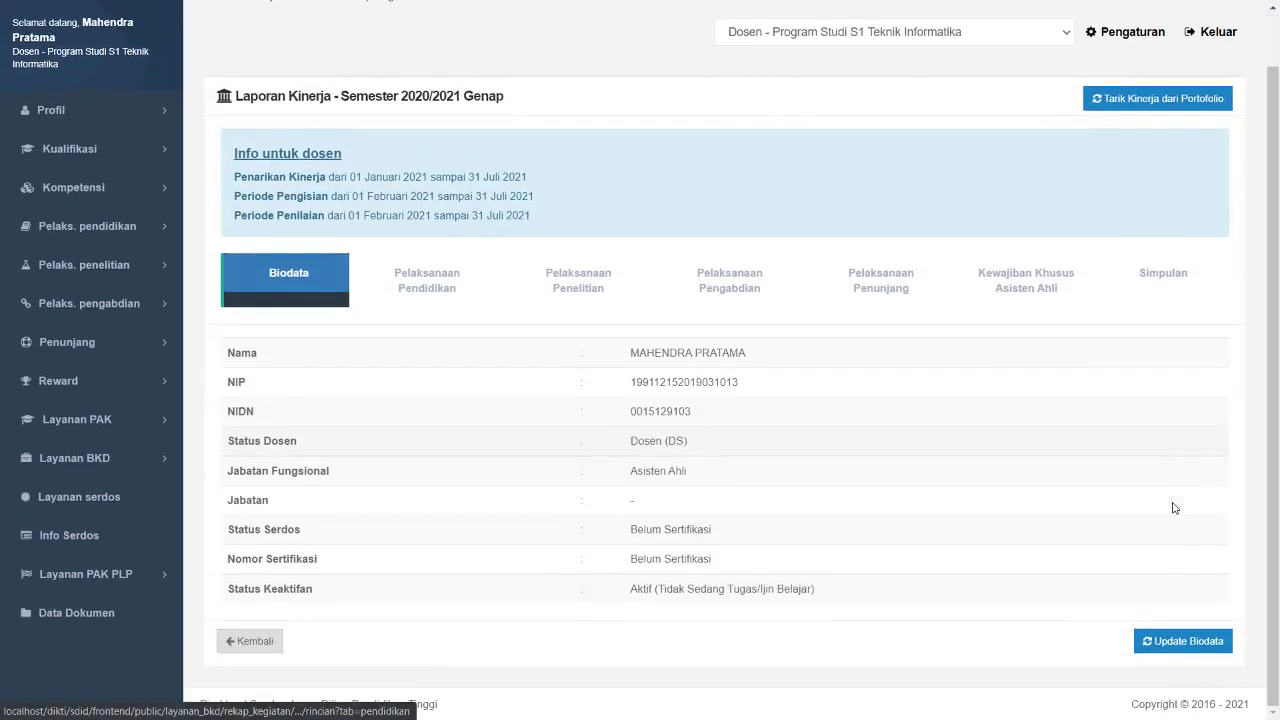
click(1193, 644)
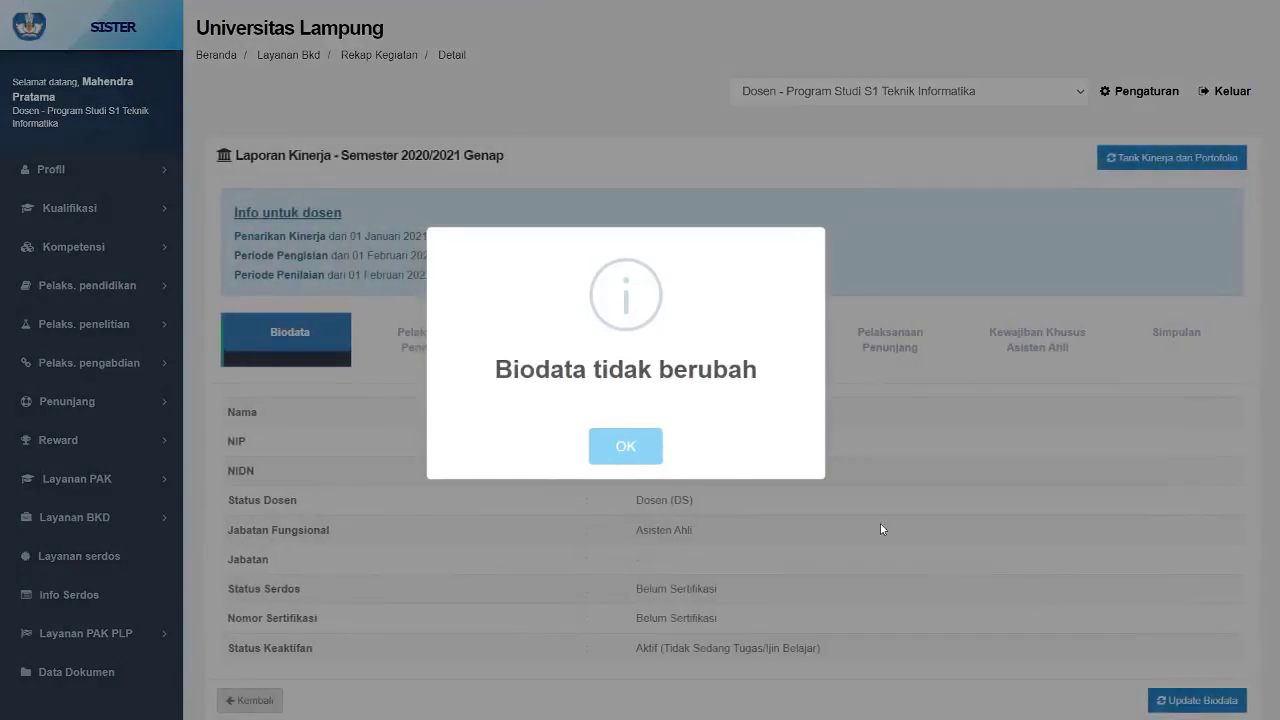
click(626, 447)
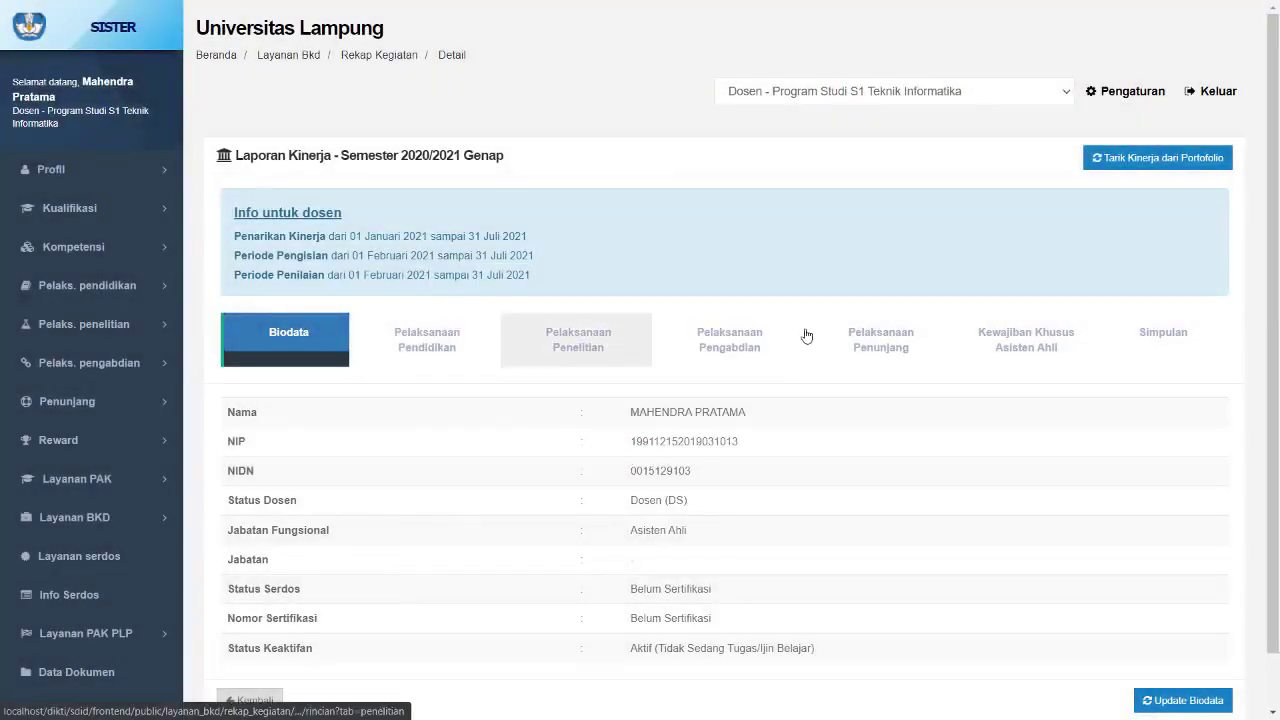
Review the latest functional position and the minimum requirements under Kewajiban Khusus Asisten Ahli in the performance report
click(998, 352)
scroll(998, 352, down, 3)
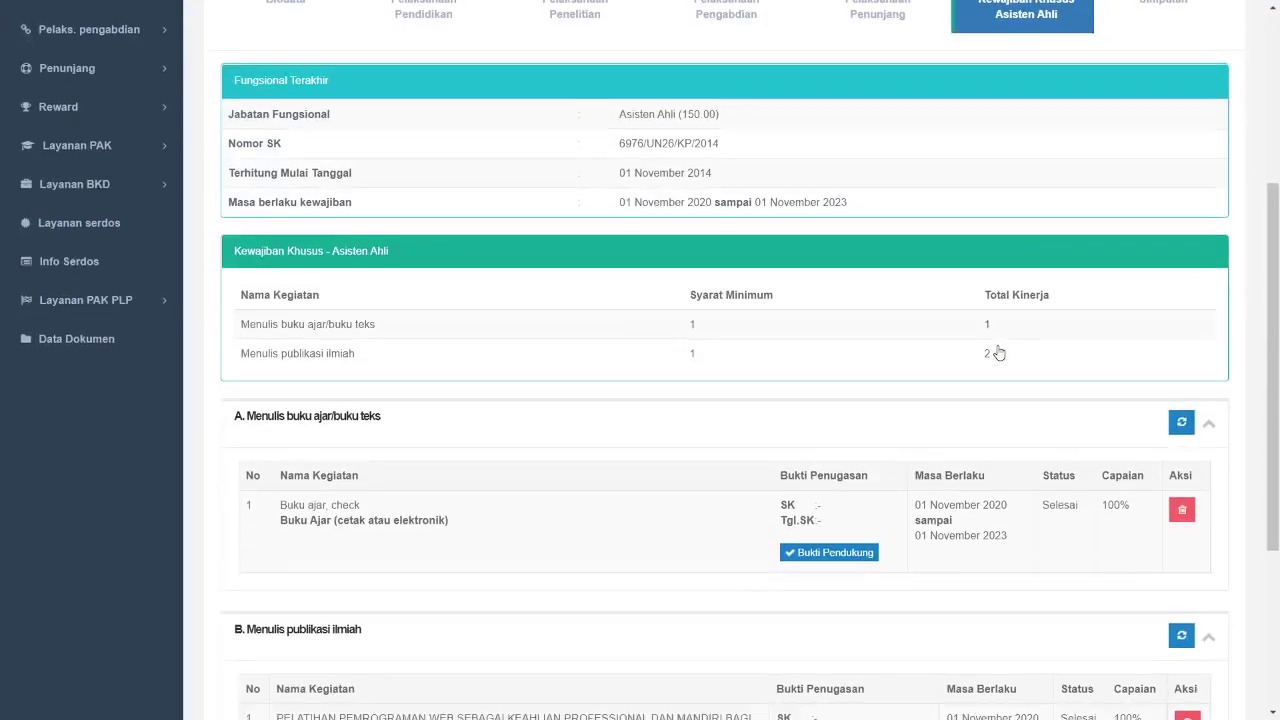
scroll(1023, 363, up, 3)
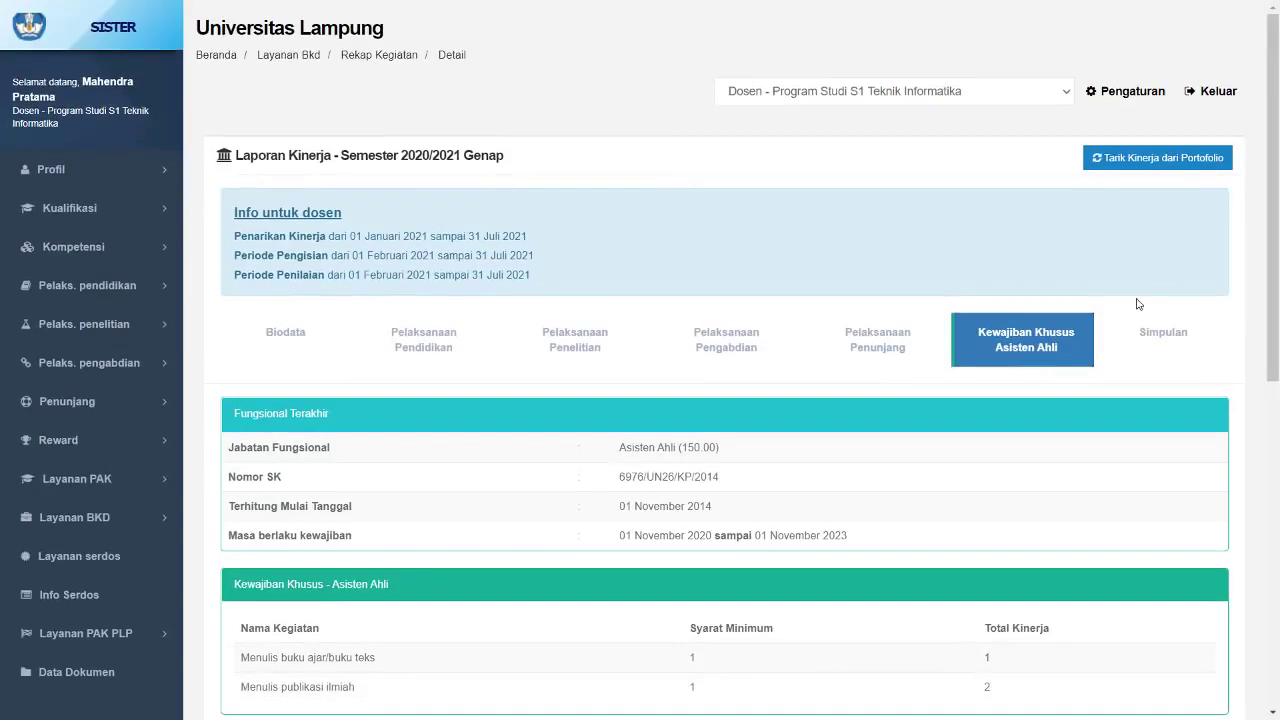
Examine the report's Simpulan: the Kewajiban BKD credit table, the total workload verdict and the special obligation result
click(1175, 343)
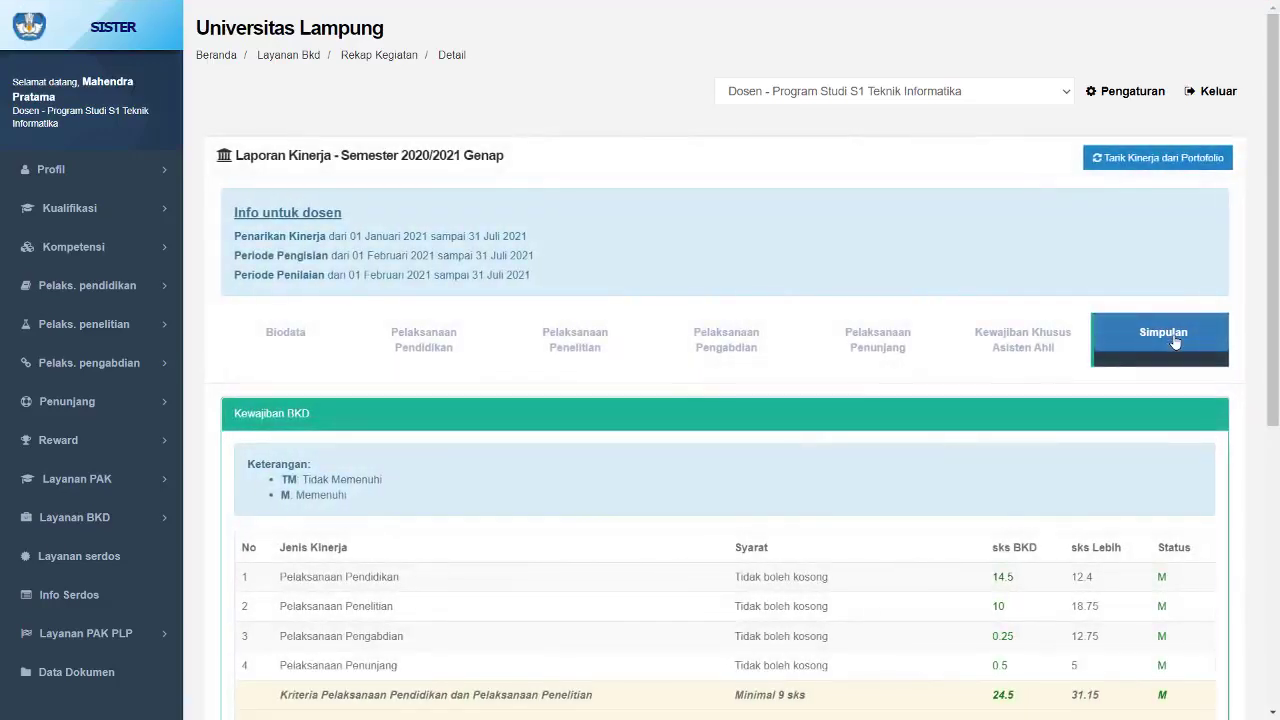
scroll(1175, 343, down, 2)
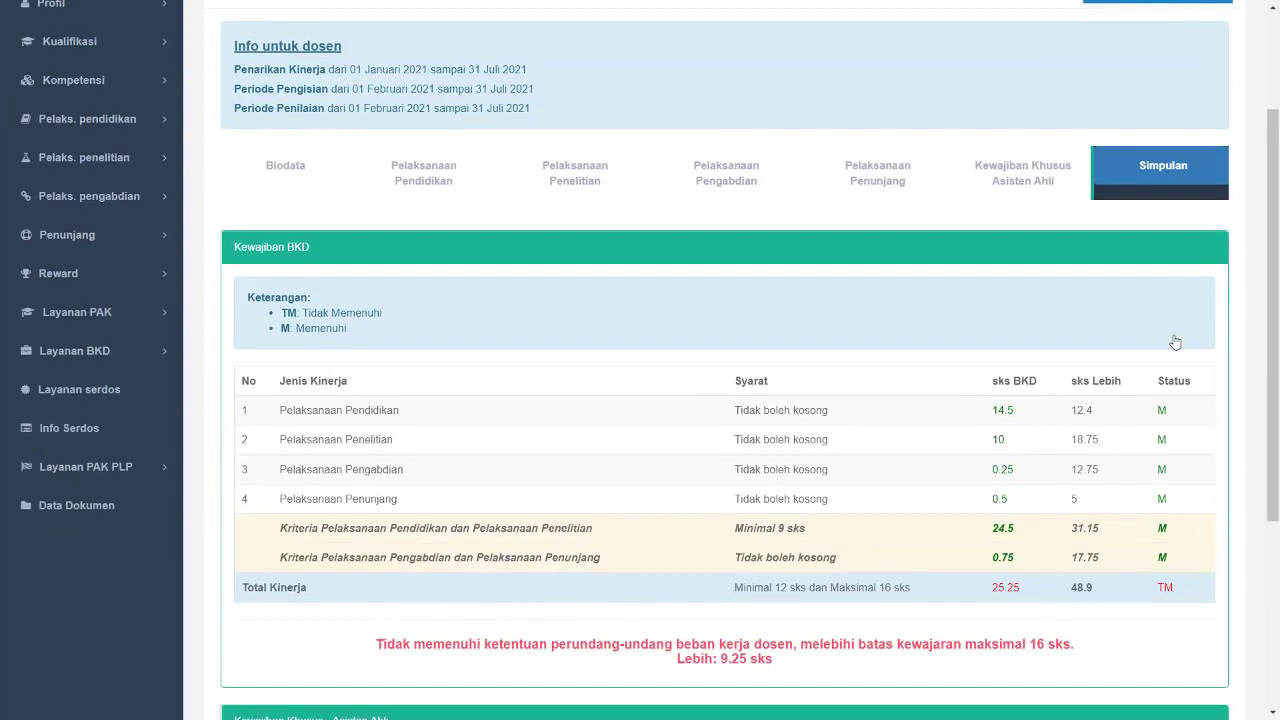
scroll(1155, 338, down, 4)
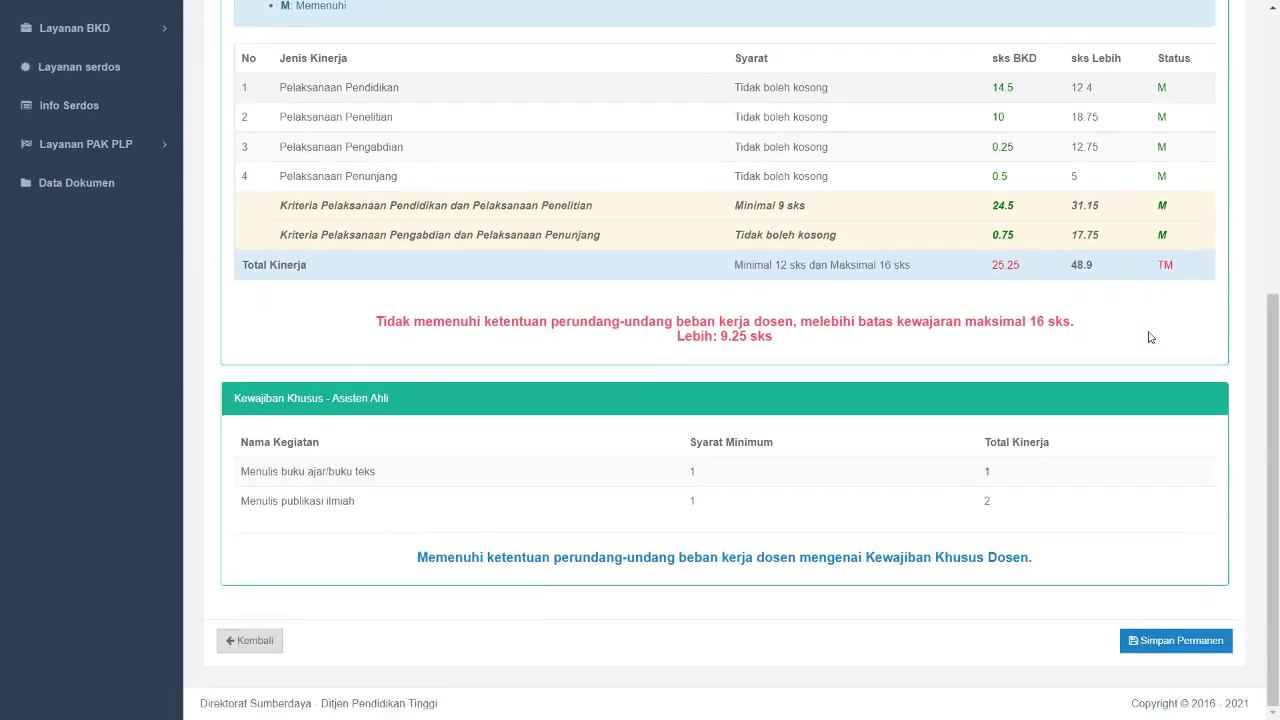
scroll(1149, 337, up, 2)
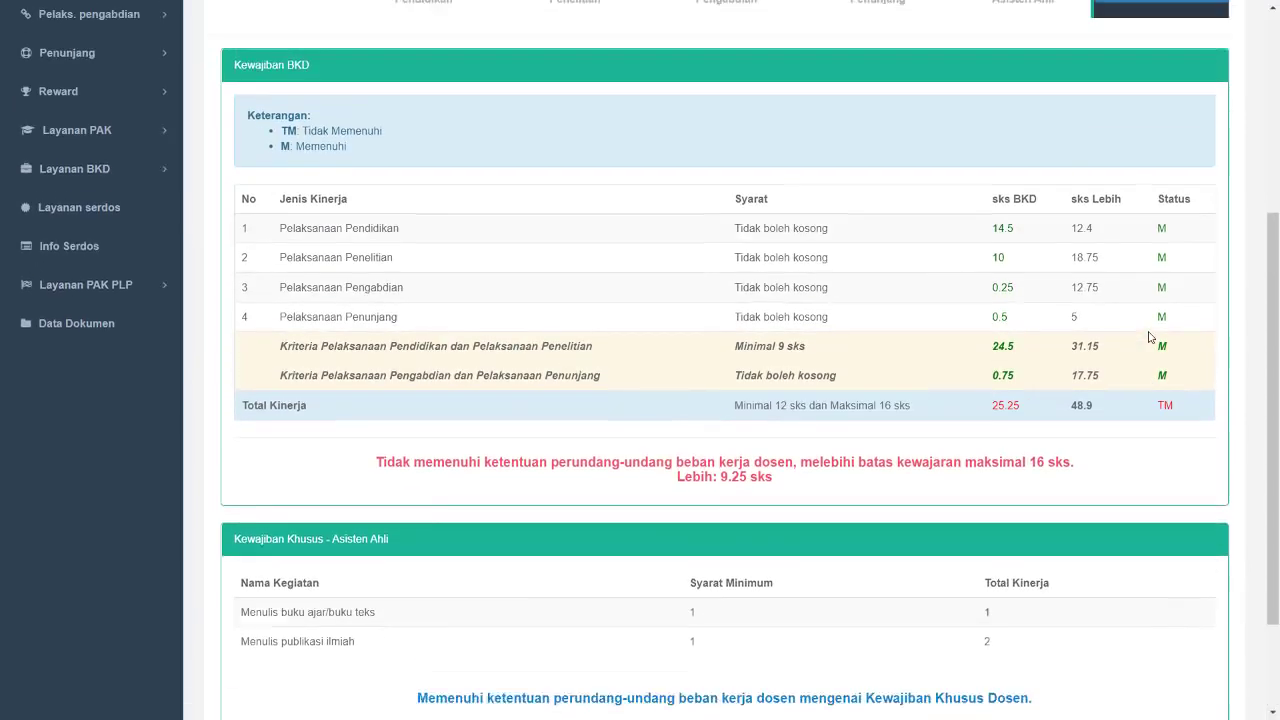
scroll(1149, 337, up, 2)
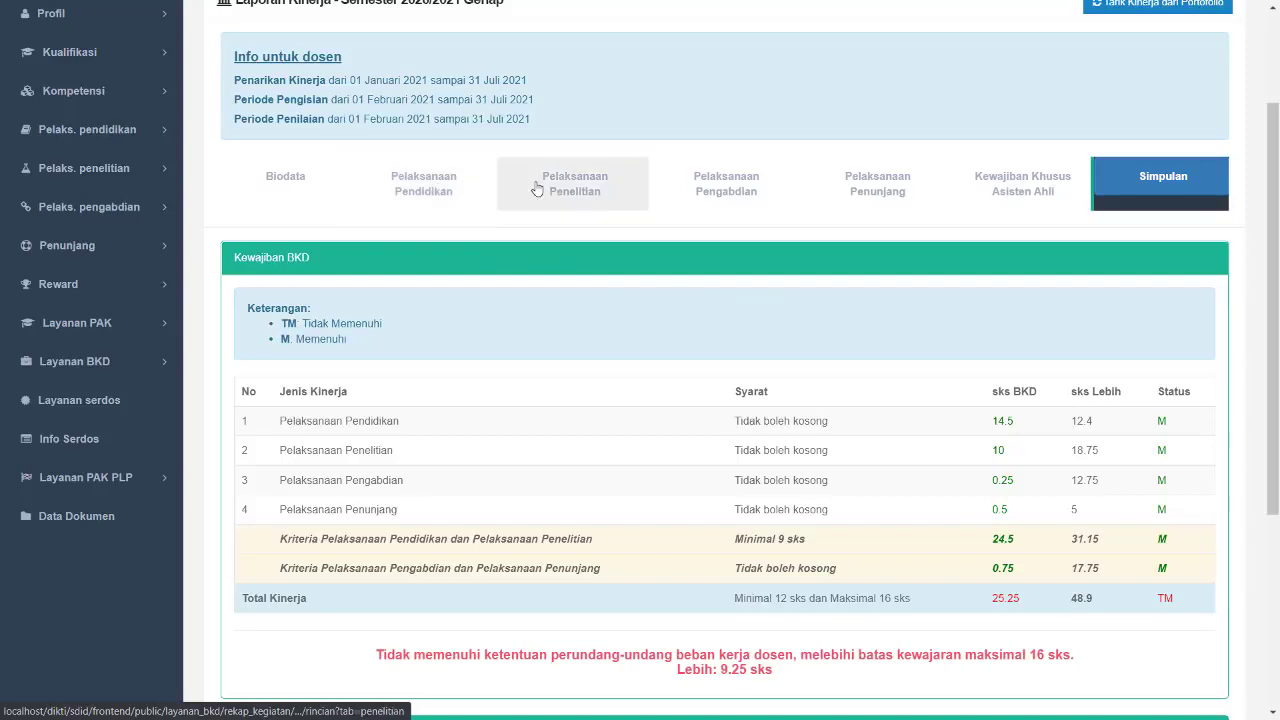
Change the status of the Diklat activity Kegiatan A in Pelaksanaan Pendidikan to Beban lebih and acknowledge the notice
click(456, 201)
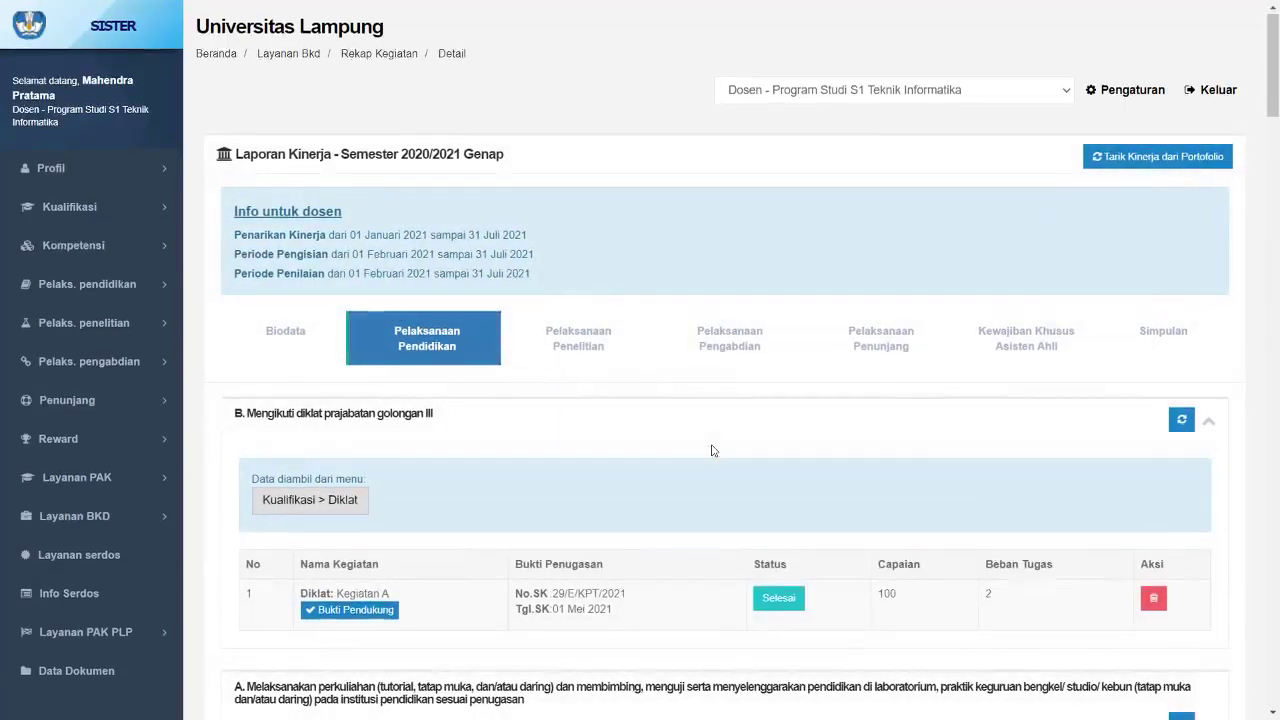
scroll(713, 450, down, 3)
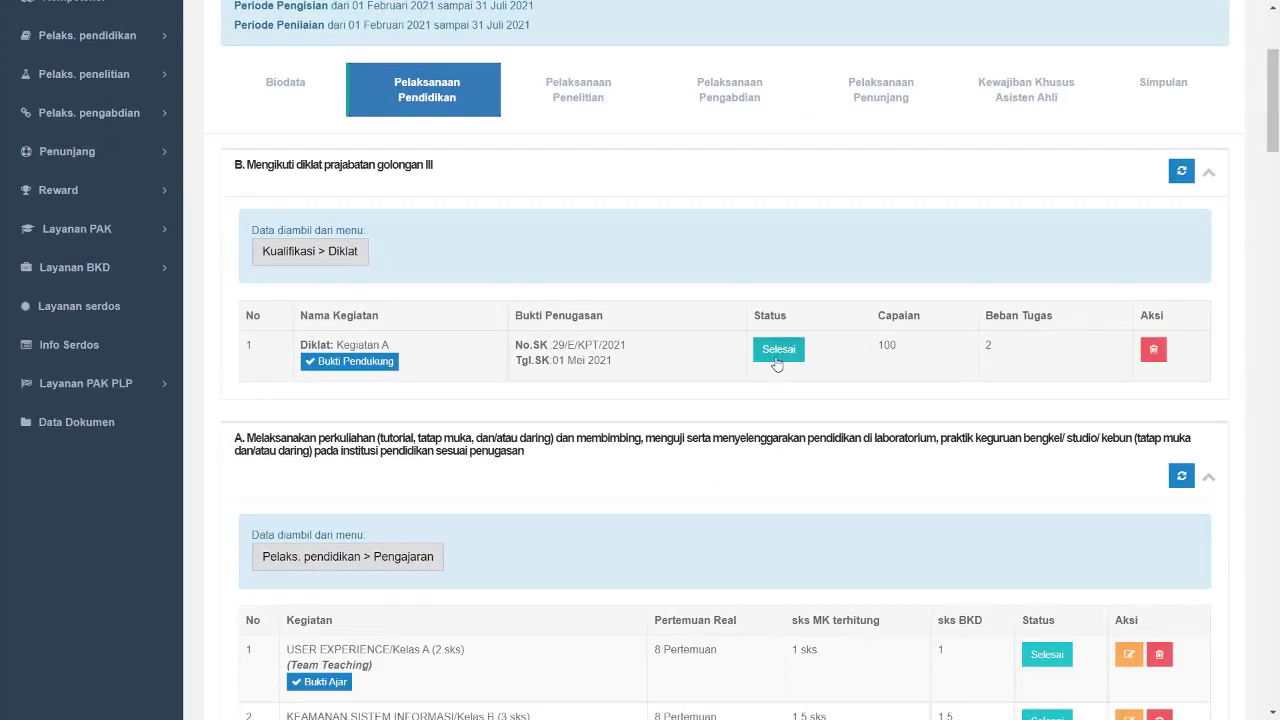
click(777, 352)
click(726, 155)
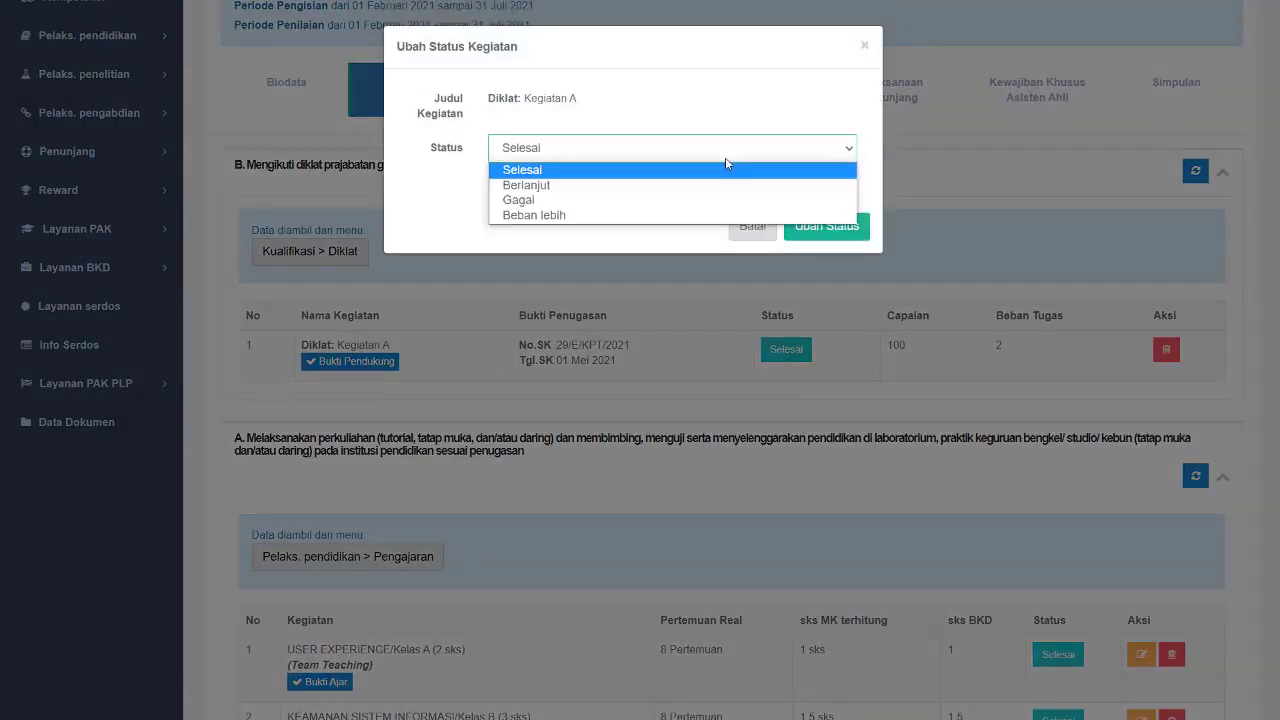
click(712, 216)
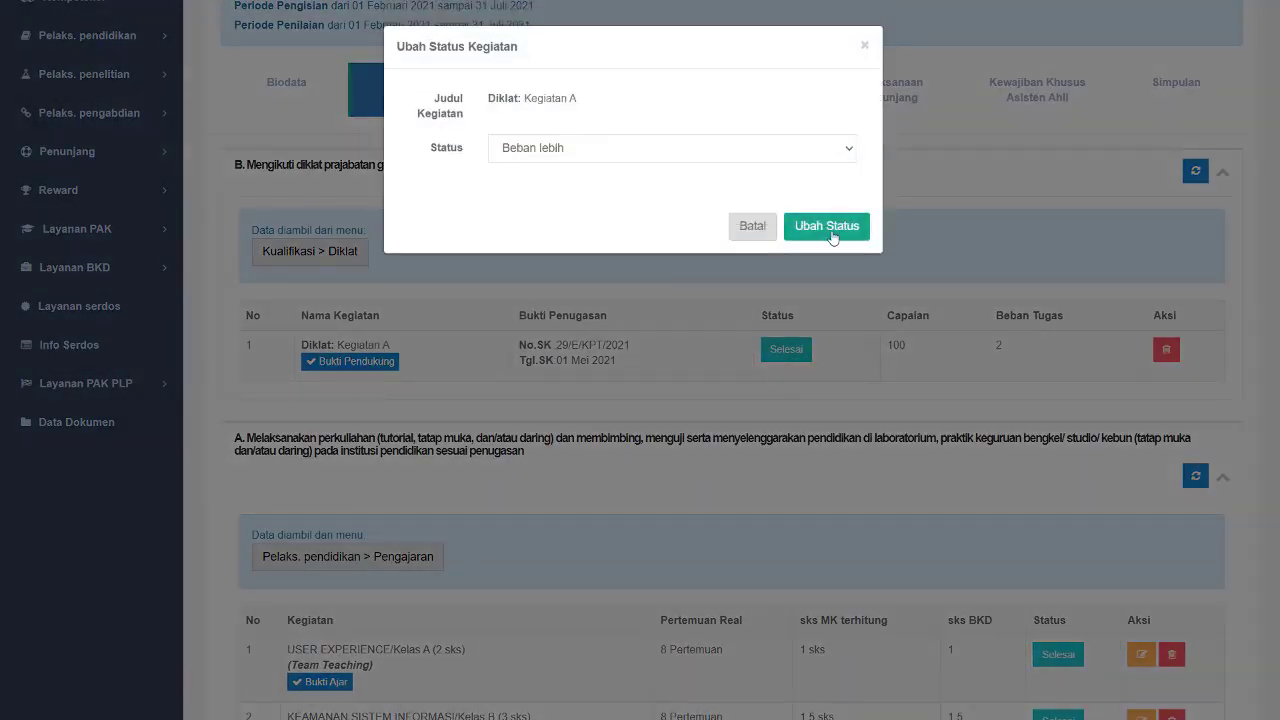
click(826, 226)
click(629, 463)
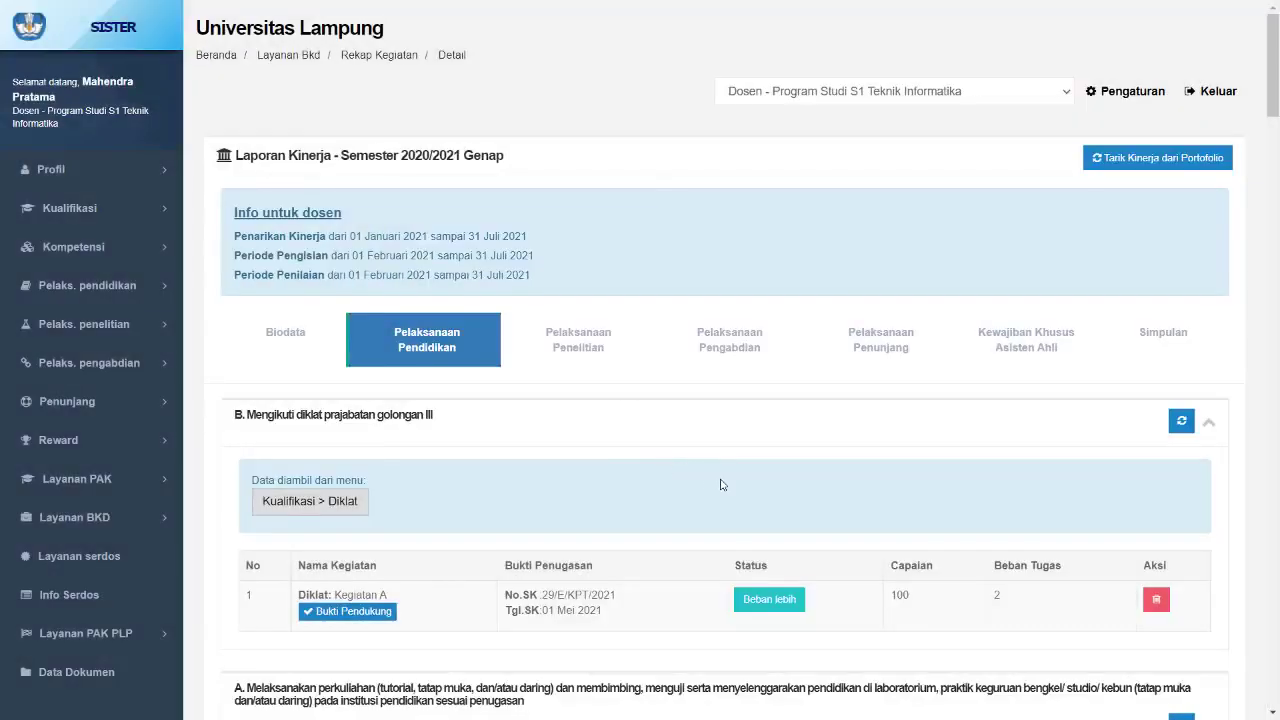
Check the recalculated Kewajiban BKD totals and the excess sks in the report's Simpulan
scroll(722, 484, down, 3)
scroll(722, 485, down, 2)
scroll(722, 485, up, 5)
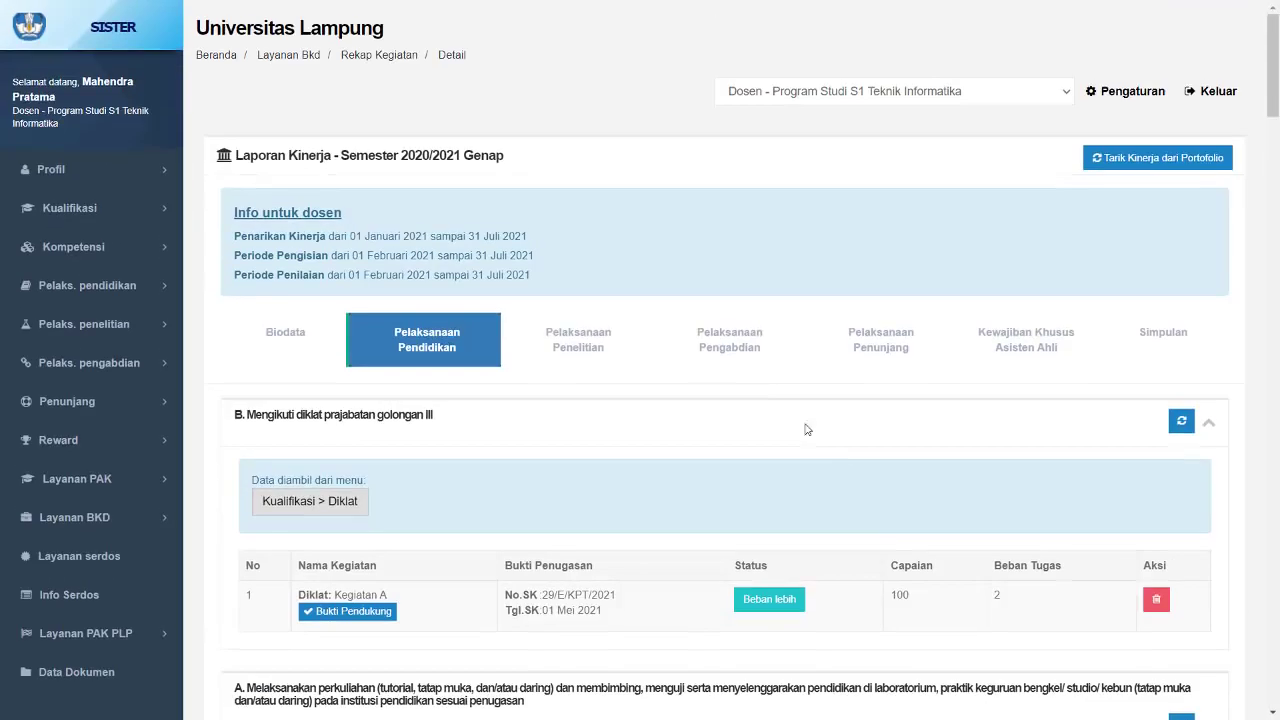
click(1141, 343)
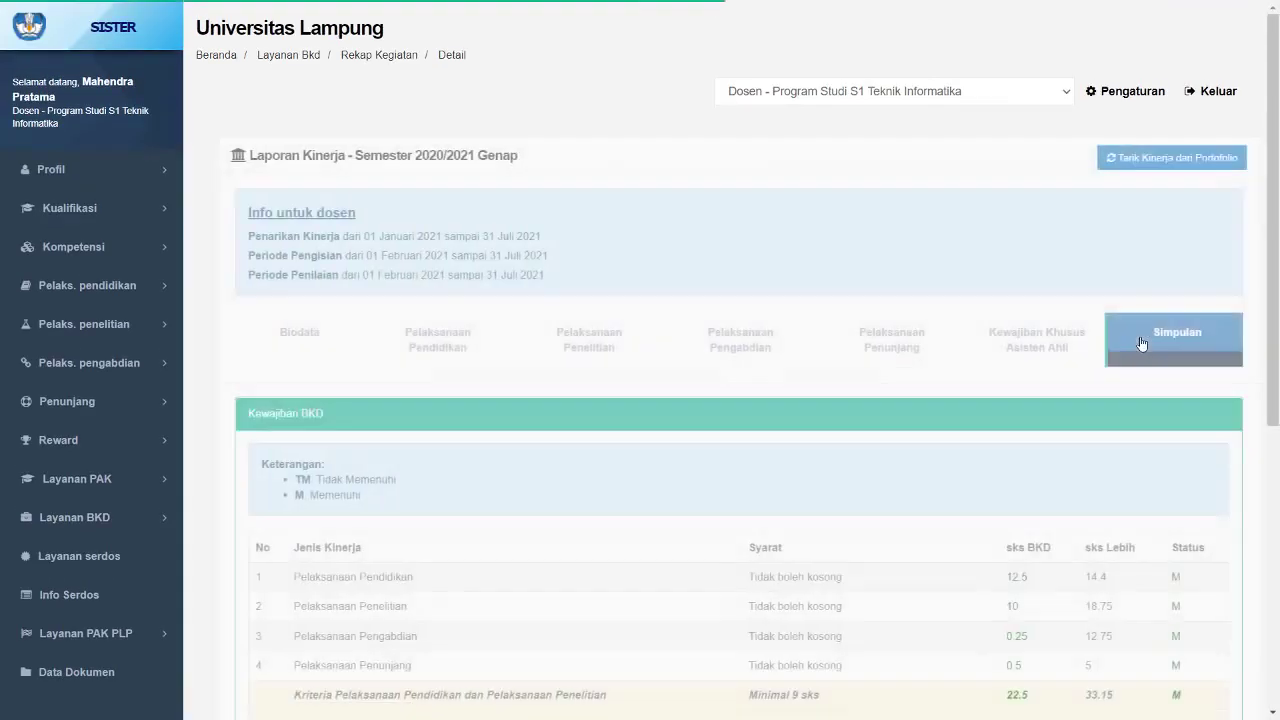
scroll(1141, 343, down, 3)
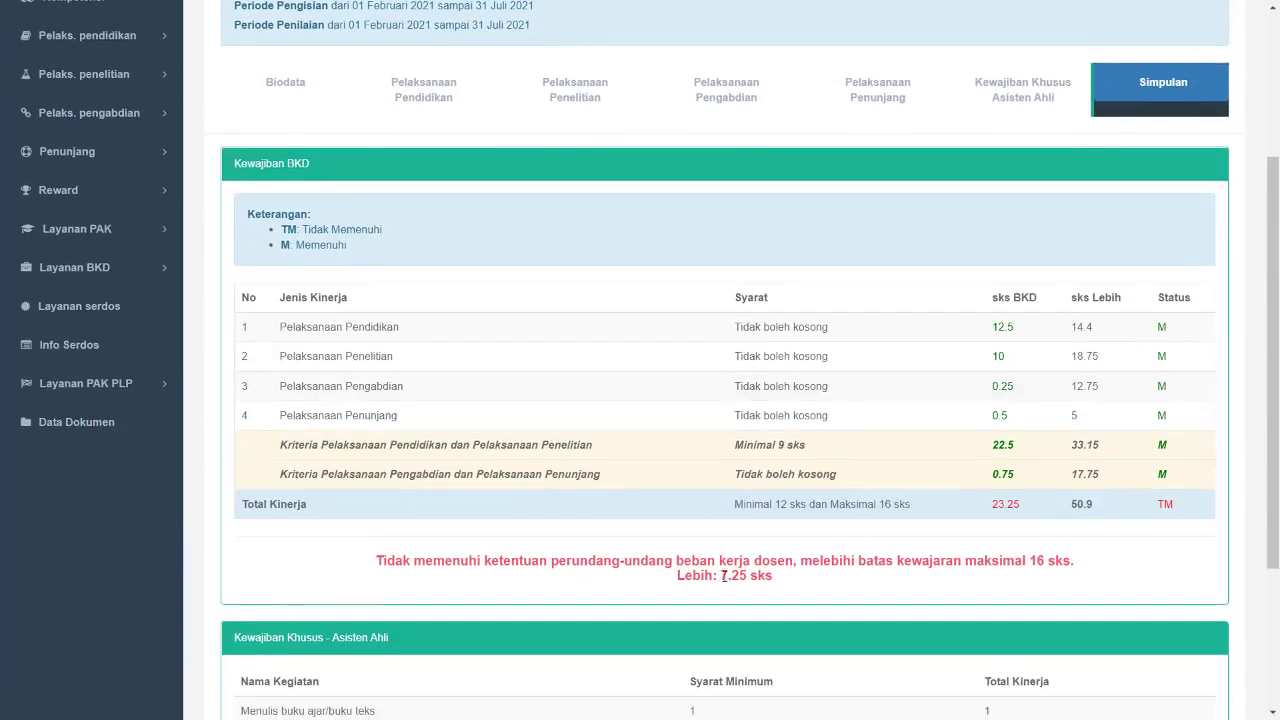
drag(723, 576, 750, 577)
click(838, 590)
scroll(838, 590, up, 2)
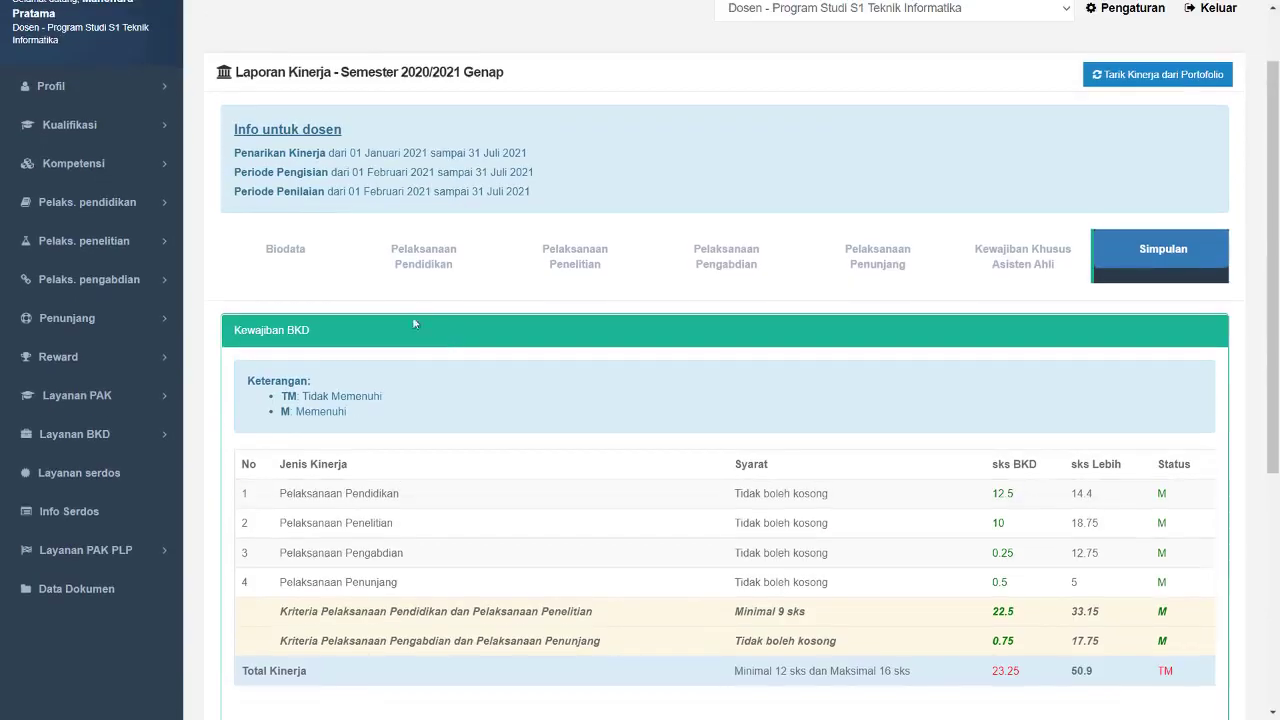
Set the translated book entry in section D of Pelaksanaan Penelitian to Beban lebih and acknowledge the notice
click(560, 269)
scroll(575, 280, down, 5)
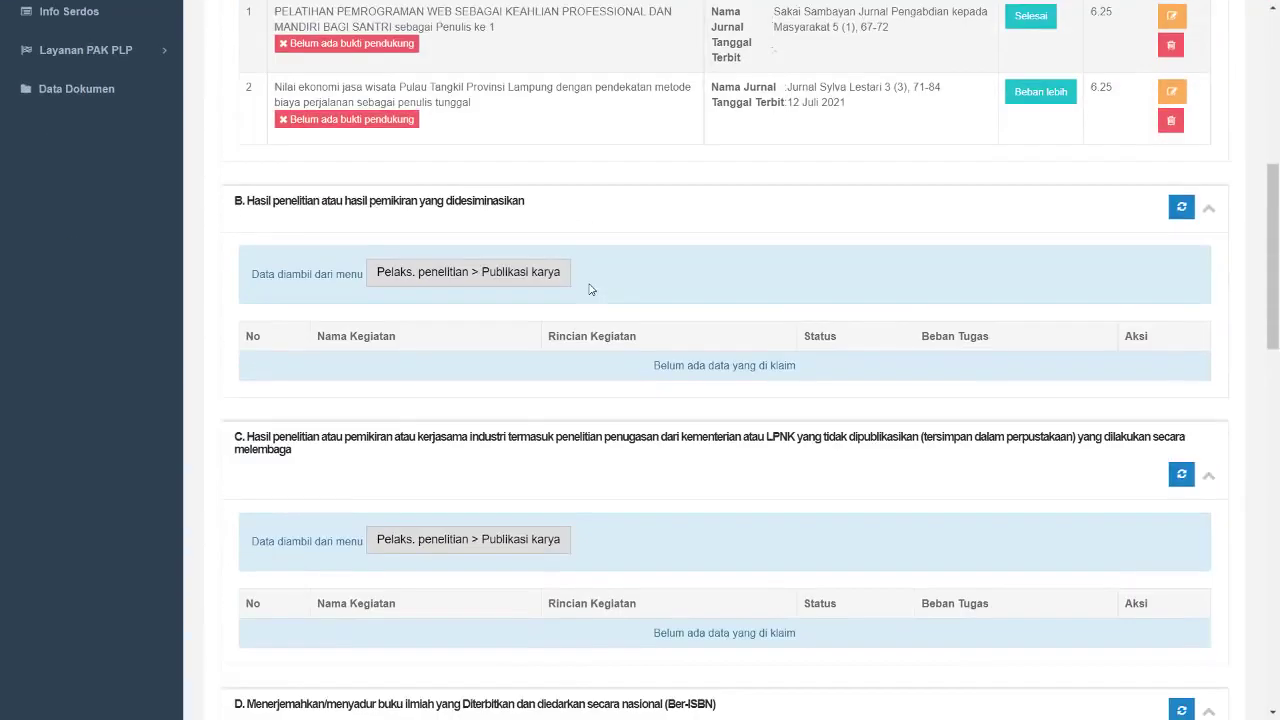
scroll(590, 290, down, 8)
scroll(808, 229, up, 2)
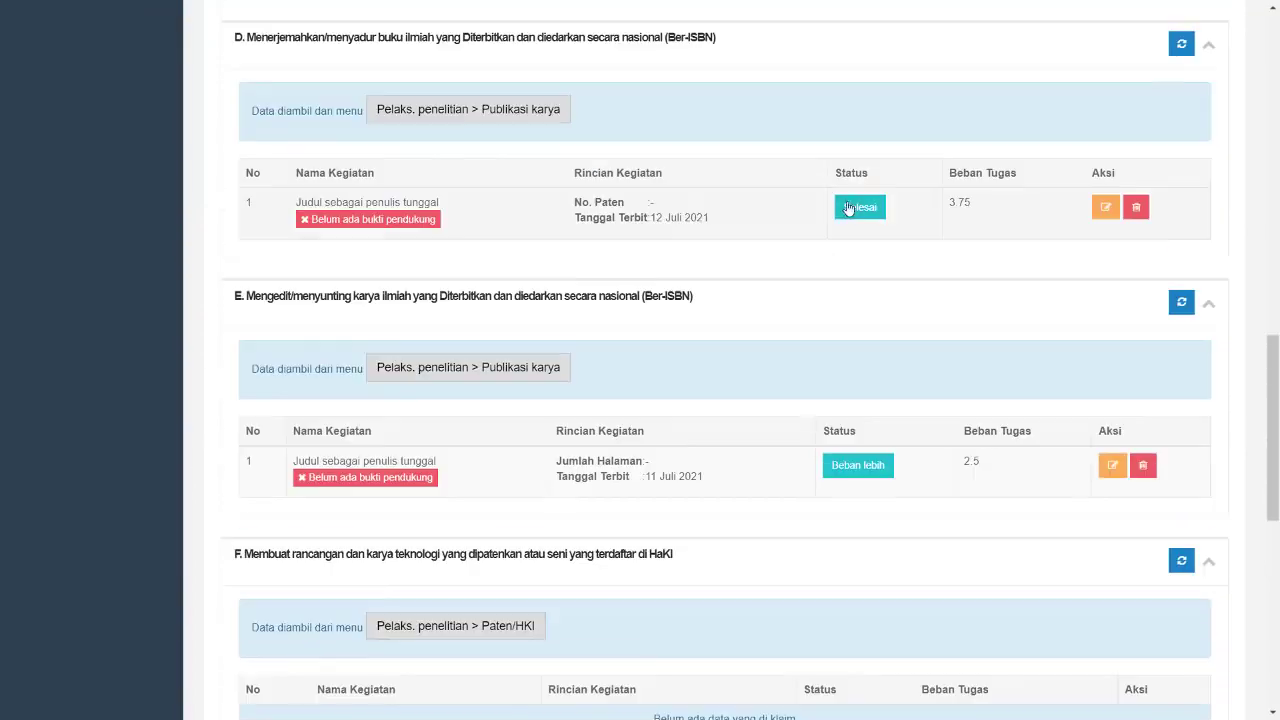
click(848, 208)
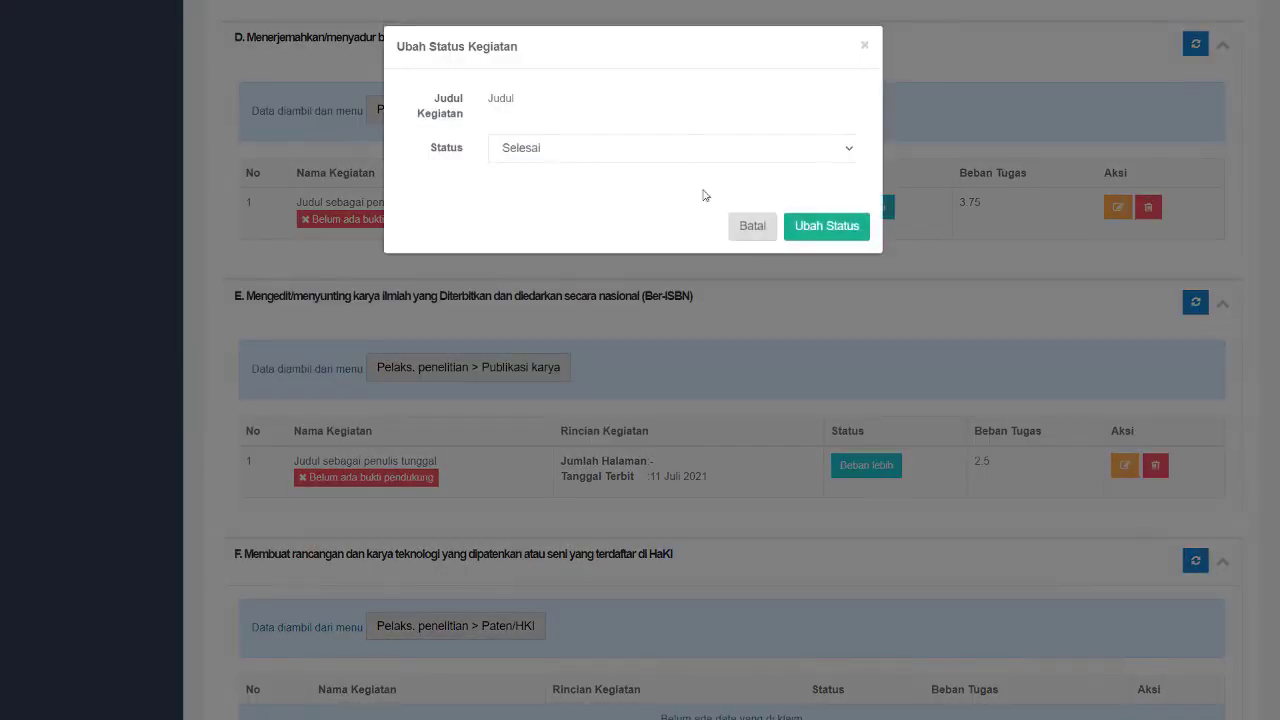
click(692, 152)
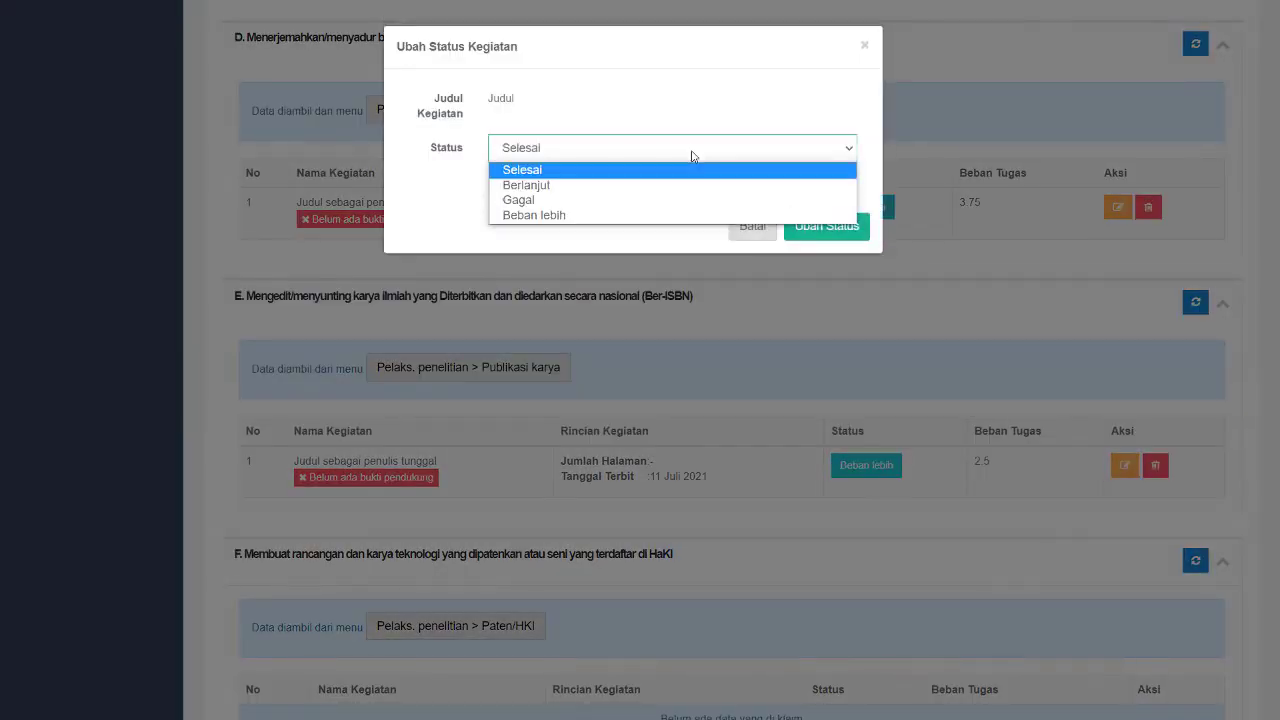
click(679, 215)
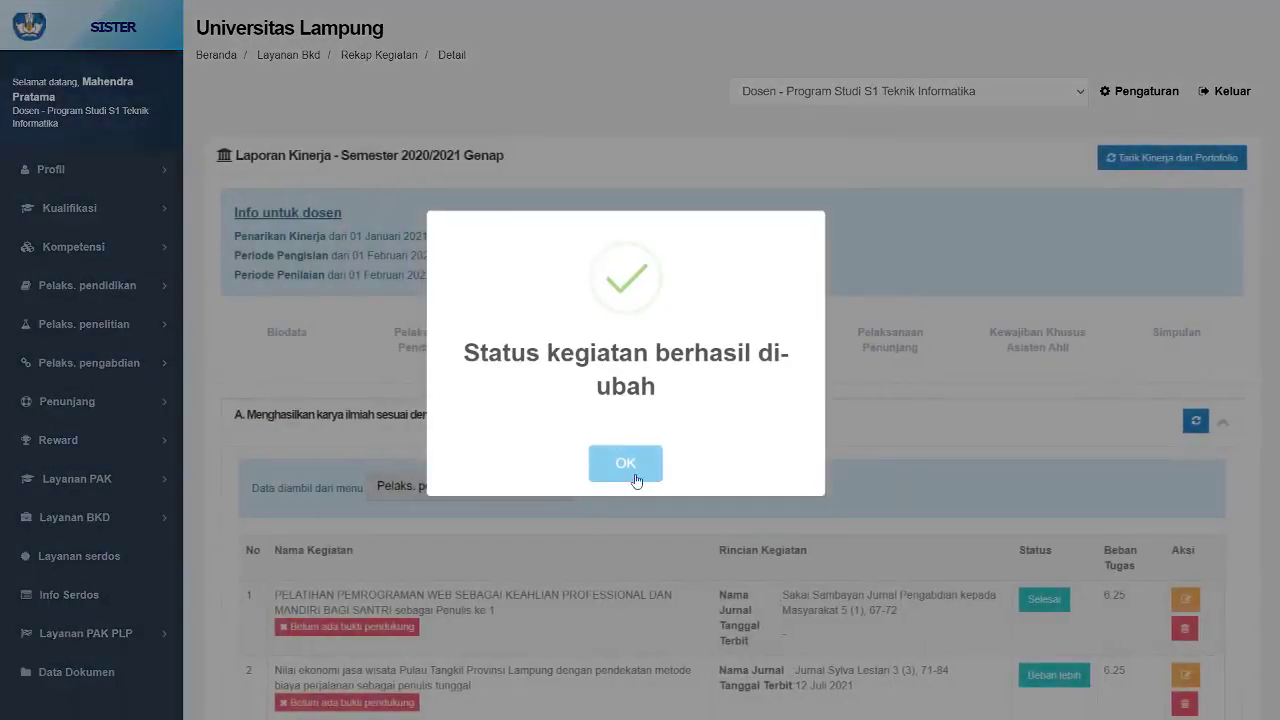
click(632, 470)
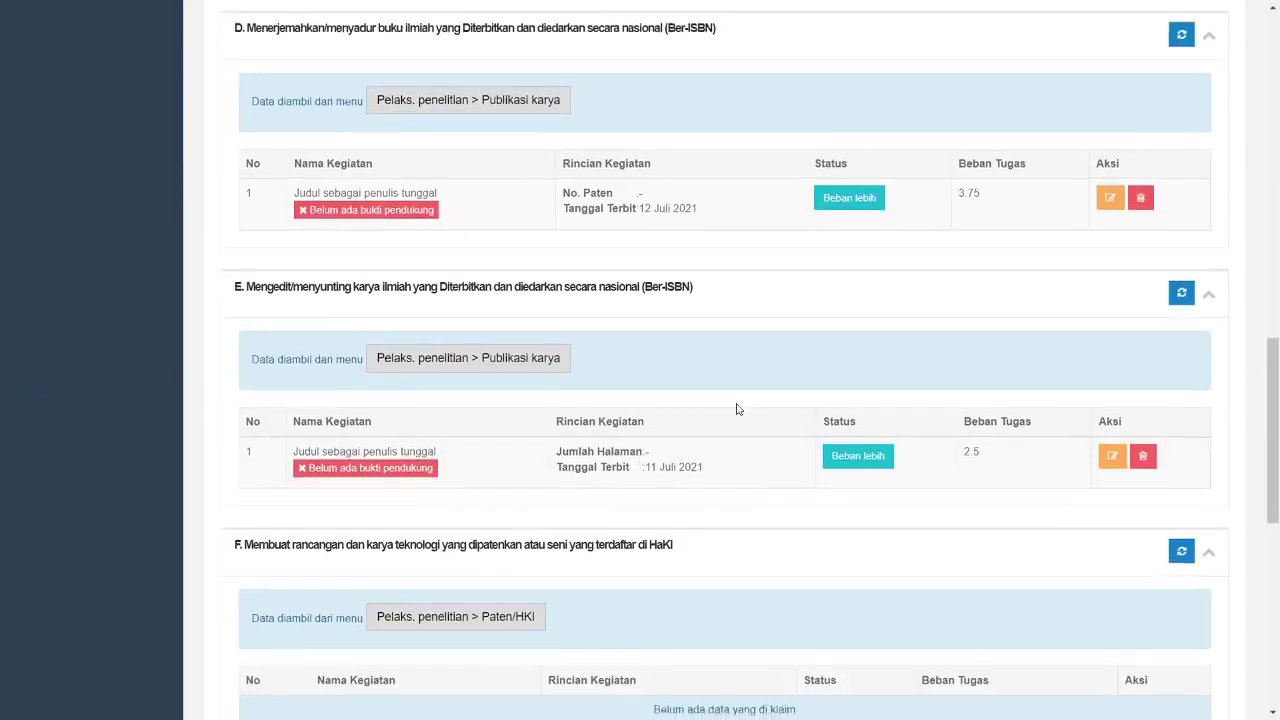
Set the status of the textbook entry under Mengembangkan bahan kuliah in Pelaksanaan Pendidikan to Beban lebih and acknowledge the notice
scroll(738, 410, down, 5)
scroll(738, 410, up, 15)
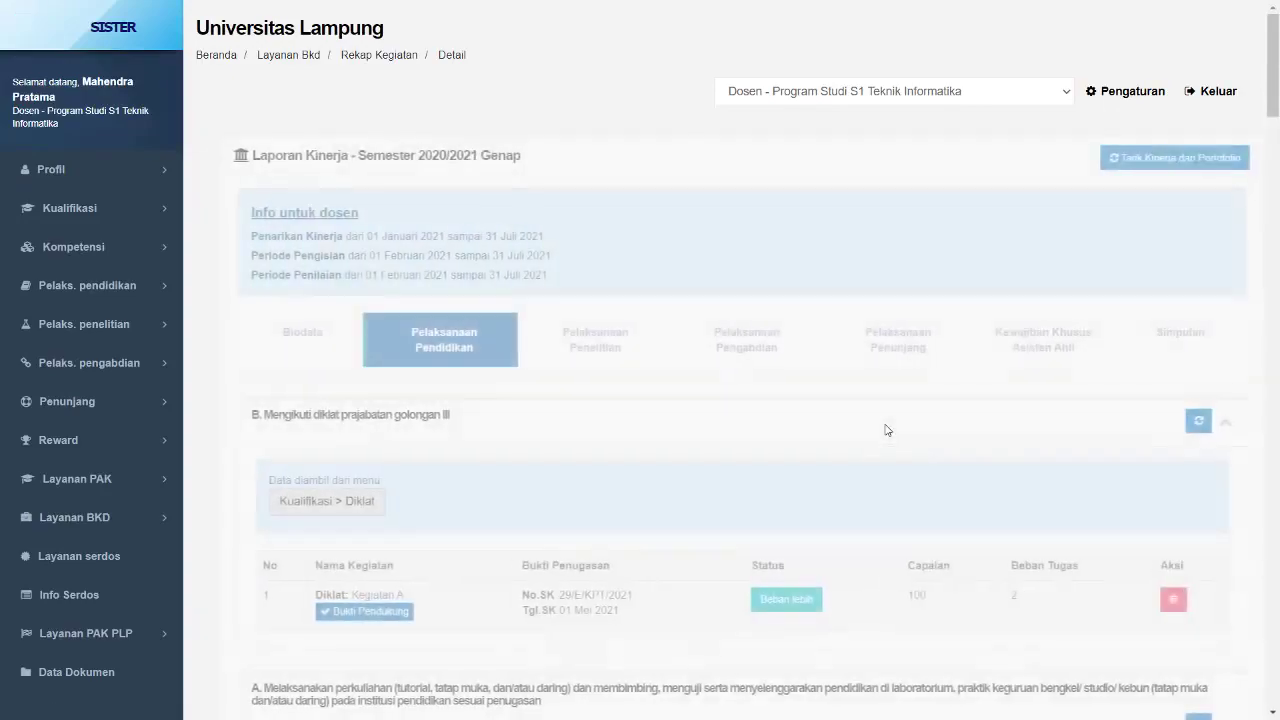
scroll(886, 430, down, 6)
scroll(886, 430, down, 15)
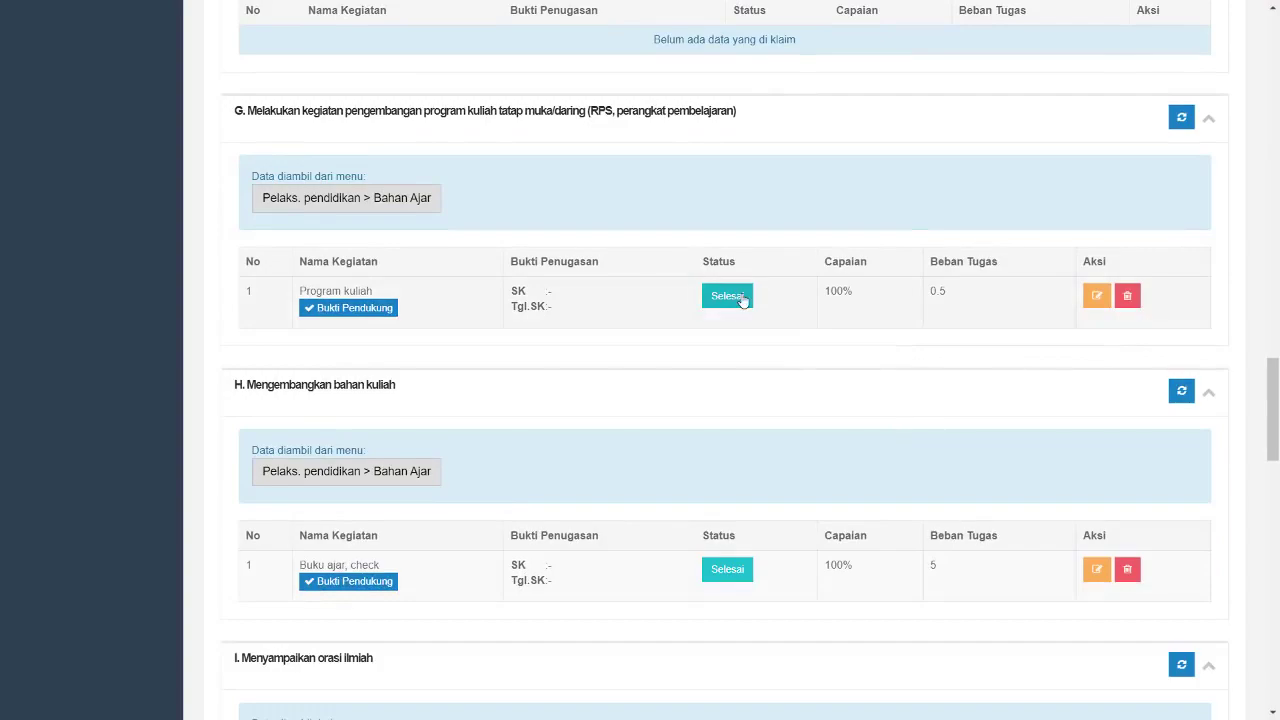
scroll(743, 300, down, 3)
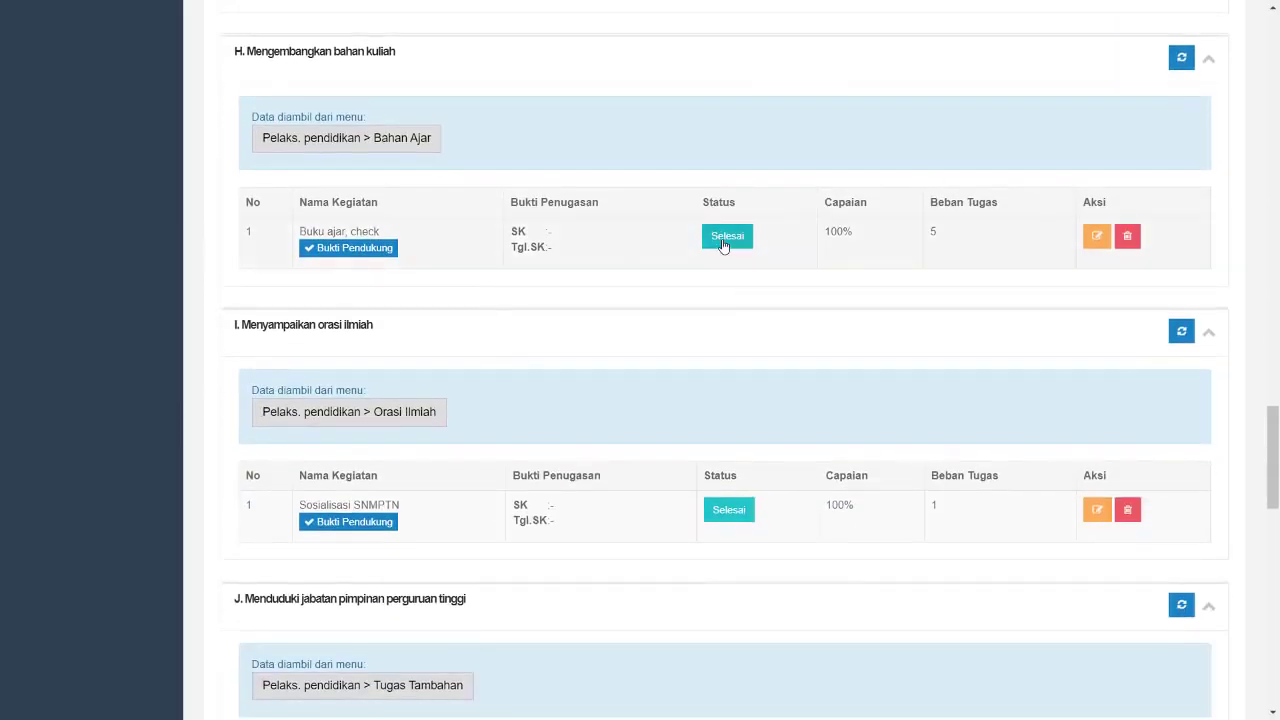
click(725, 243)
click(560, 153)
click(540, 214)
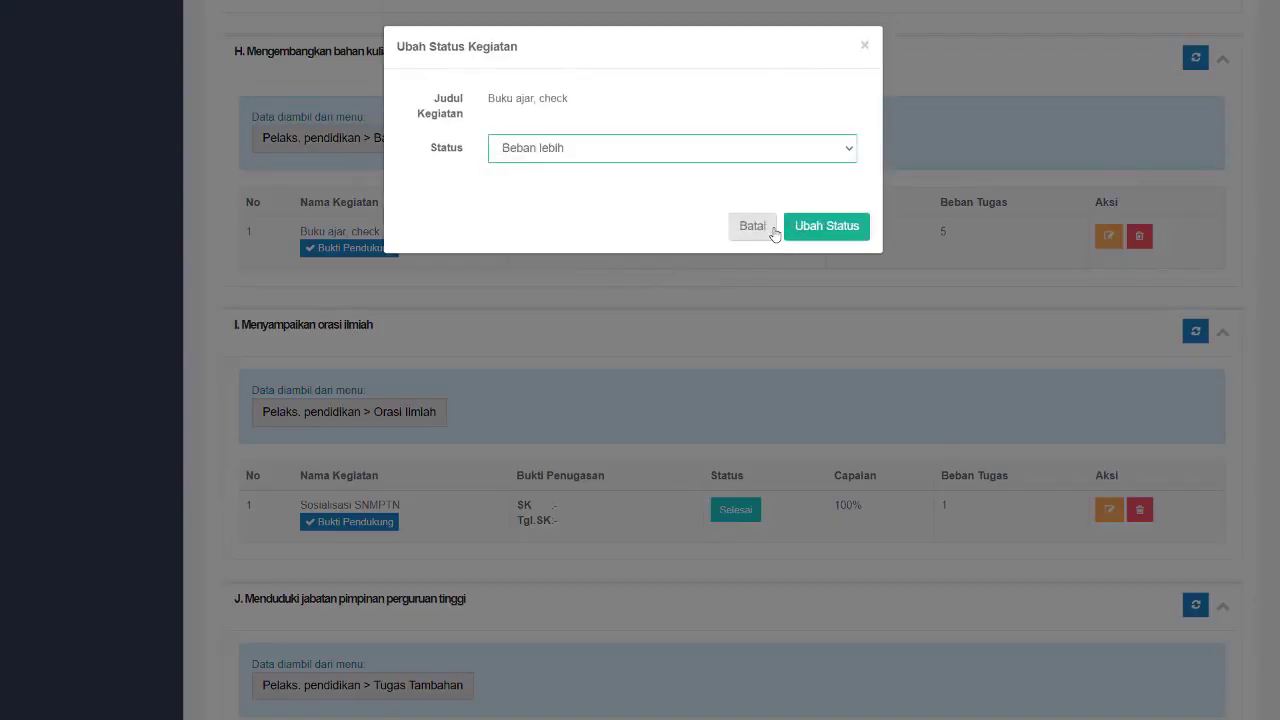
click(828, 232)
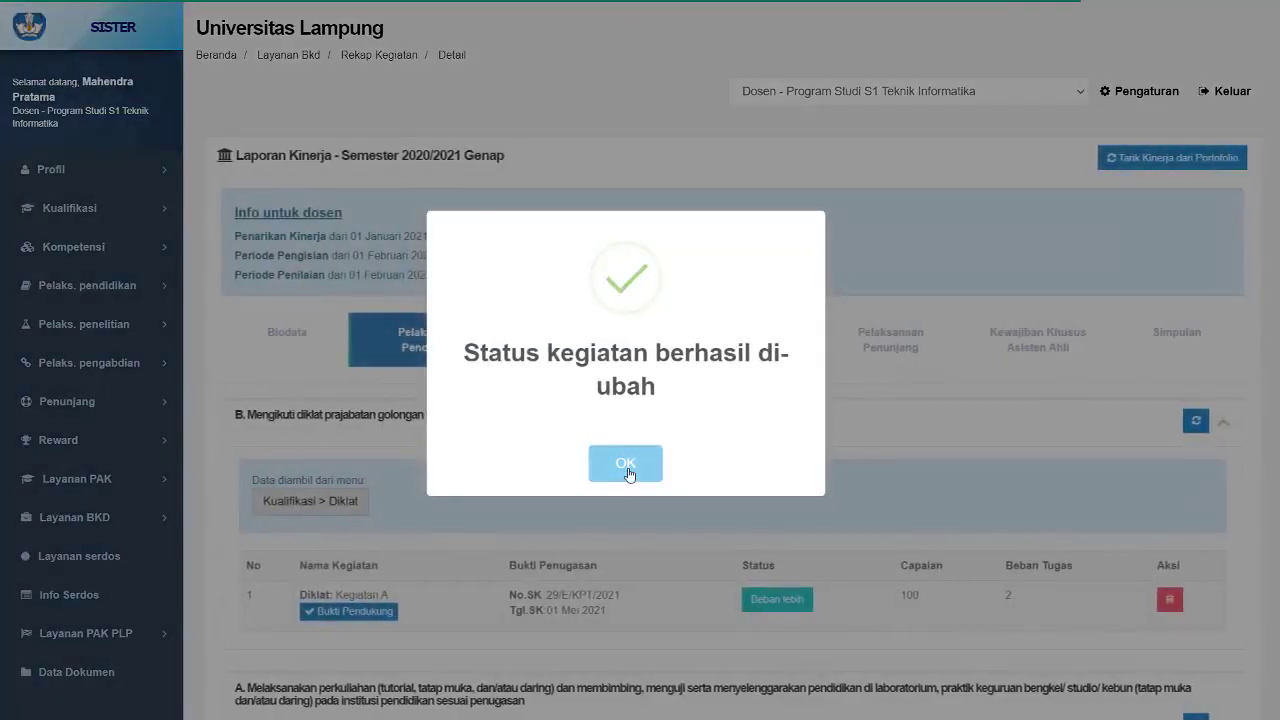
click(627, 466)
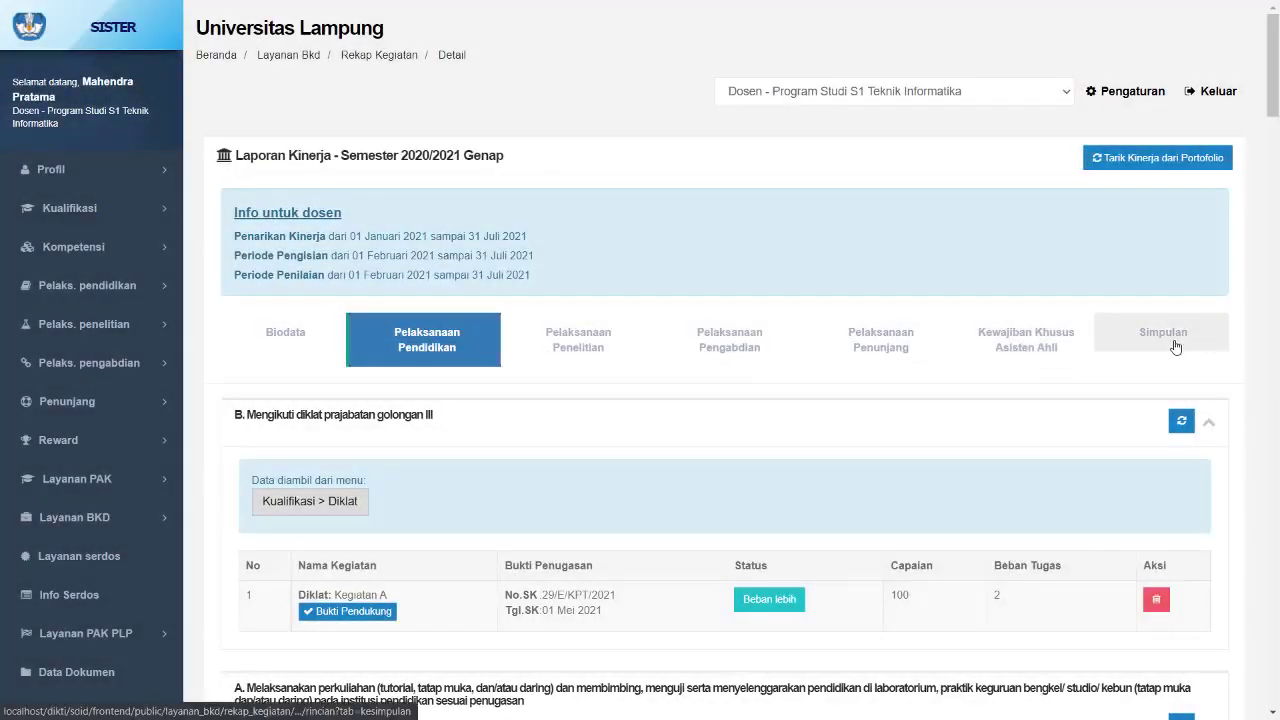
Review the Simpulan again, reading the Kewajiban BKD totals and the compliance statements for workload and special obligations
click(1175, 347)
scroll(1100, 345, down, 3)
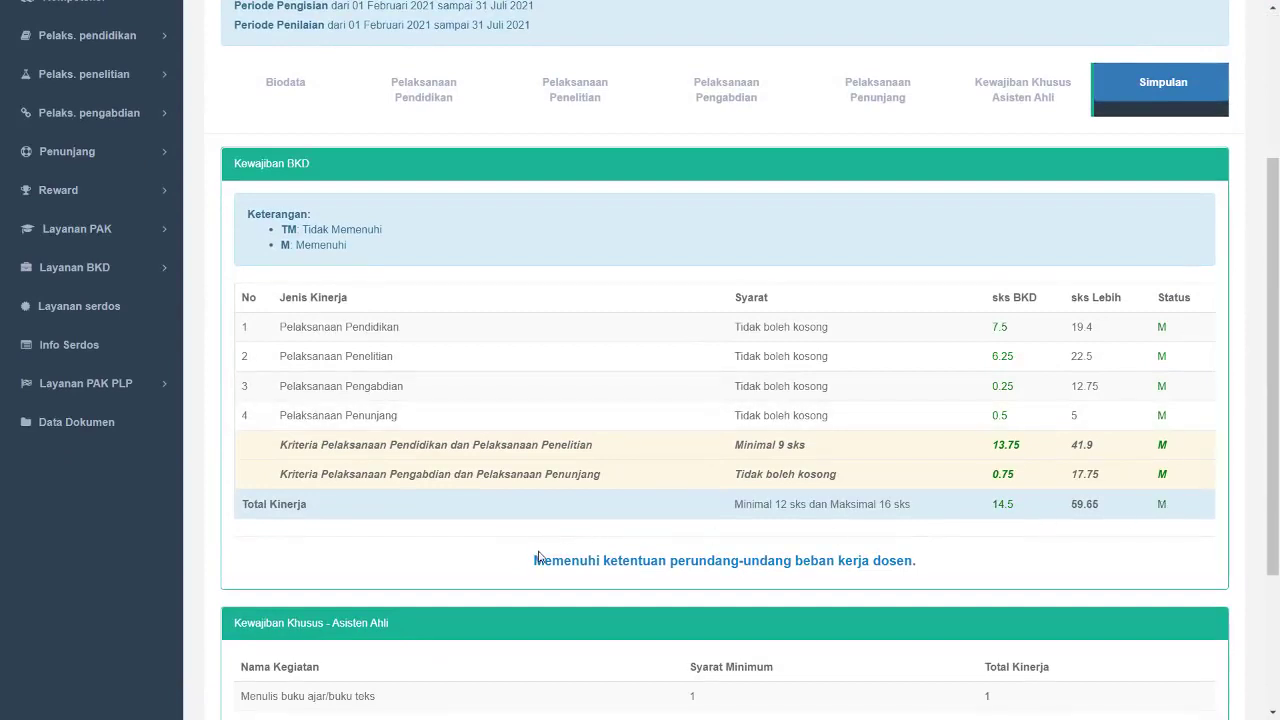
drag(535, 559, 967, 567)
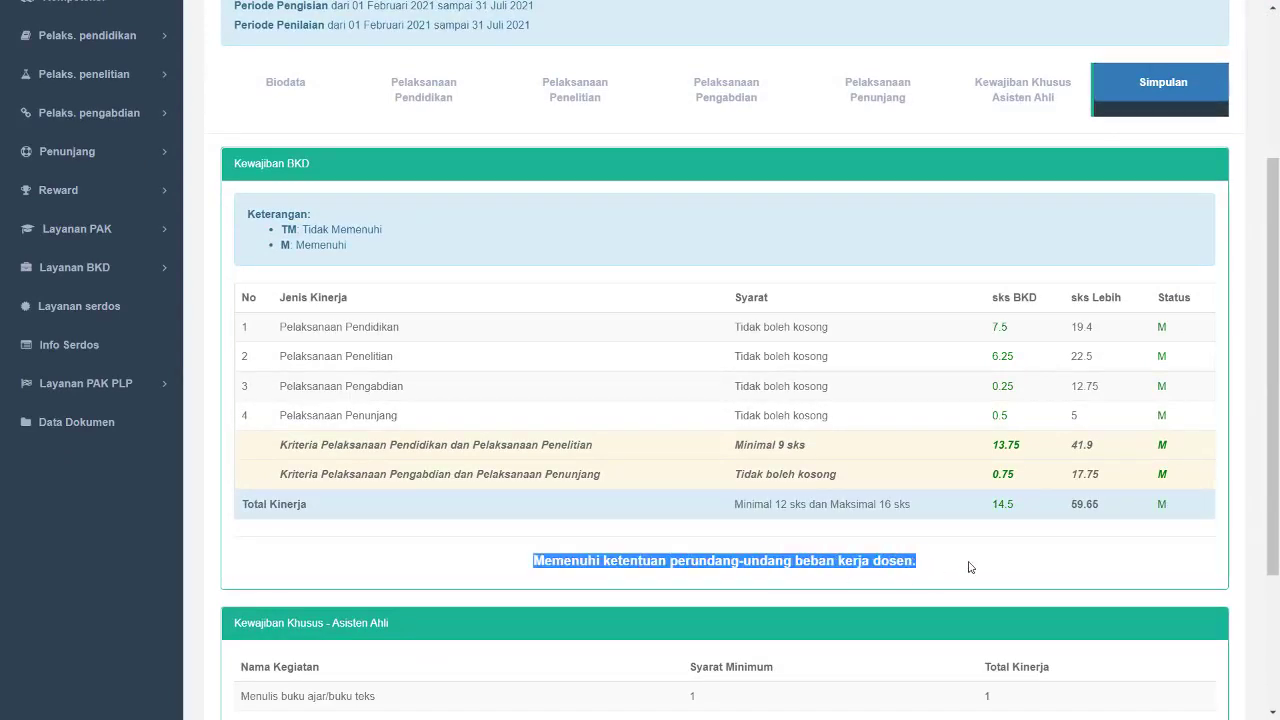
click(968, 567)
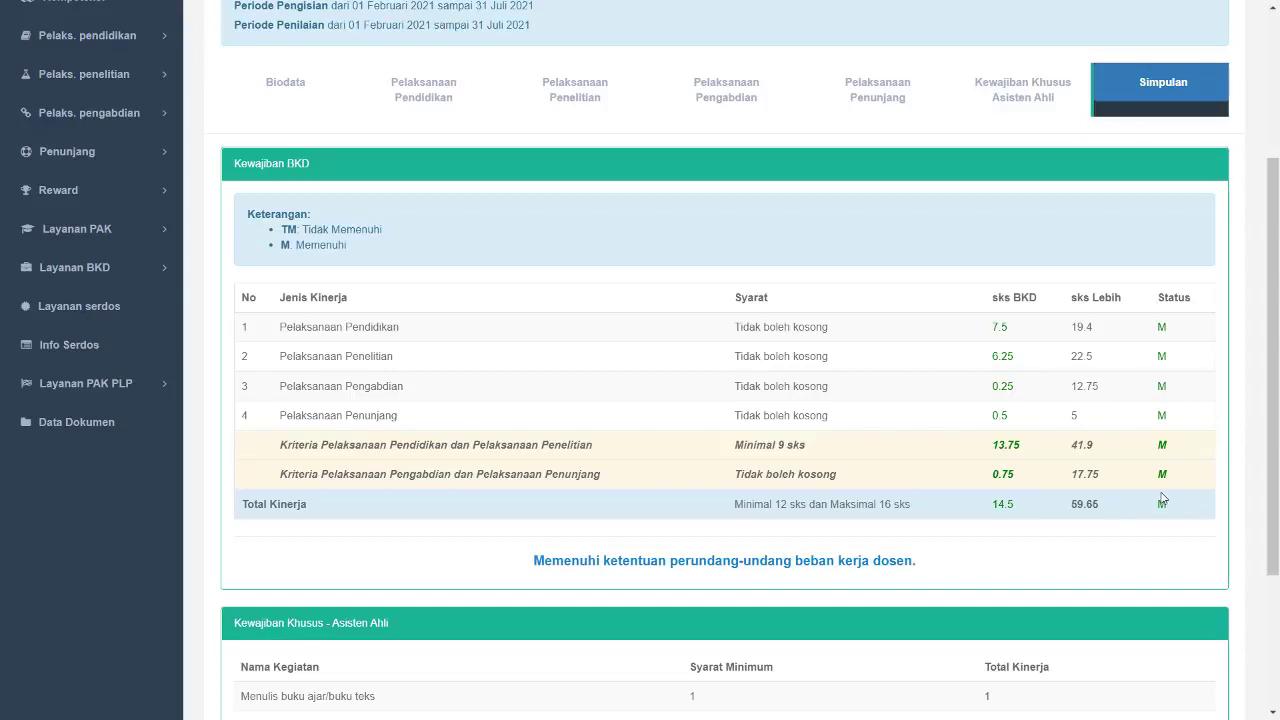
scroll(1162, 497, down, 3)
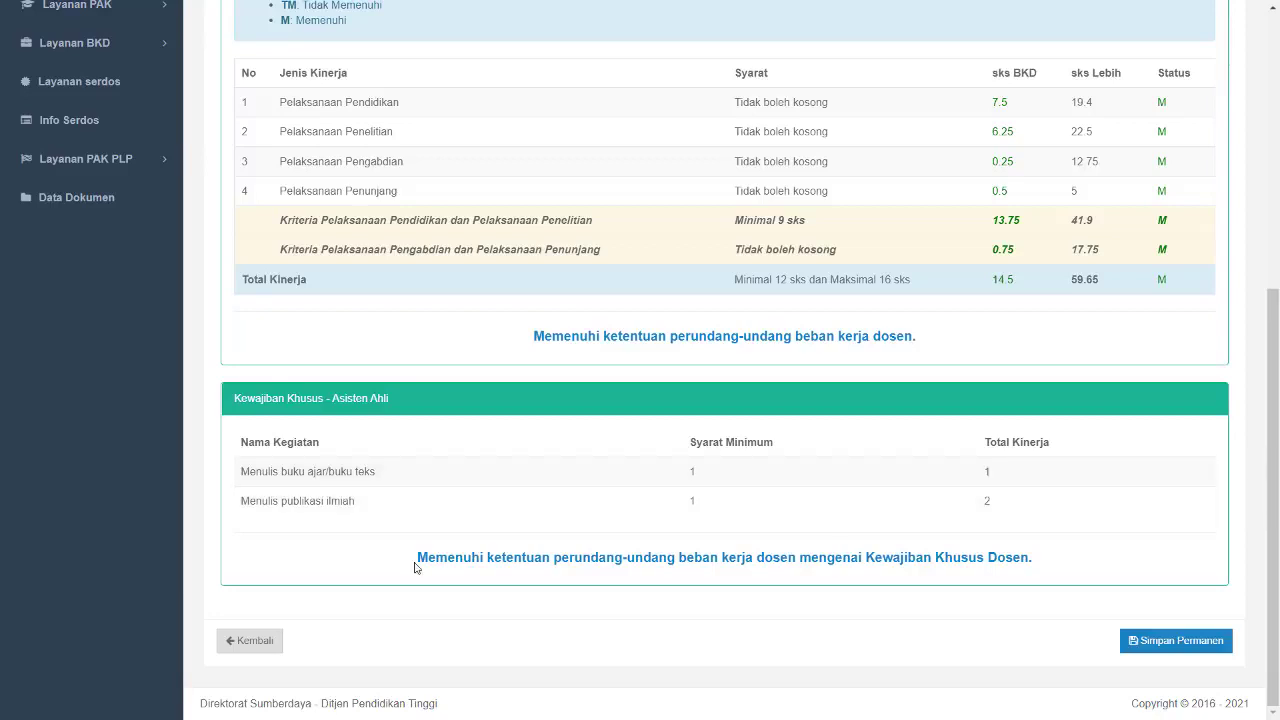
drag(415, 567, 1079, 570)
click(1079, 570)
Save the 2020/2021 Genap performance report permanently, agreeing to lock the period and continue to assessment
scroll(1079, 570, up, 6)
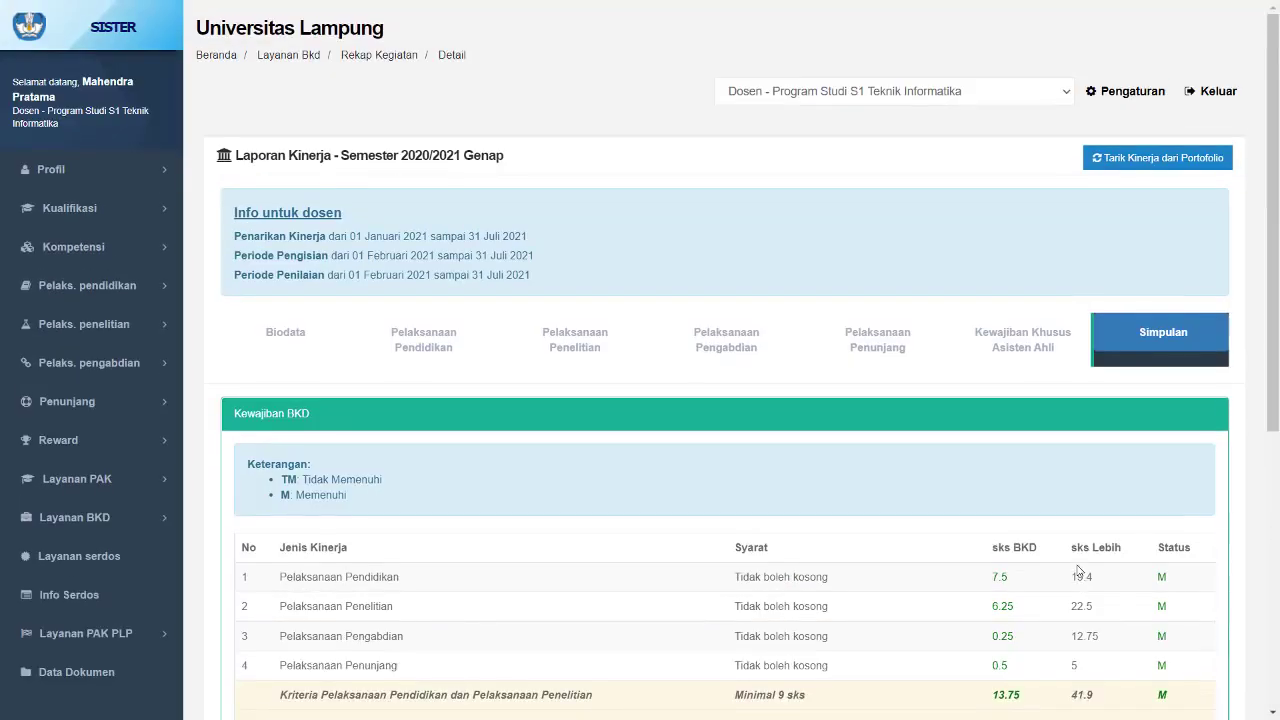
scroll(1100, 600, down, 6)
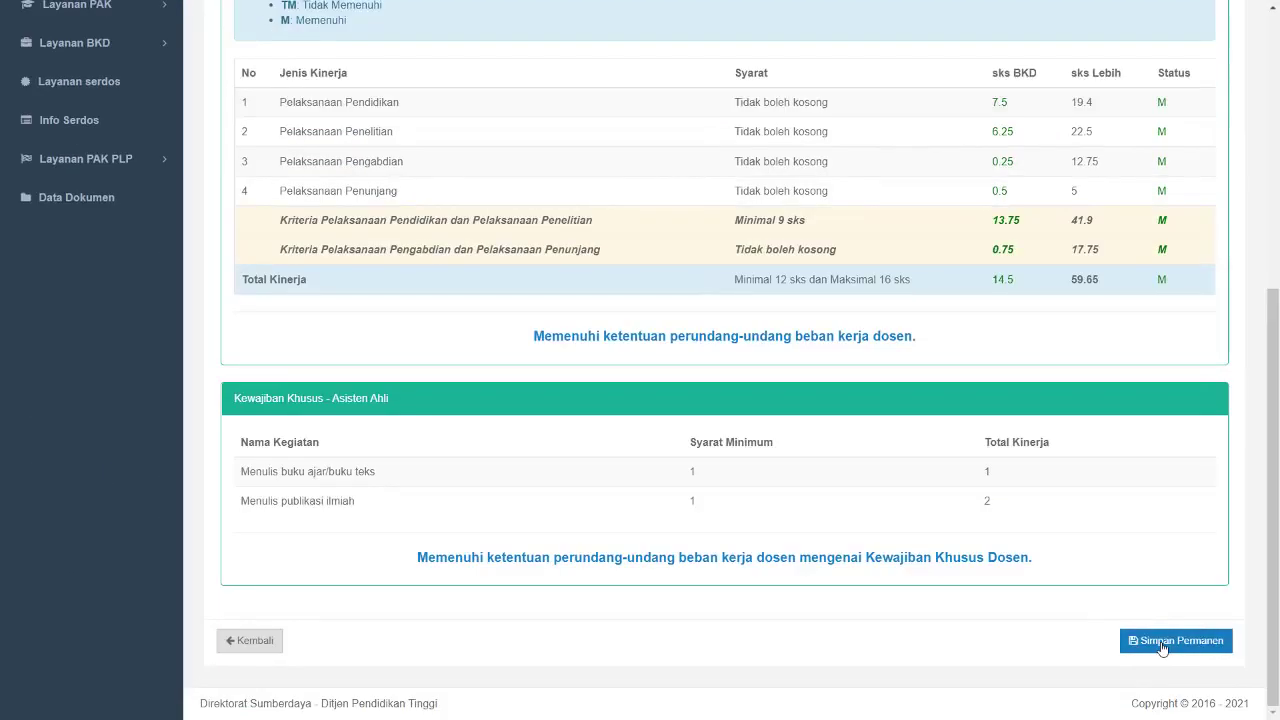
click(1162, 643)
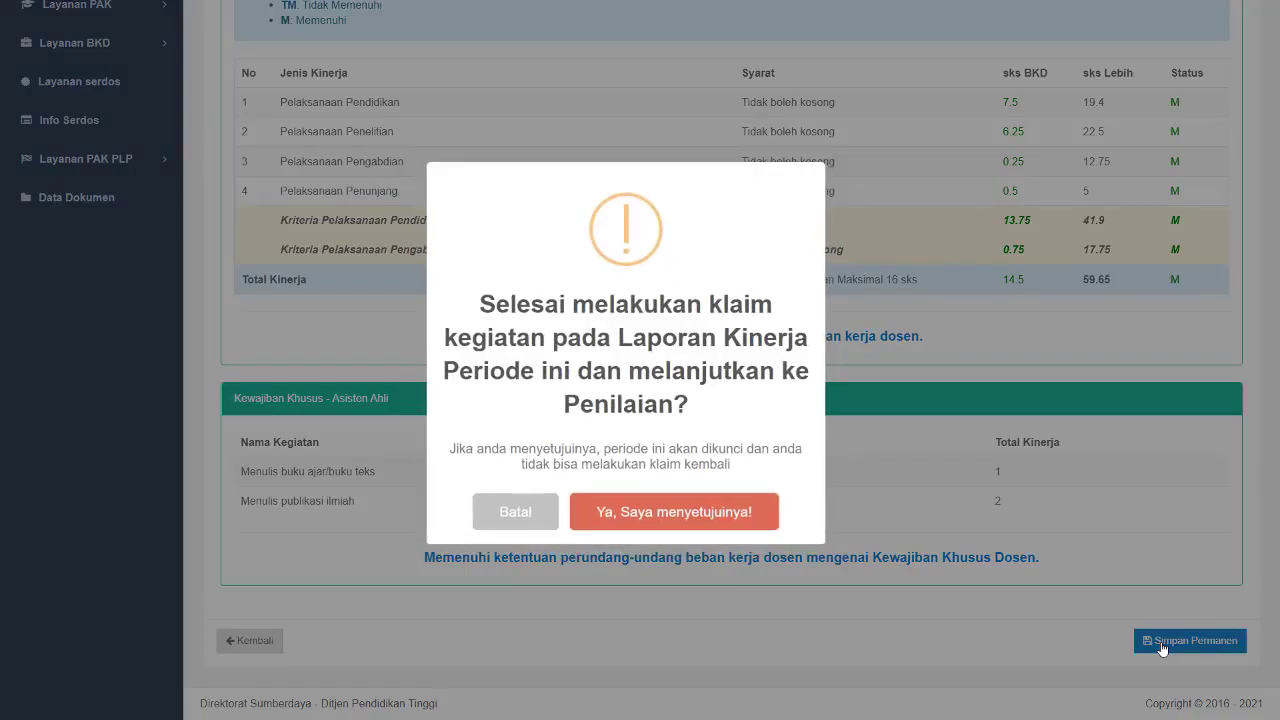
click(690, 515)
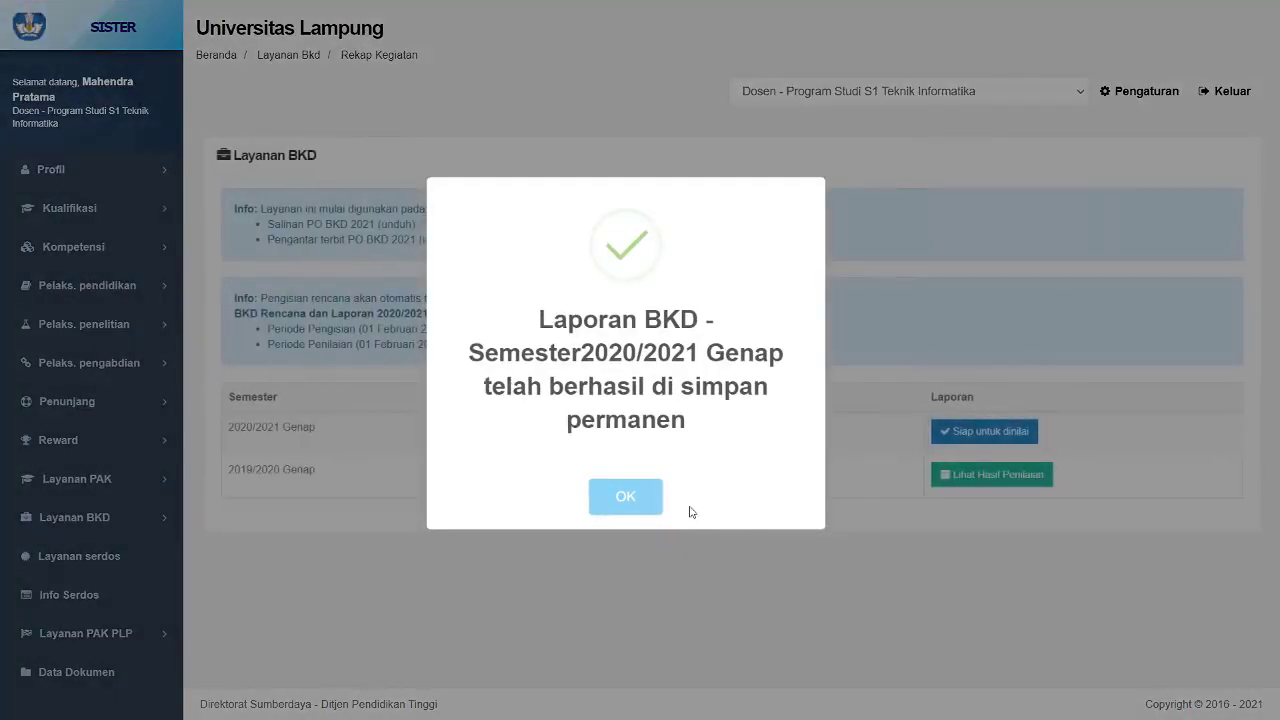
click(616, 490)
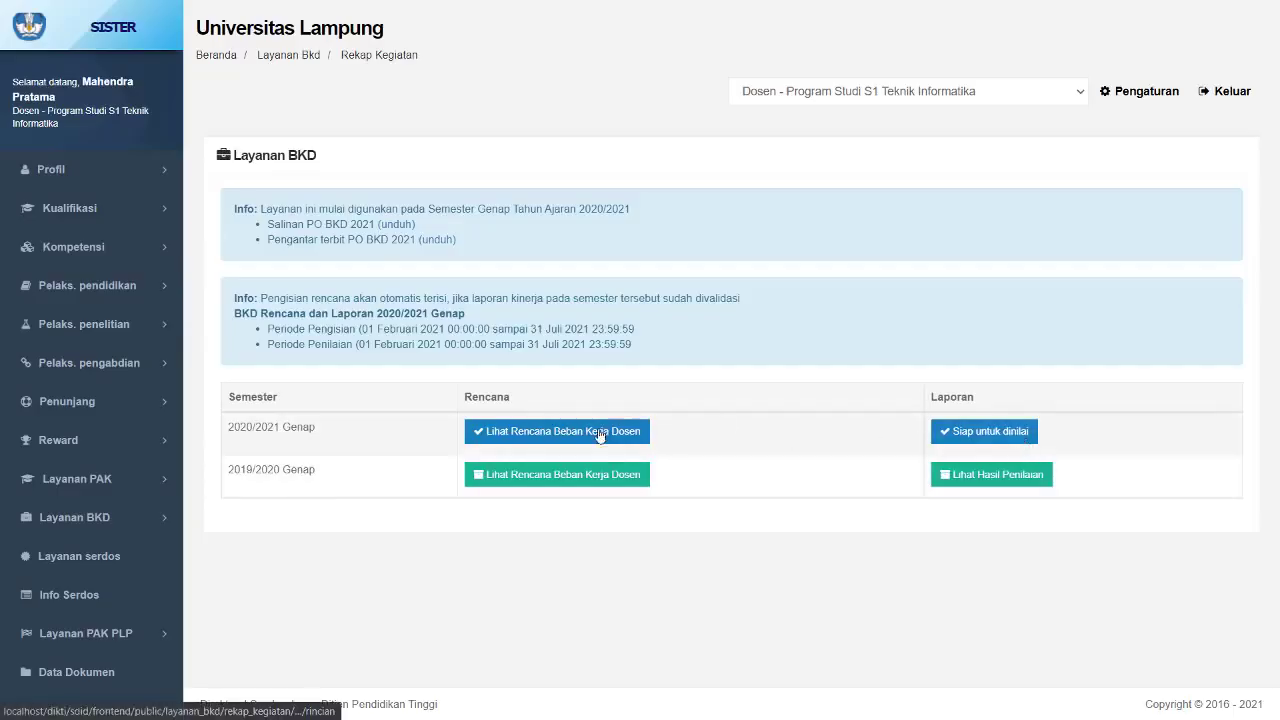
View the 2020/2021 Genap lecturer workload plan, return to the BKD semester list and leave full-screen mode
click(590, 435)
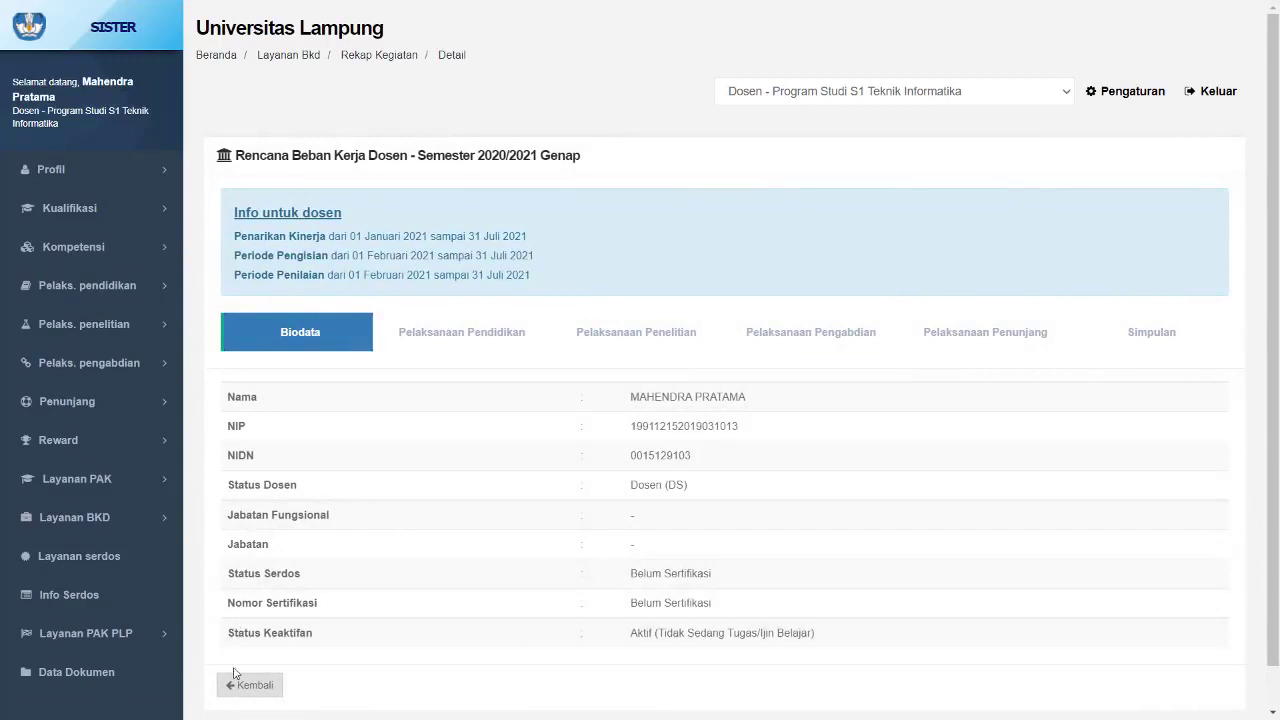
click(247, 686)
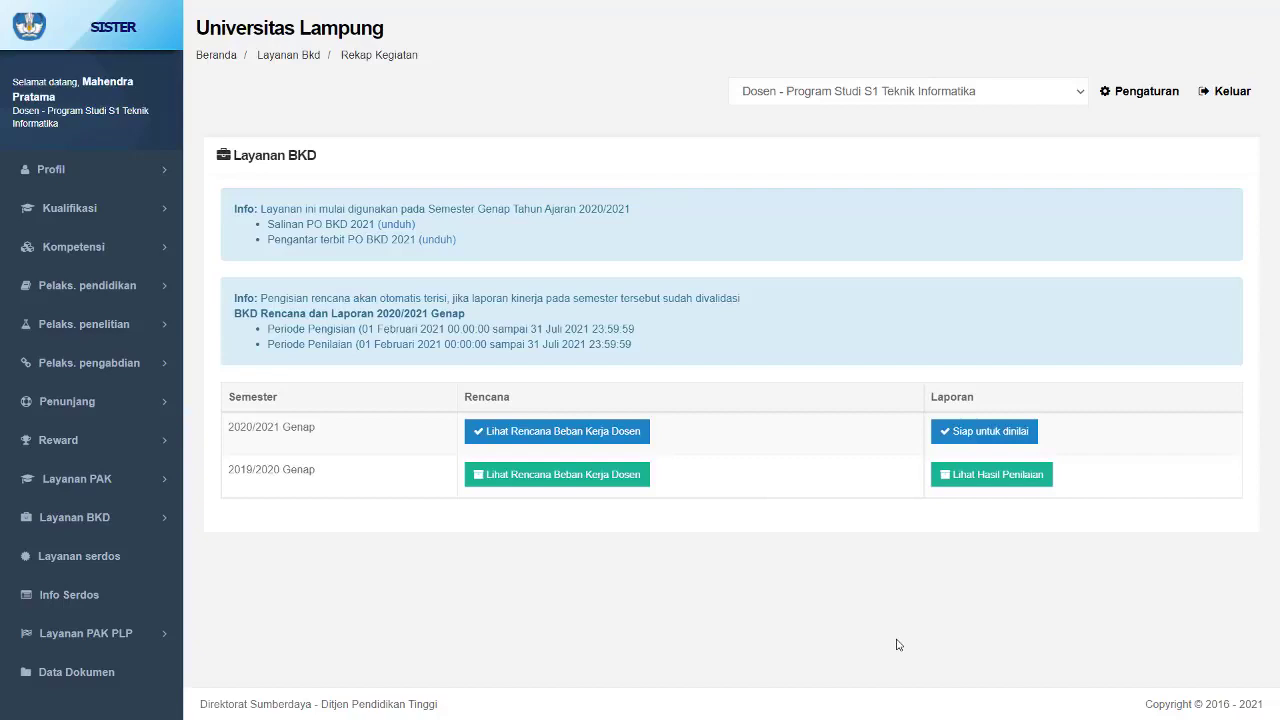
key(F11)
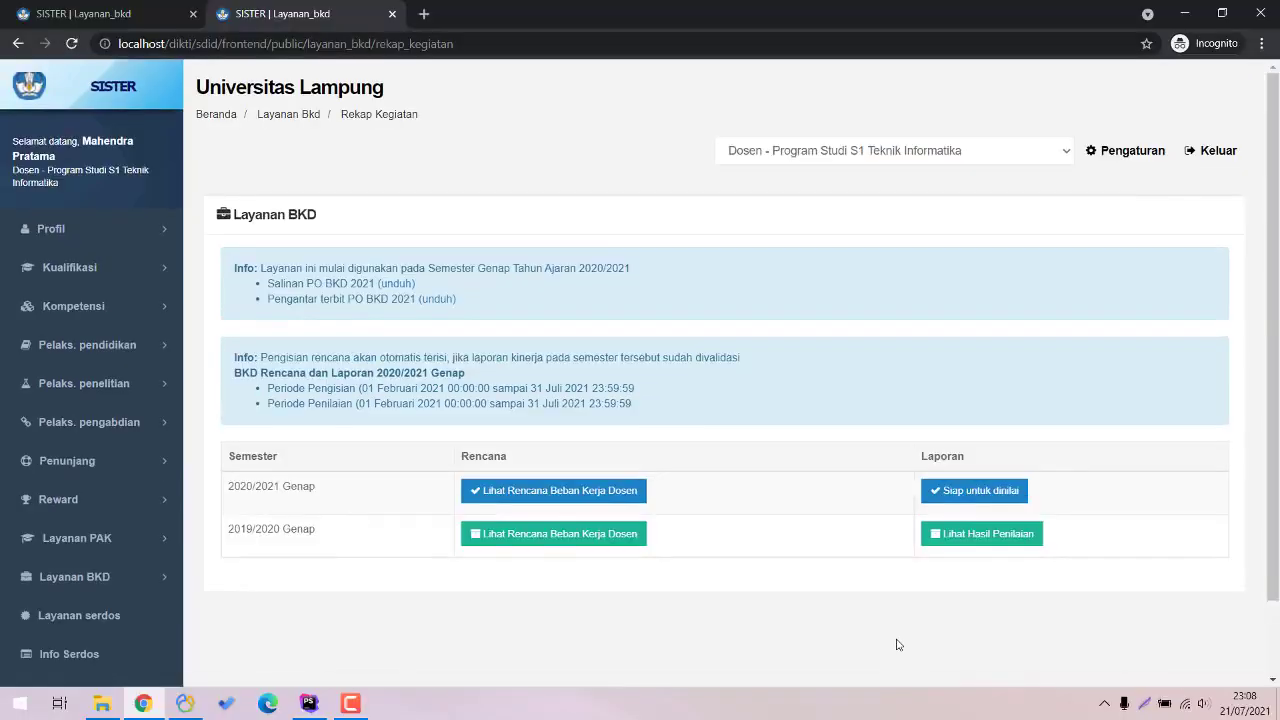